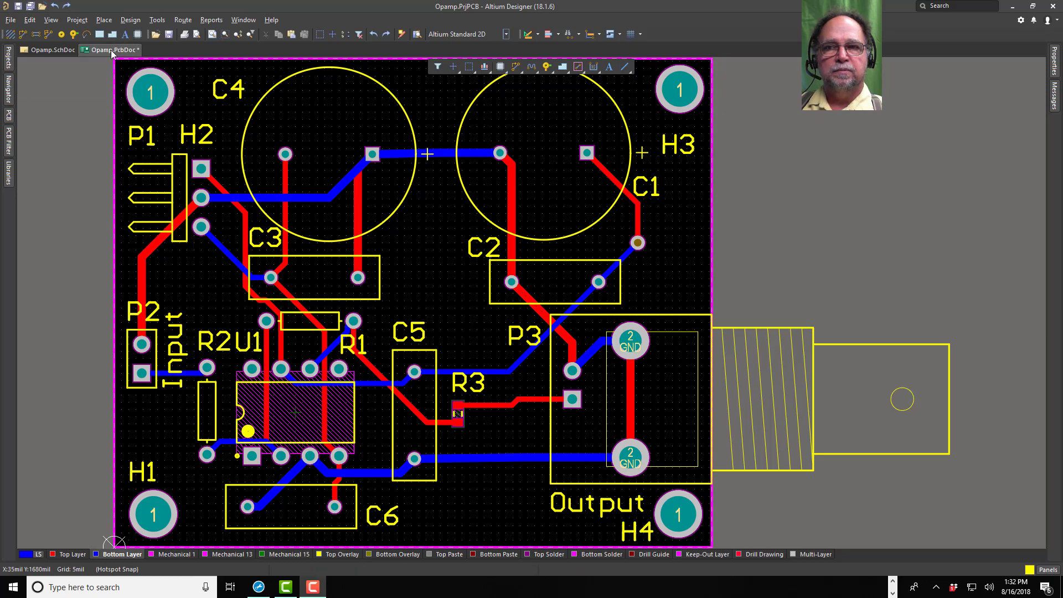
Step: Start a polygon pour and assign it to the GND net in its properties
left_click(112, 35)
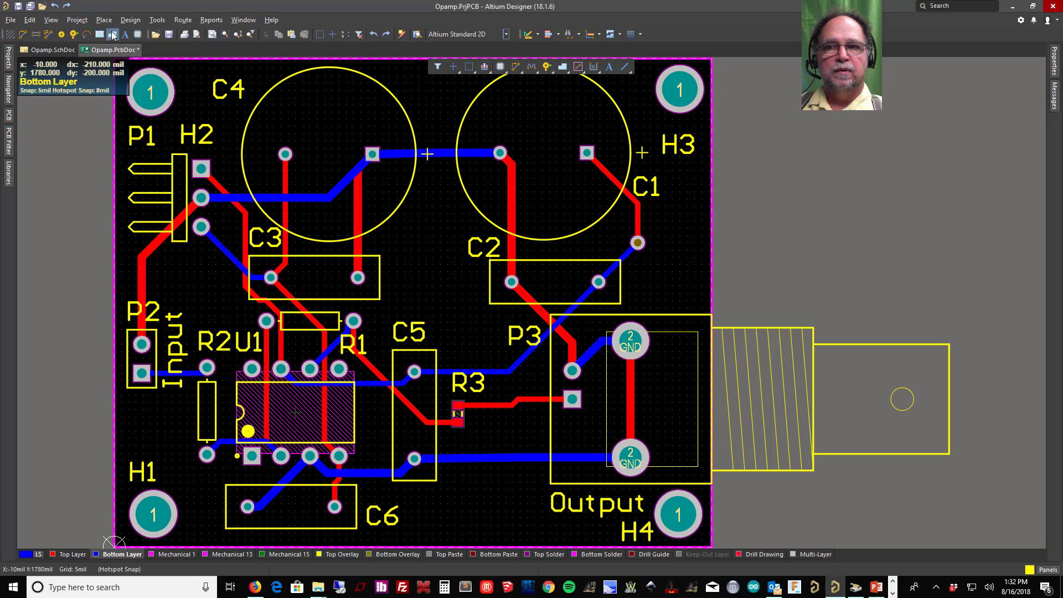
key("Tab")
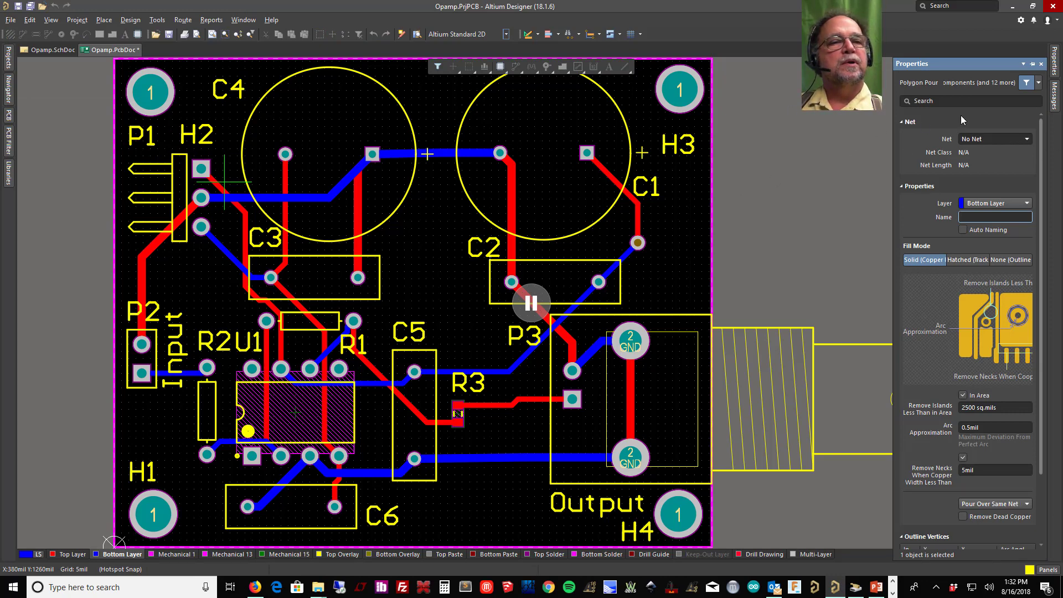
left_click(1028, 140)
scroll(997, 183, "down", 1)
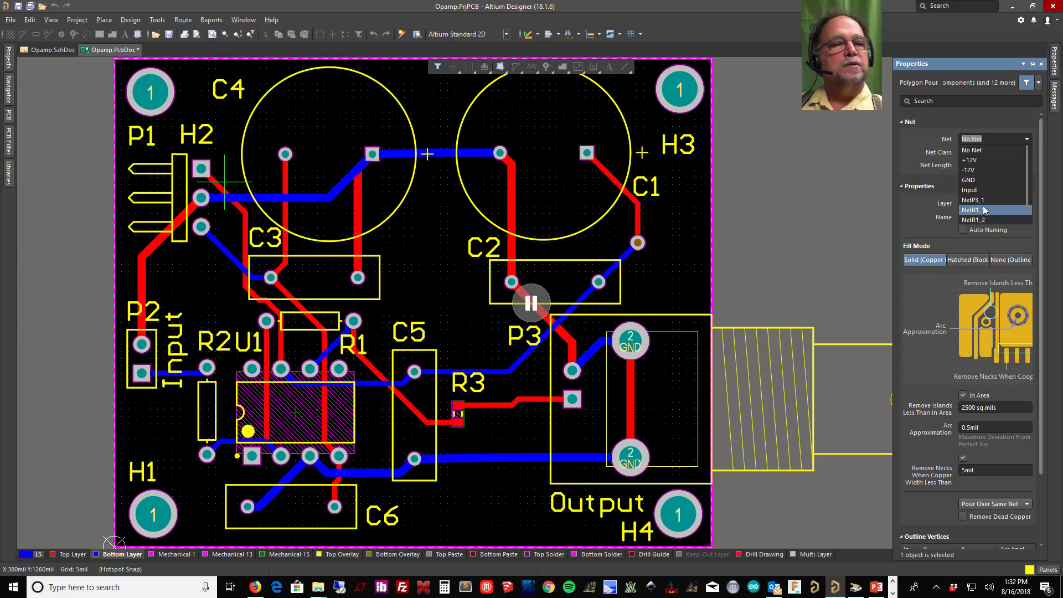
scroll(967, 202, "up", 1)
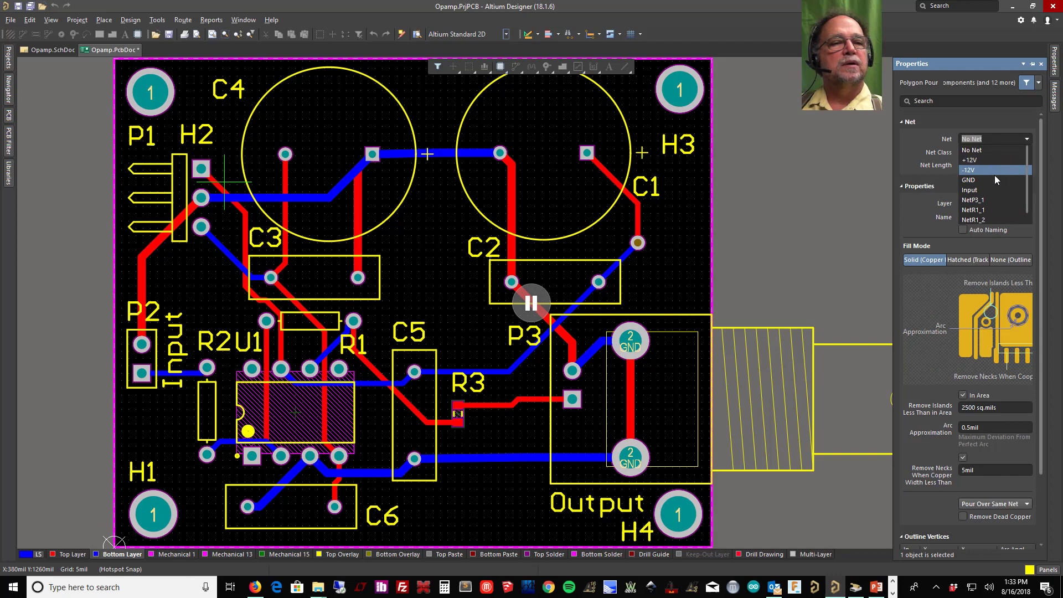
left_click(969, 181)
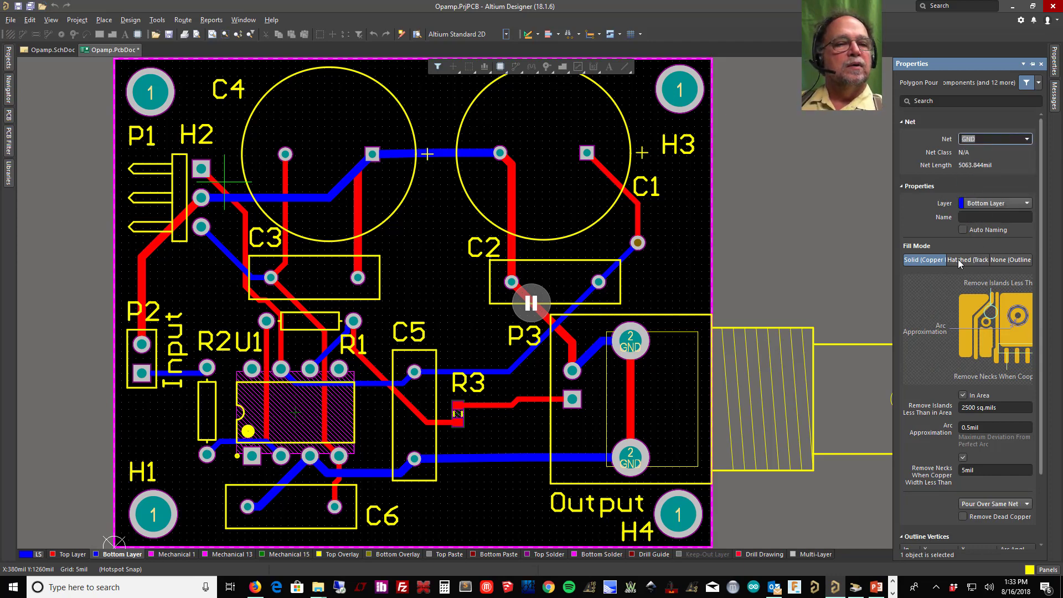
Step: Try the Outline, Hatched and Solid fill modes, leaving Solid (Copper) selected
left_click(928, 265)
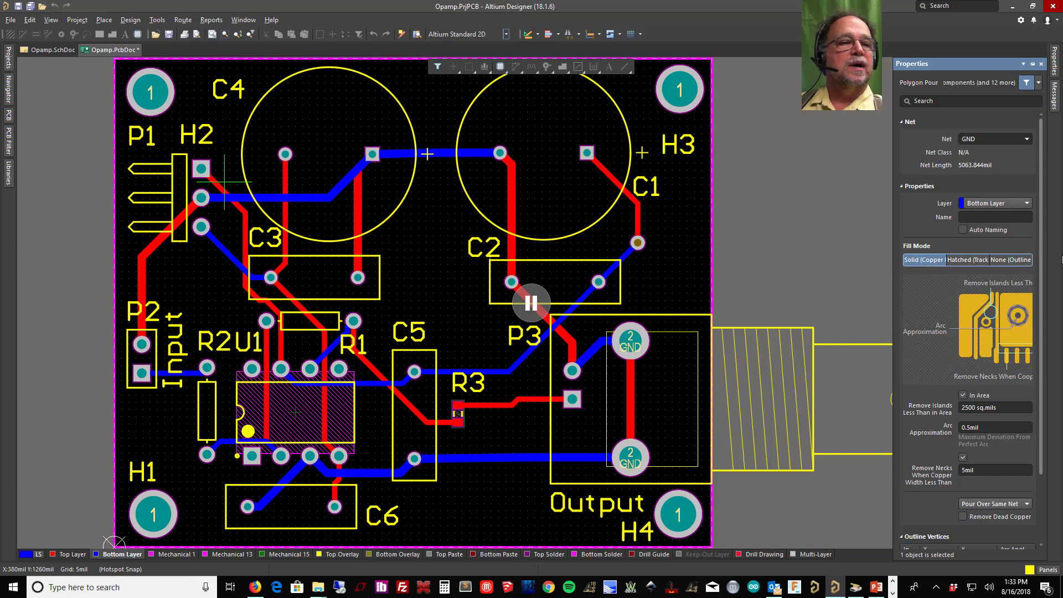
left_click(1029, 261)
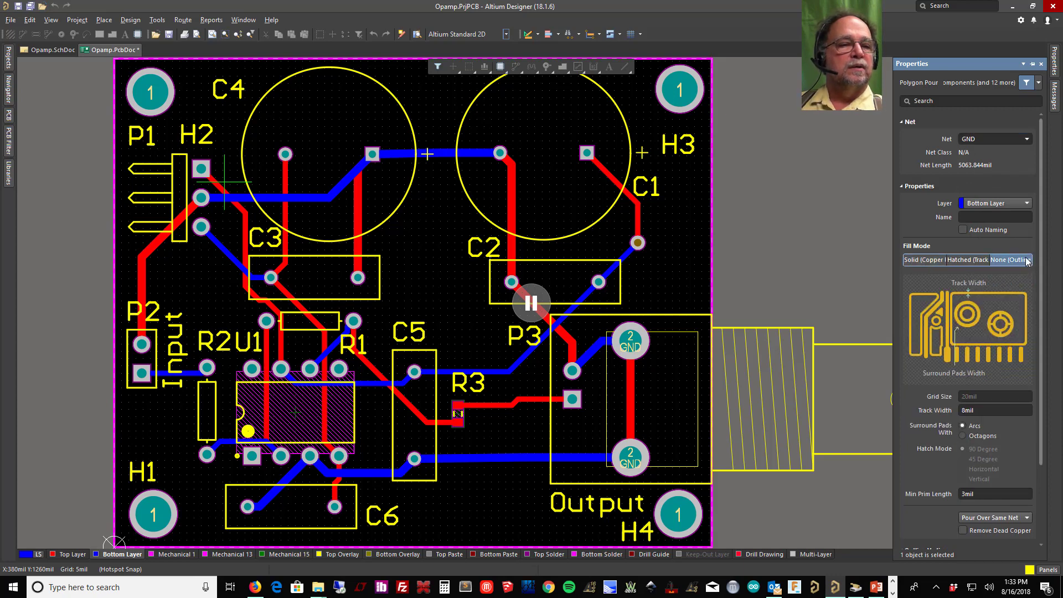
left_click(916, 263)
left_click(970, 260)
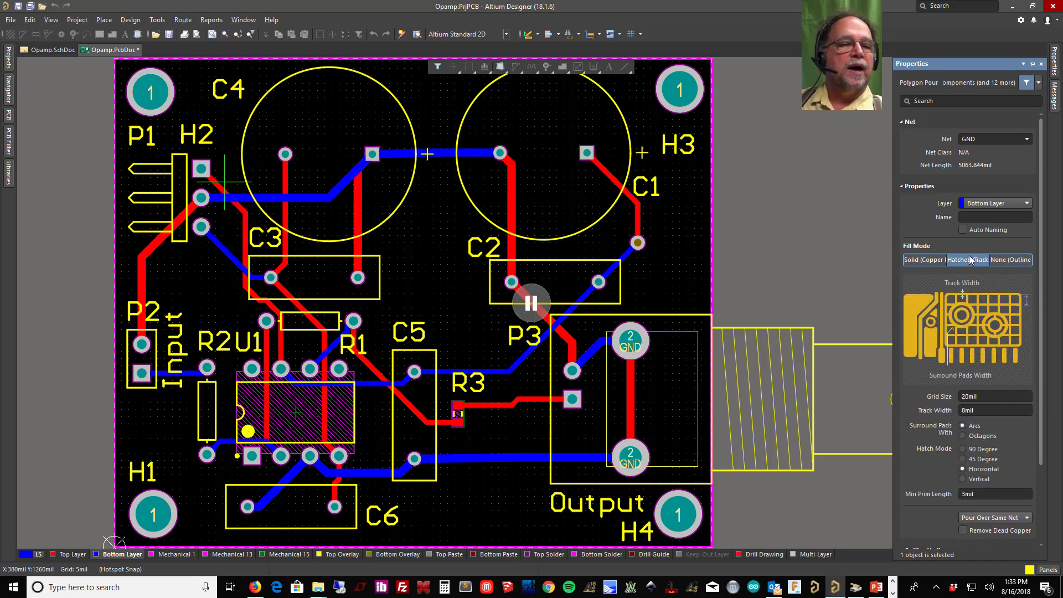
left_click(1010, 262)
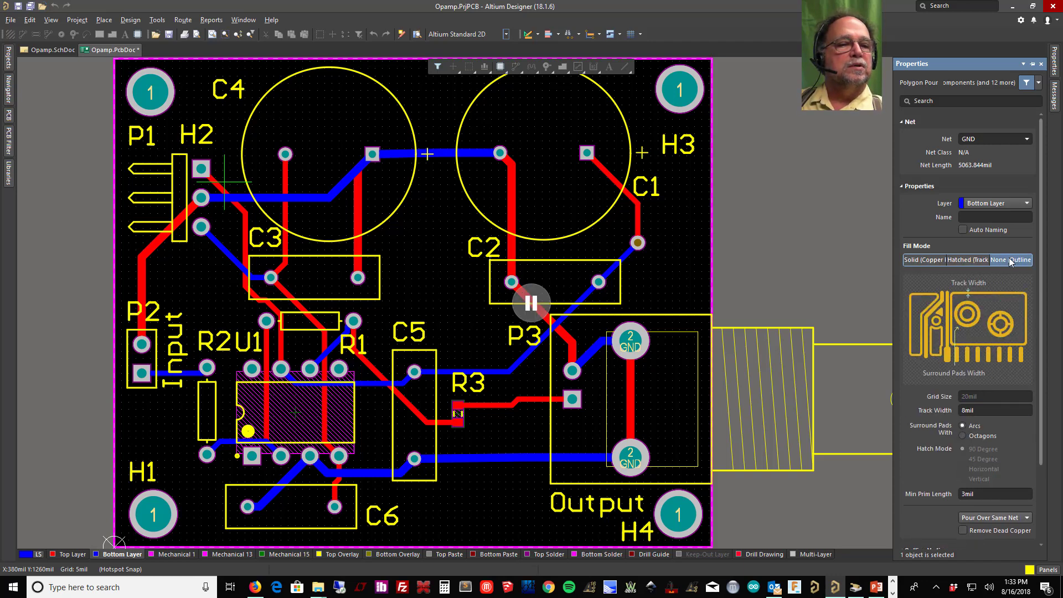
left_click(930, 260)
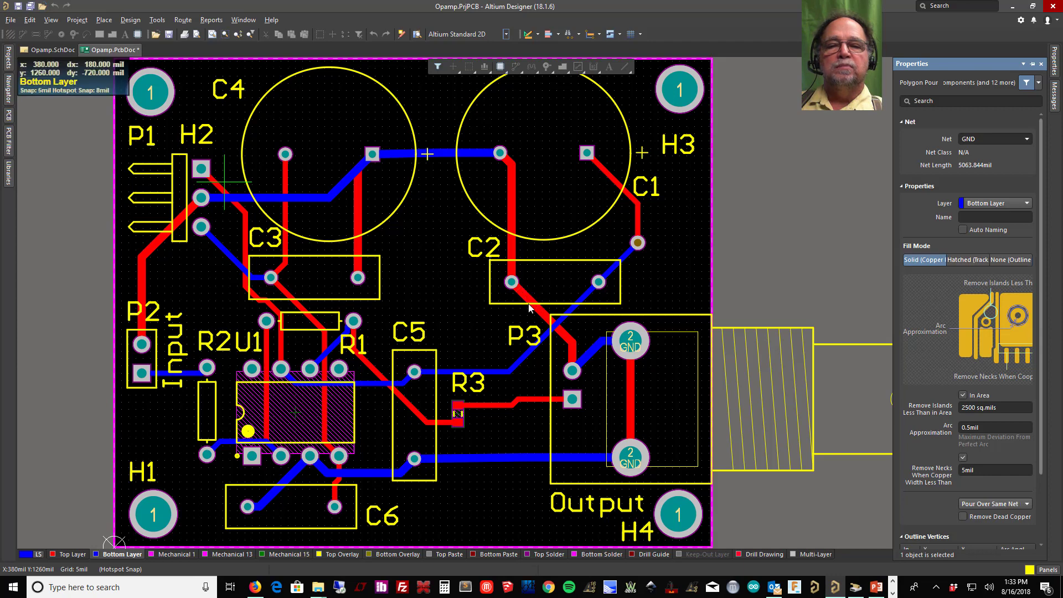
Step: Outline the bottom pour from the board's top-left corner to its top-right and bottom-right corners
right_click_drag(84, 125, 154, 143)
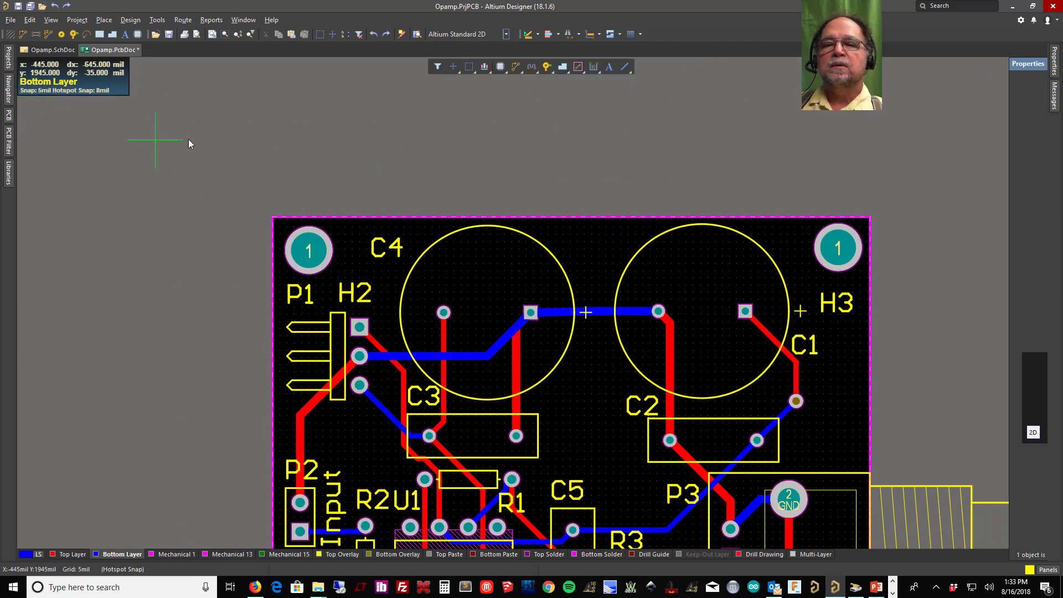
left_click(273, 218)
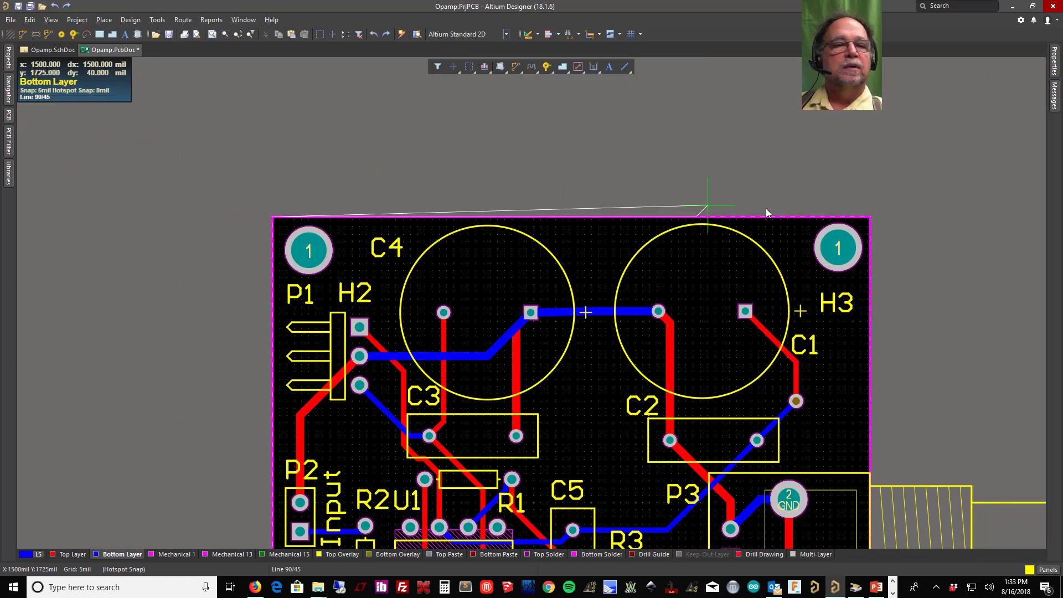
left_click(864, 221)
key("space")
scroll(905, 319, "down", 5)
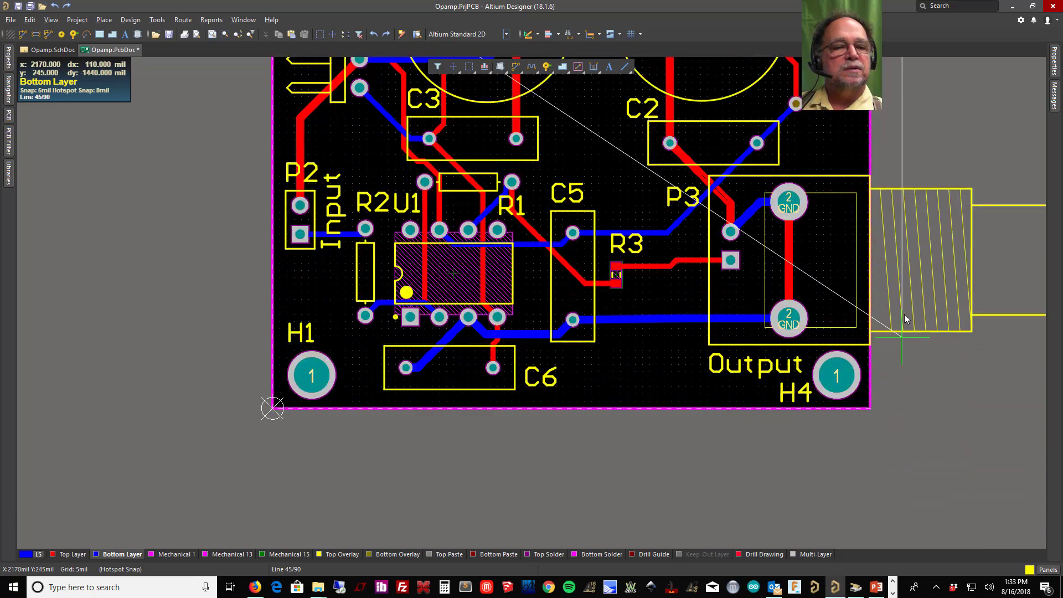
left_click(869, 409)
key("space")
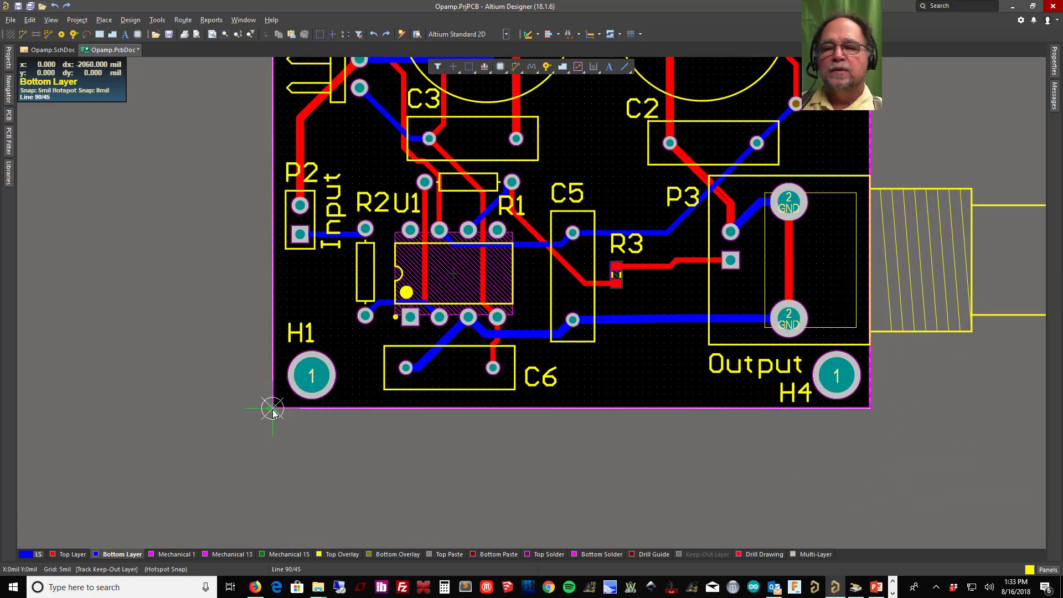
Step: Close the outline via bottom-left back to top-left, finish it and pour the GND copper
left_click(272, 410)
key("space")
scroll(272, 333, "up", 5)
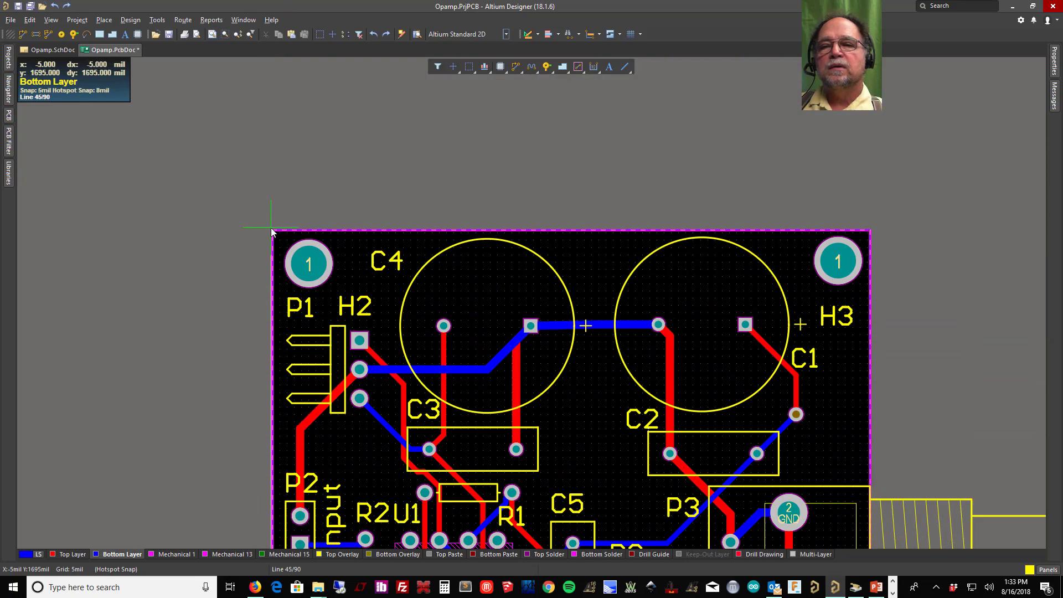
left_click(271, 230)
key("space")
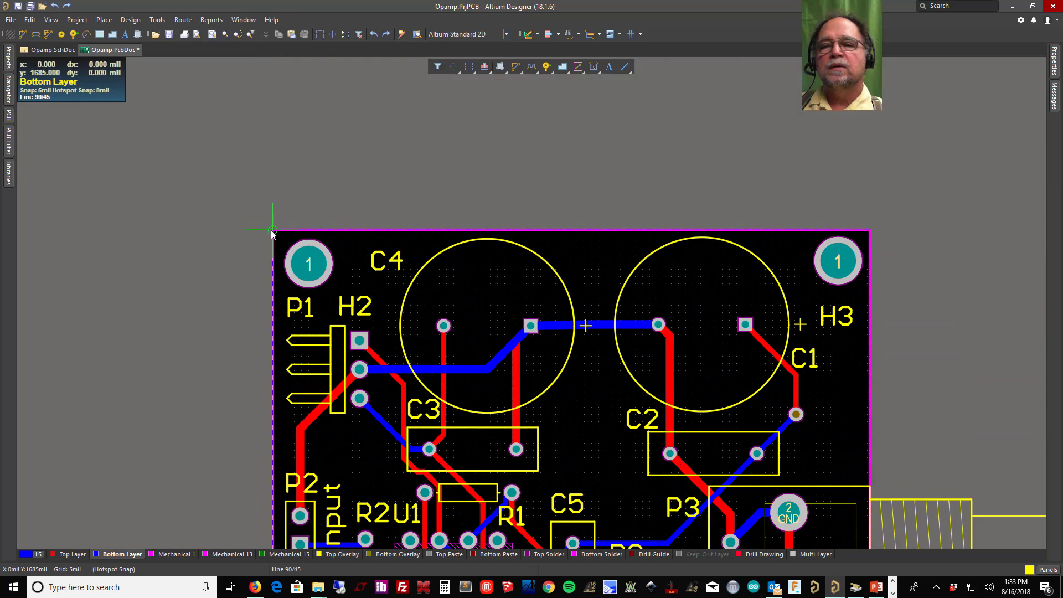
right_click(256, 157)
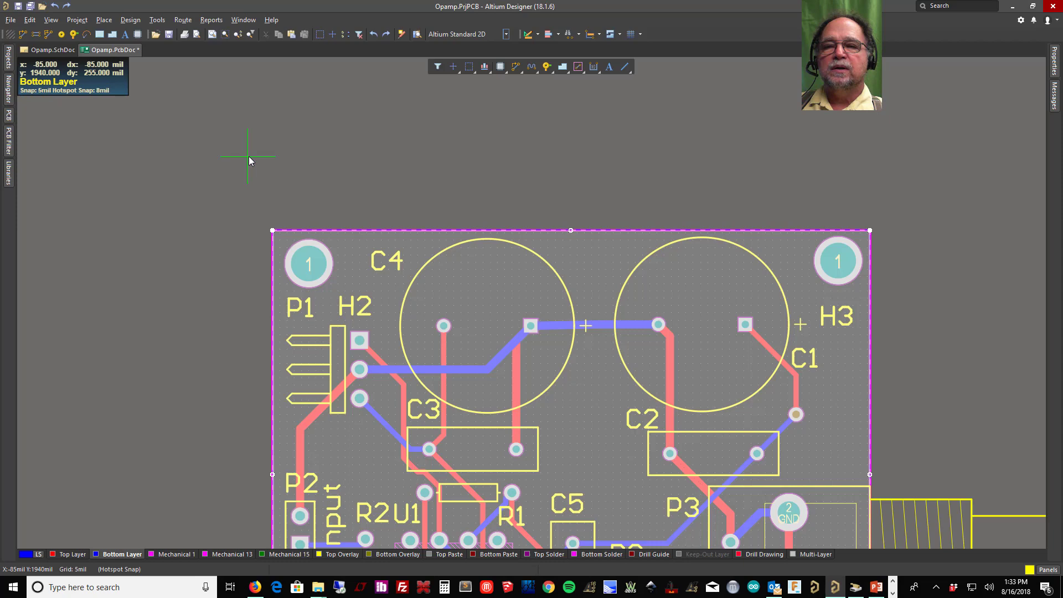
left_click(225, 171)
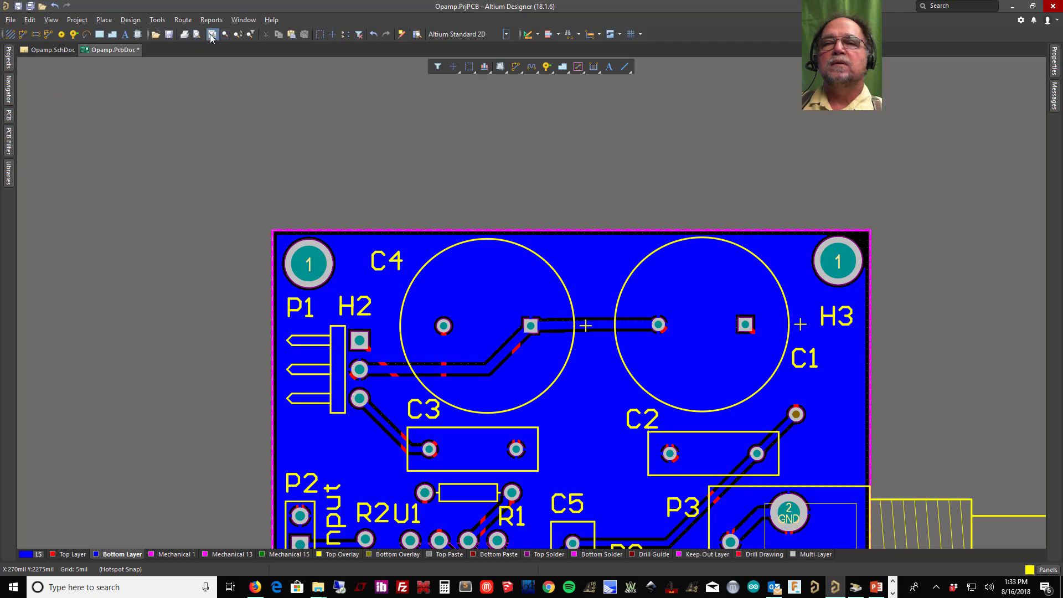
left_click(211, 35)
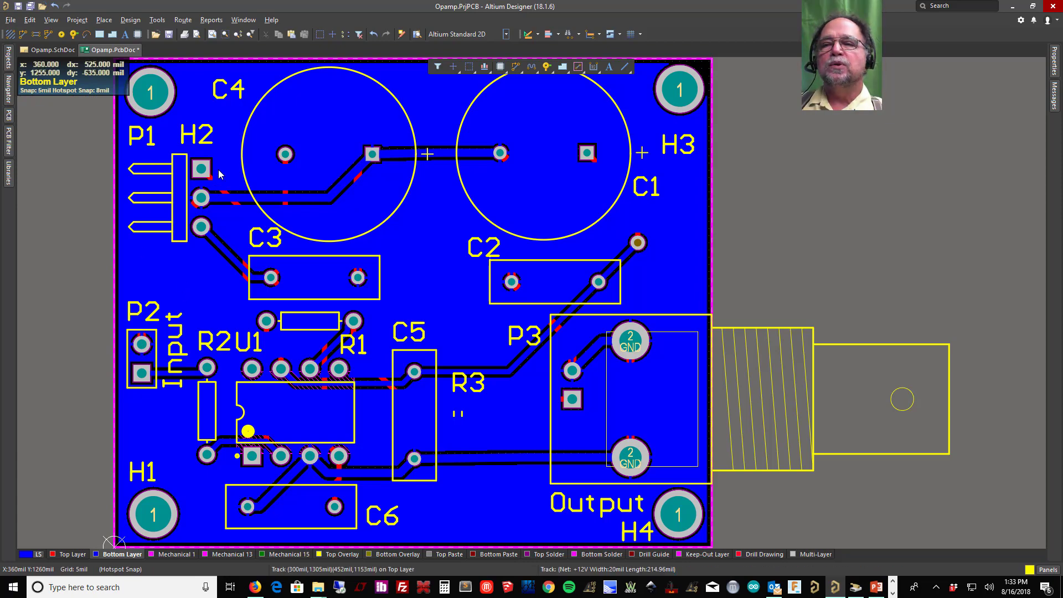
scroll(227, 199, "up", 3, "ctrl")
scroll(218, 205, "up", 1, "ctrl")
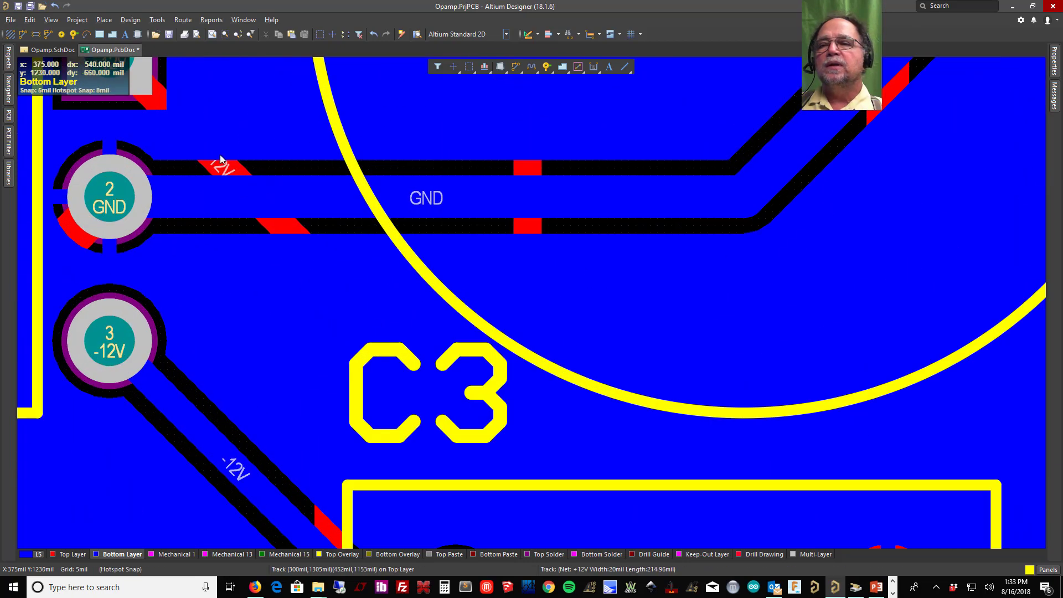
right_click_drag(218, 119, 588, 205)
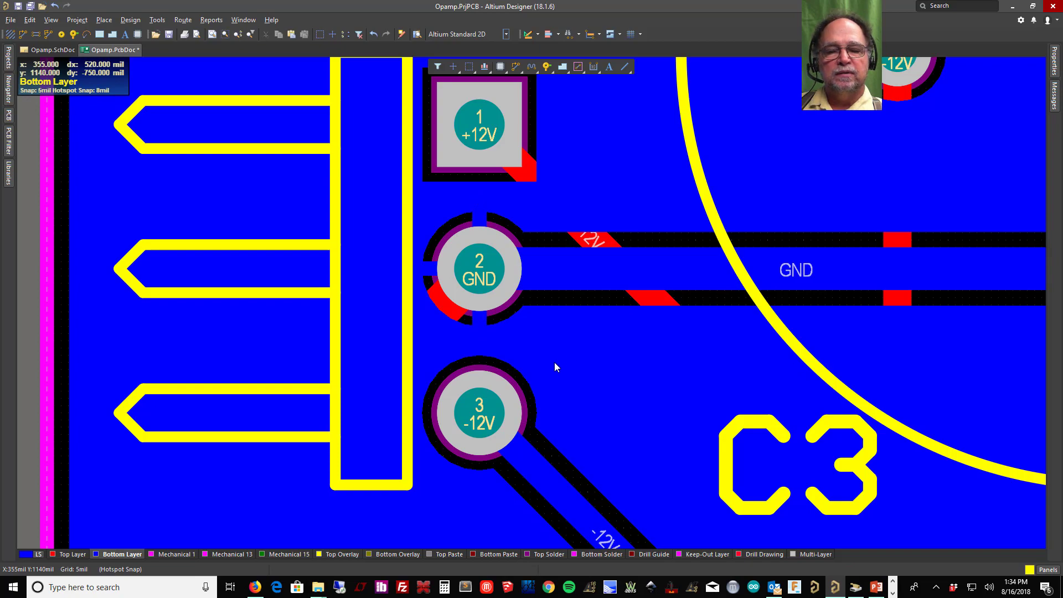
scroll(431, 273, "down", 6, "ctrl")
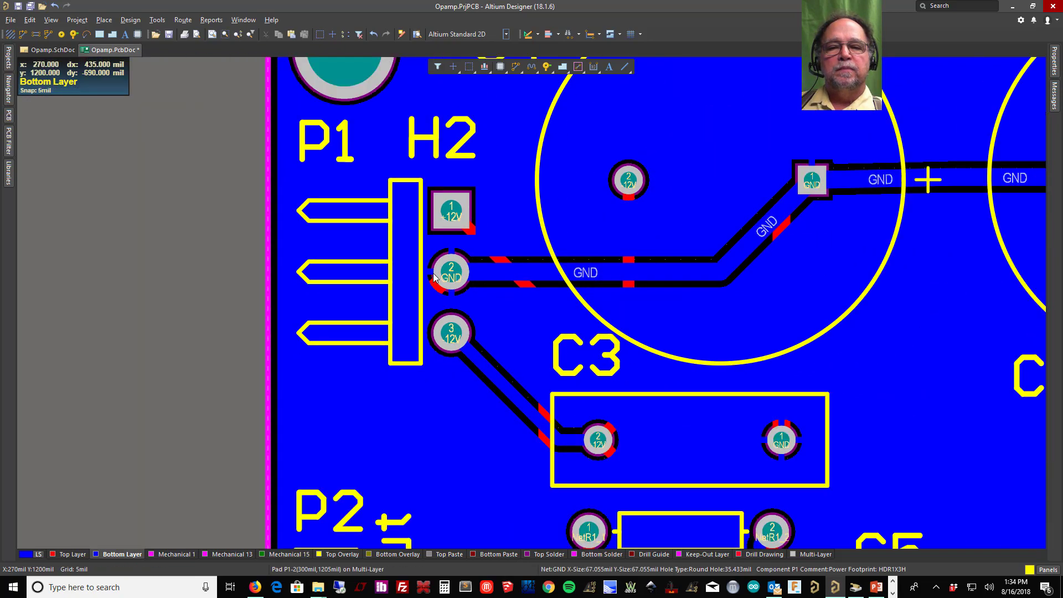
scroll(423, 293, "down", 1, "ctrl")
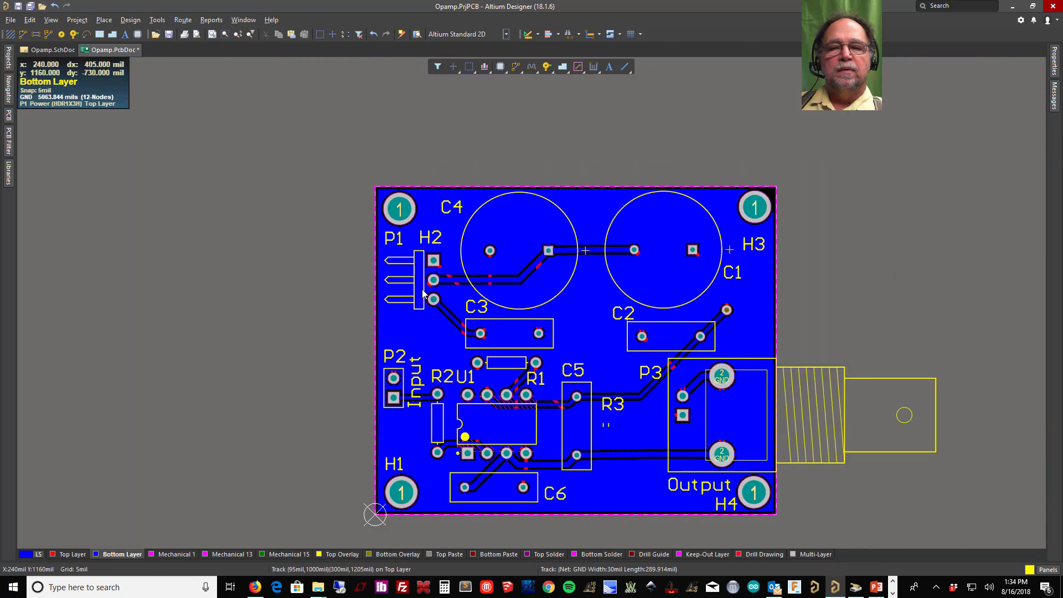
left_click(213, 37)
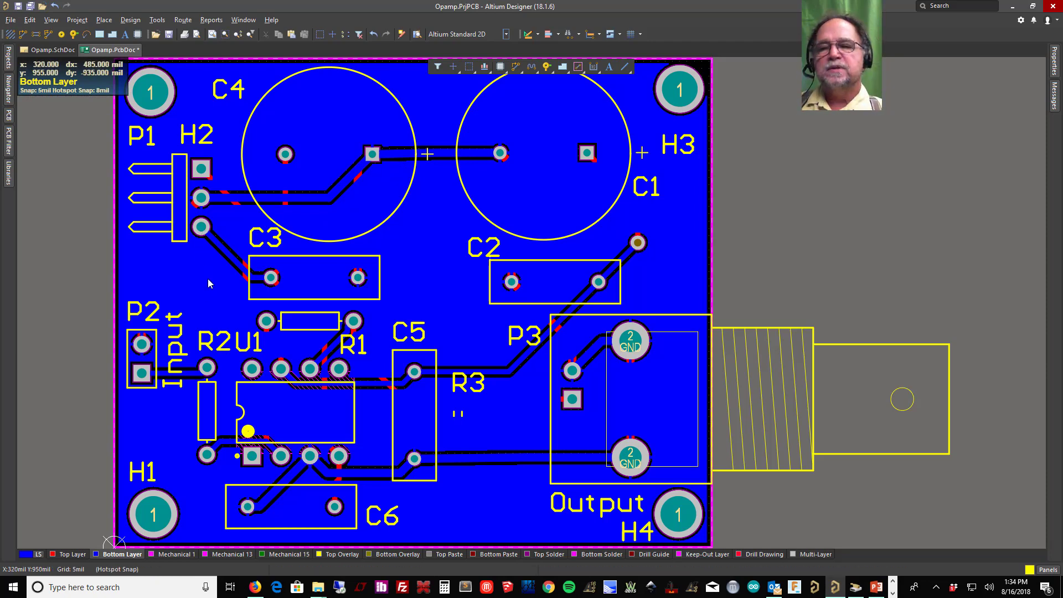
Step: In the design rules, set copper clearance to tracks, SMD pads and through-hole pads to 50
left_click(131, 21)
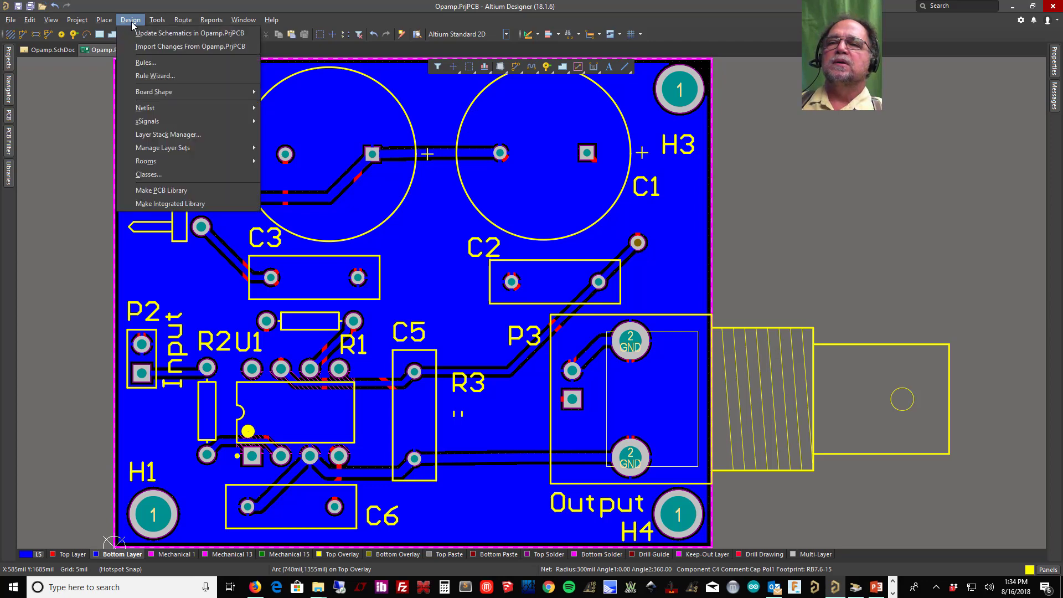
left_click(143, 66)
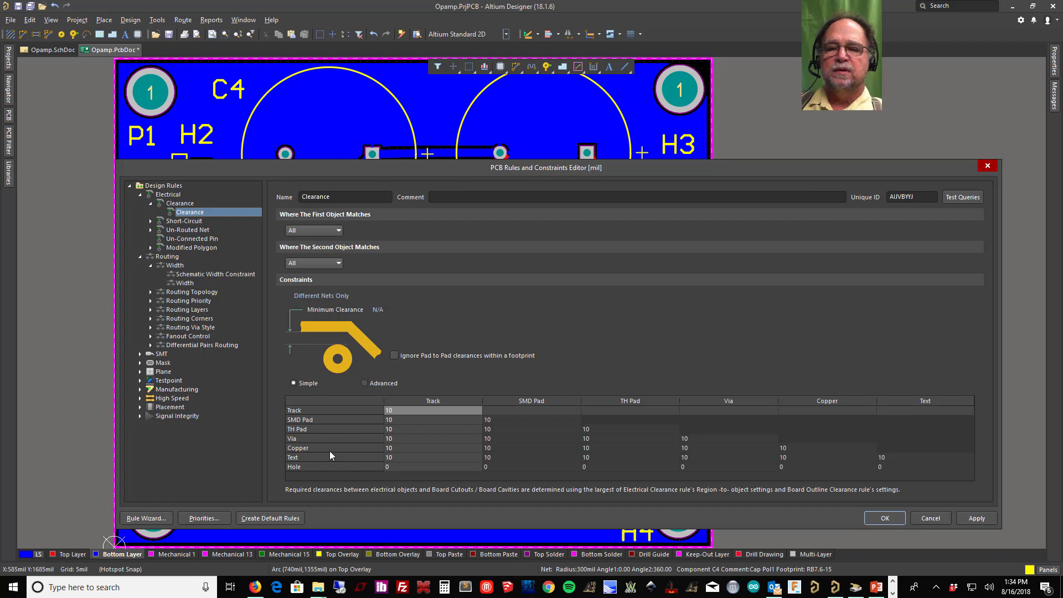
left_click(304, 449)
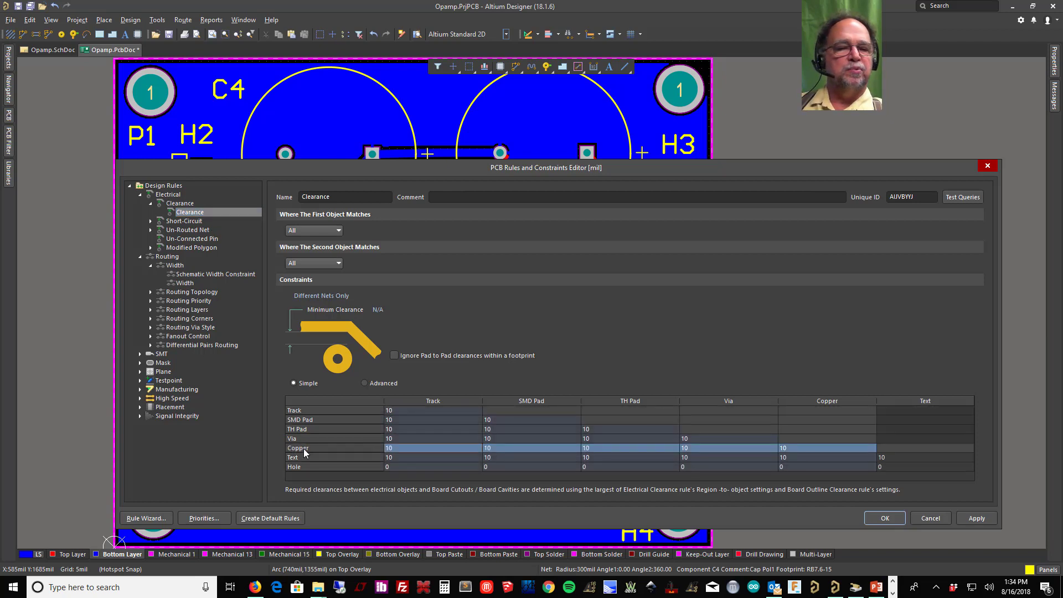
left_click(436, 449)
type("50")
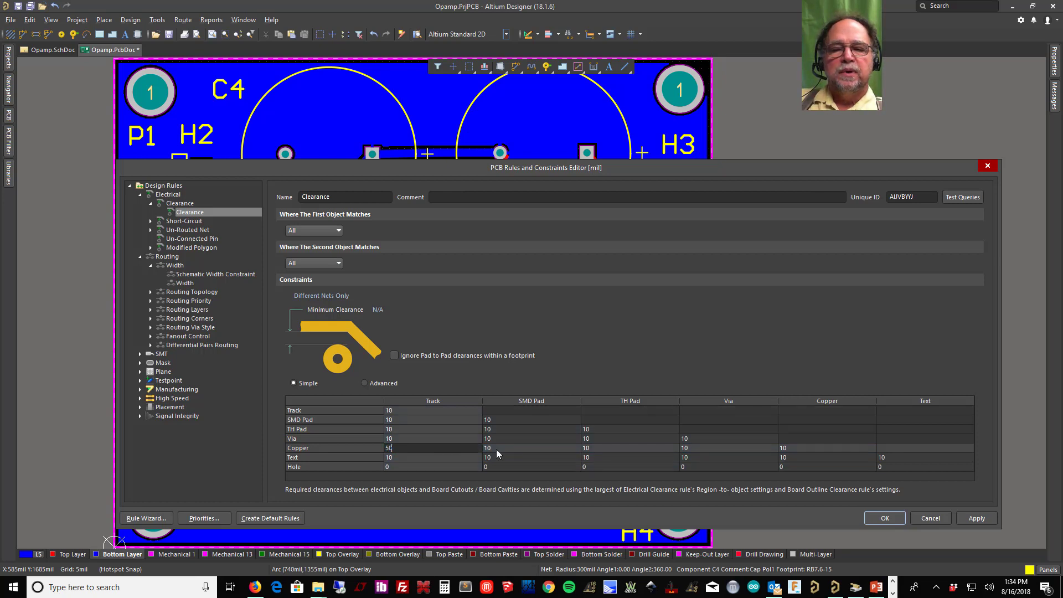
left_click(514, 450)
type("50")
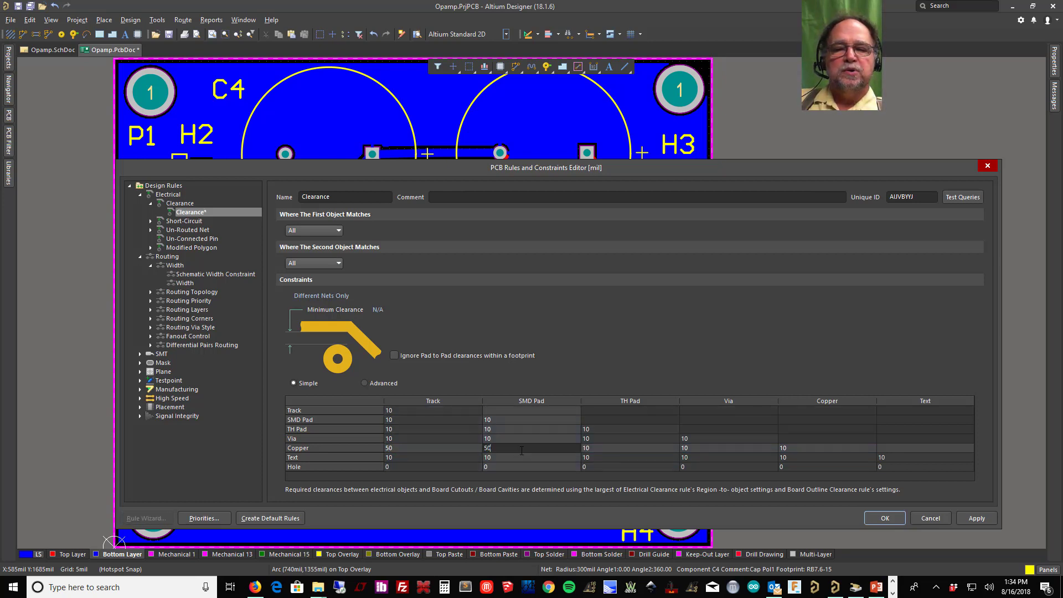
left_click(614, 448)
type("50")
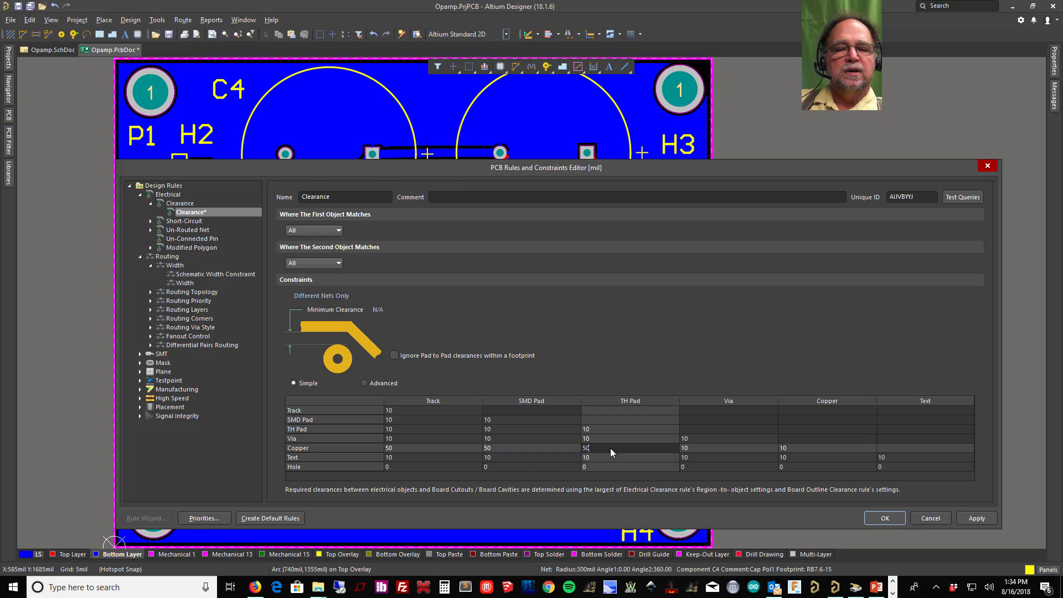
Step: Edit the copper-to-via clearance, then apply and confirm the rule changes
left_click(704, 449)
type("5")
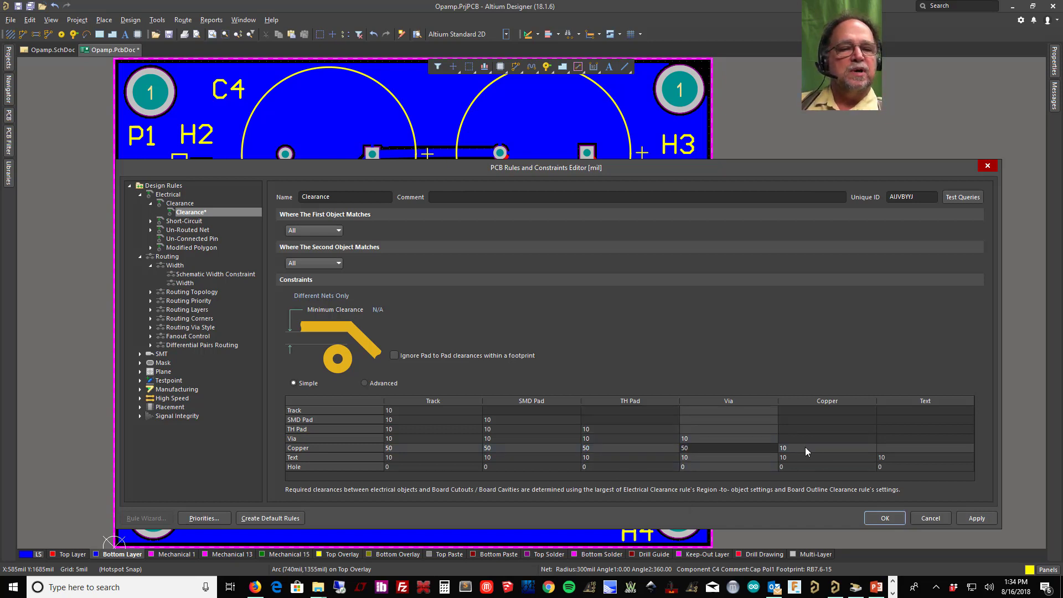
left_click(976, 520)
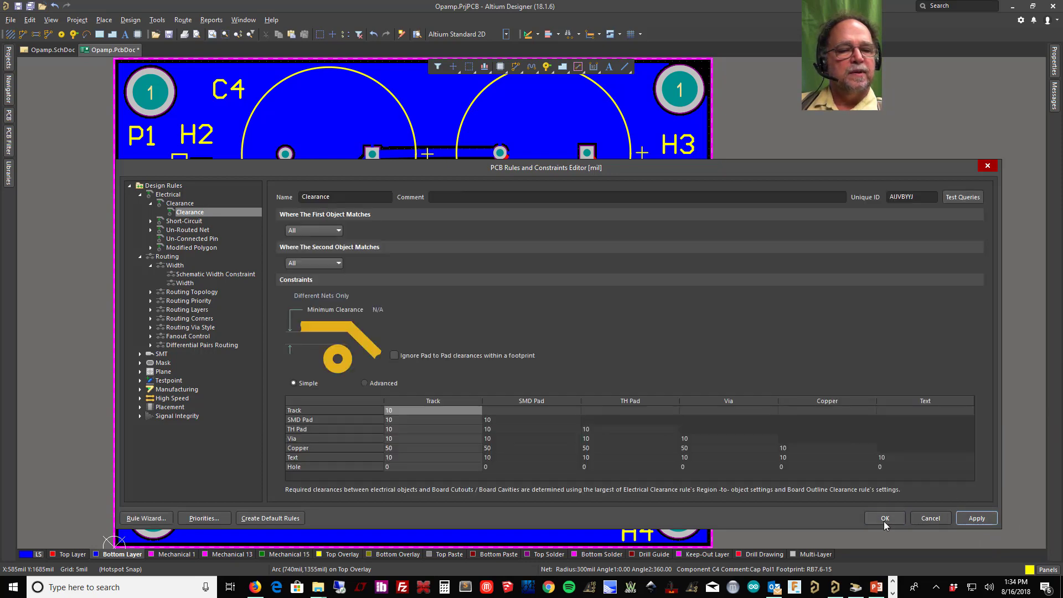
left_click(879, 519)
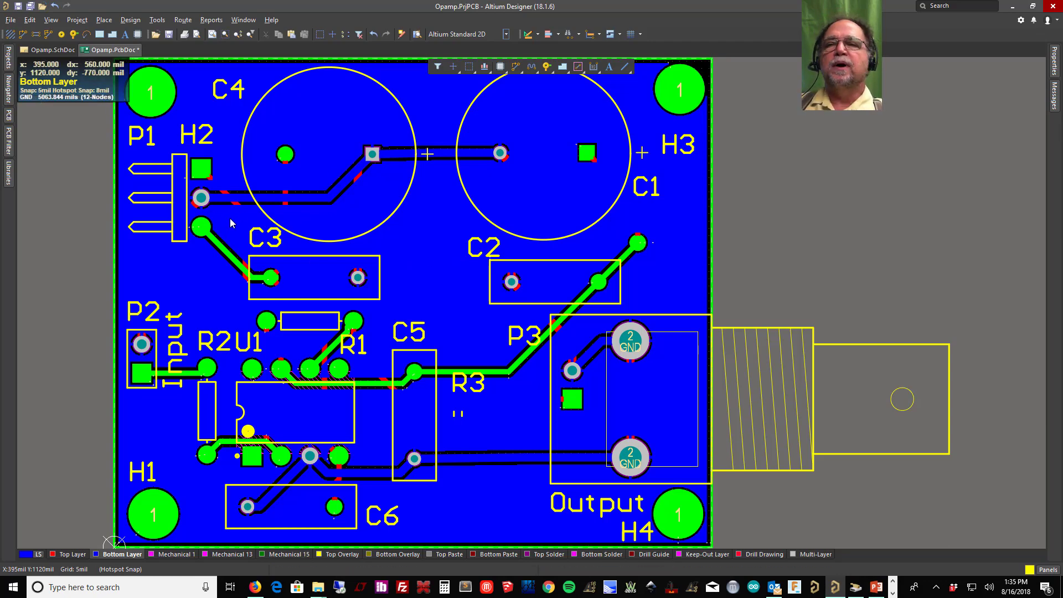
Step: Run Tools > Polygon Pours > Repour All on the board
left_click(157, 20)
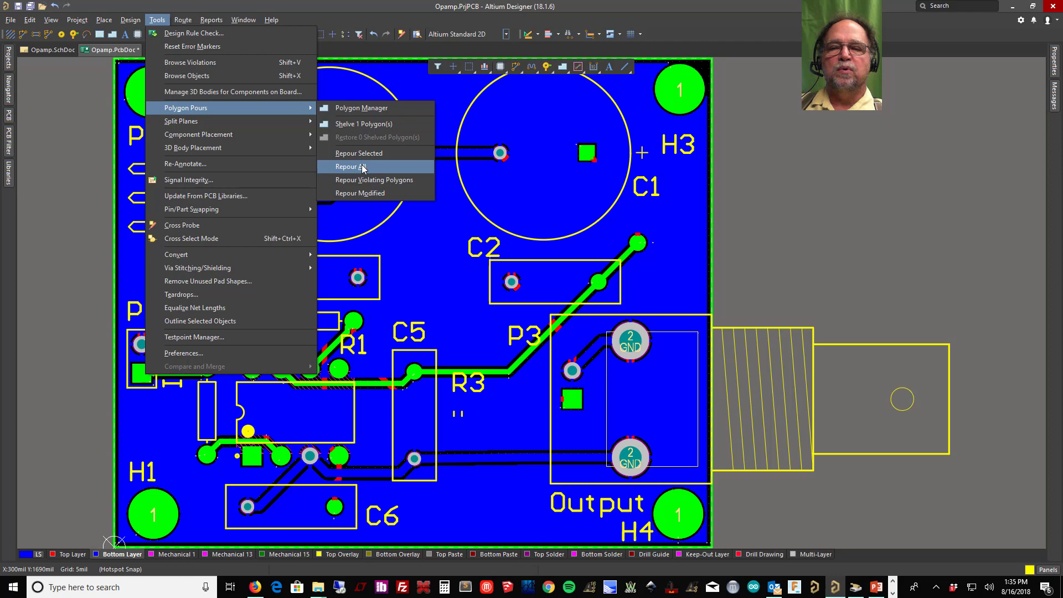
left_click(363, 167)
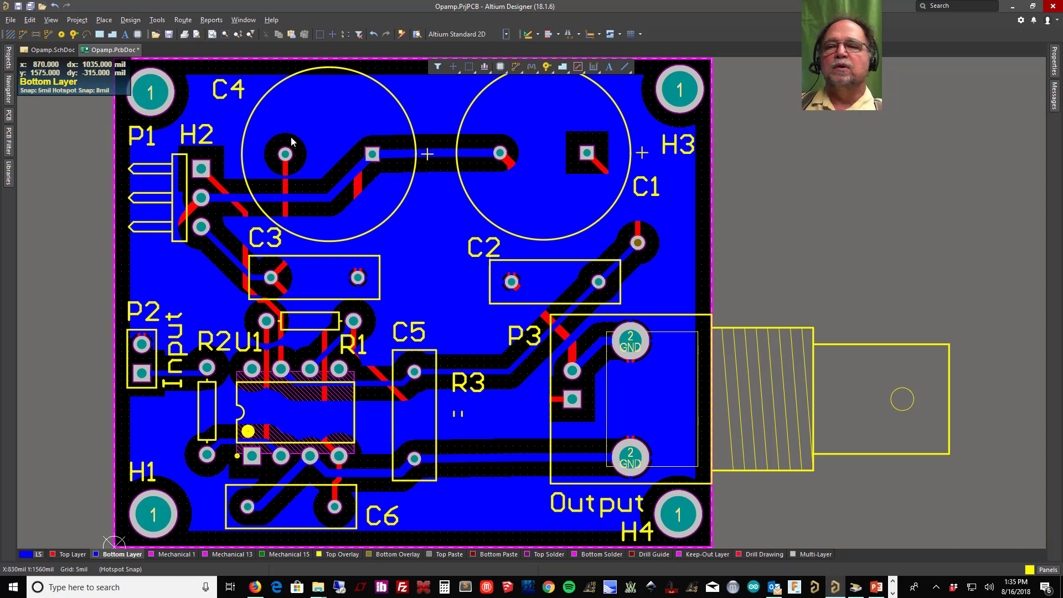
Step: Make Top Layer active and set up the new GND pour's properties
left_click(71, 555)
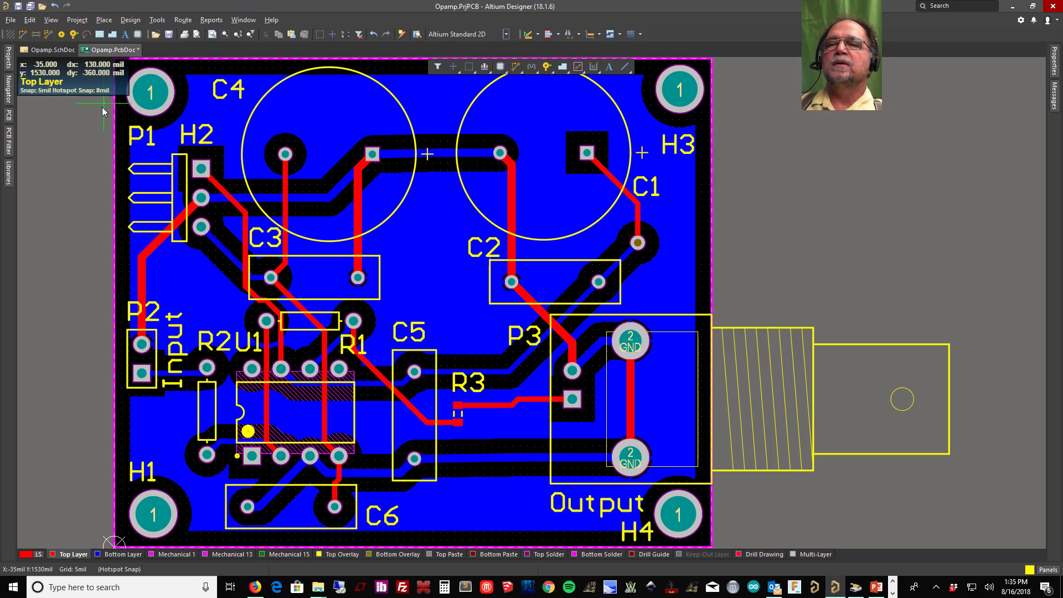
scroll(111, 87, "up", 3)
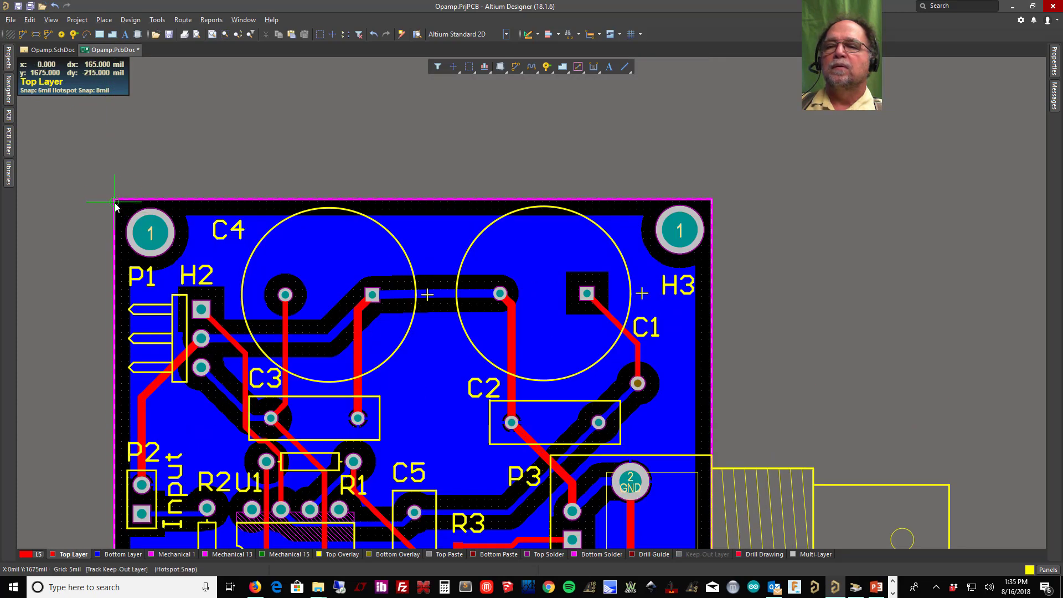
key("Tab")
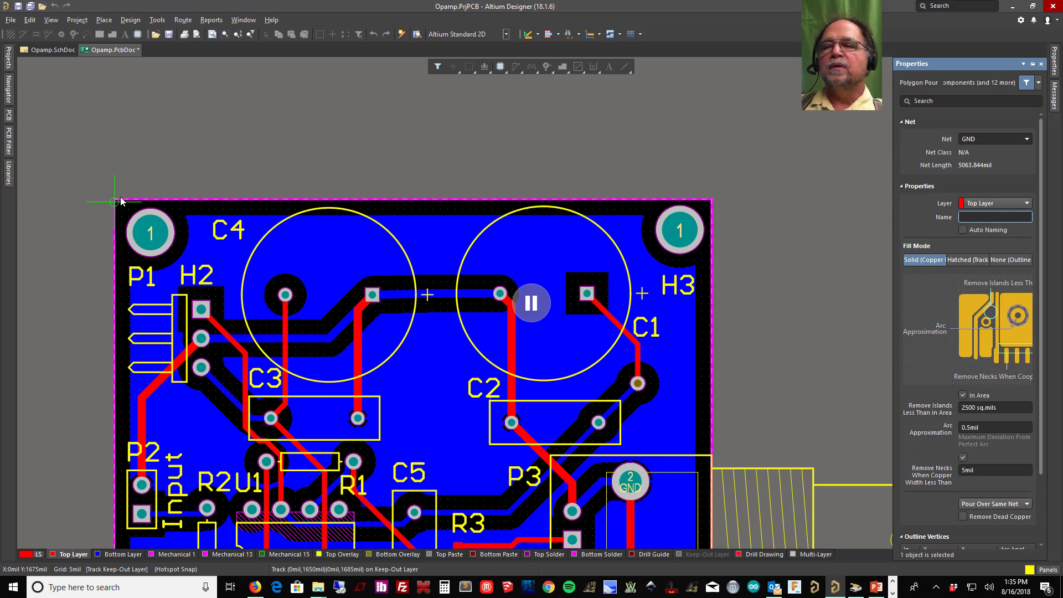
left_click(532, 303)
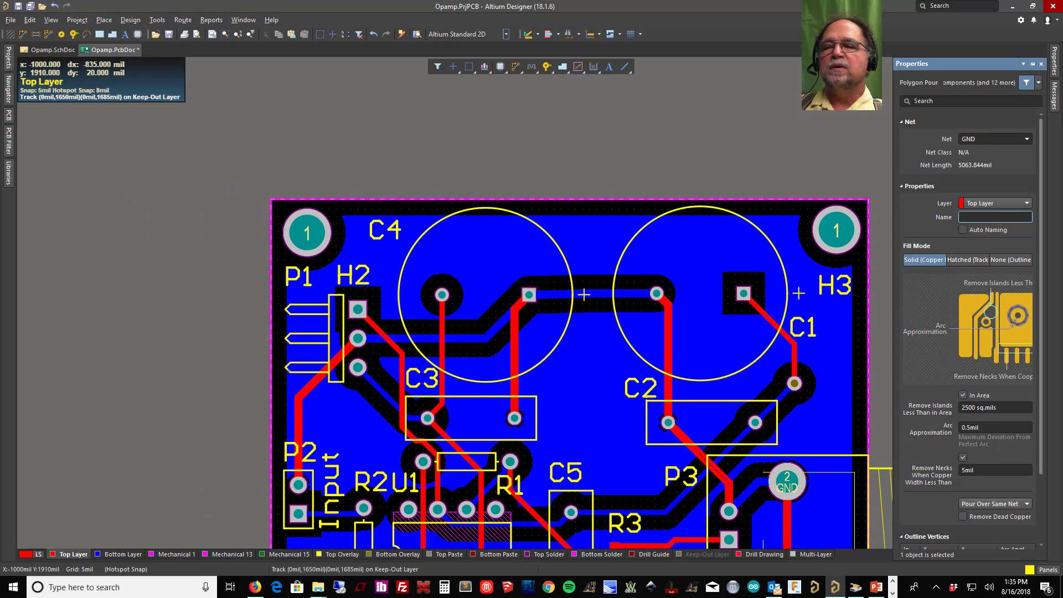
Step: Outline the top pour through the four board corners and finish placing it
left_click(318, 200)
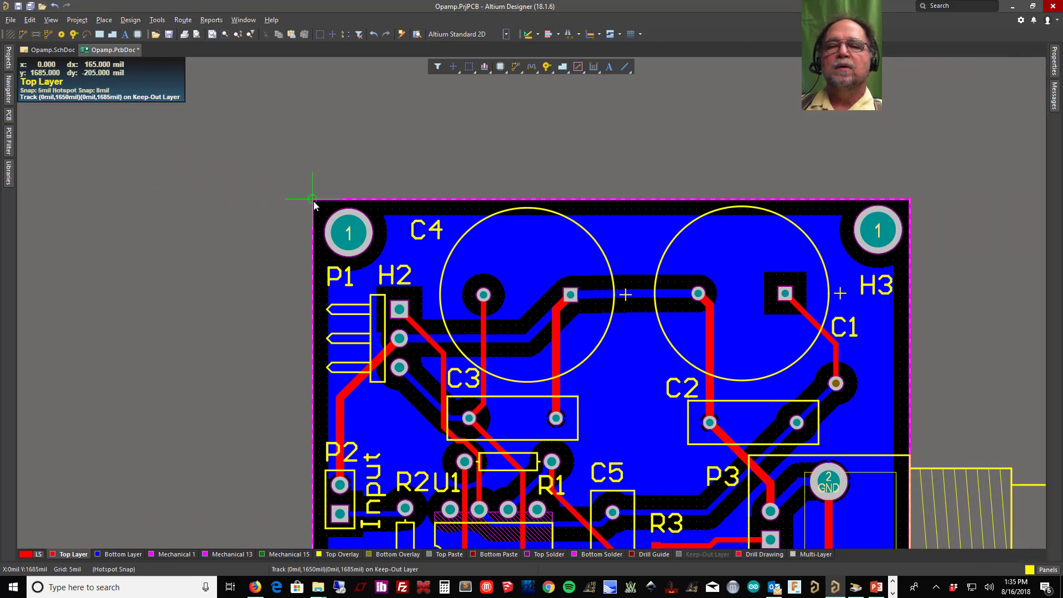
left_click(910, 200)
key("space")
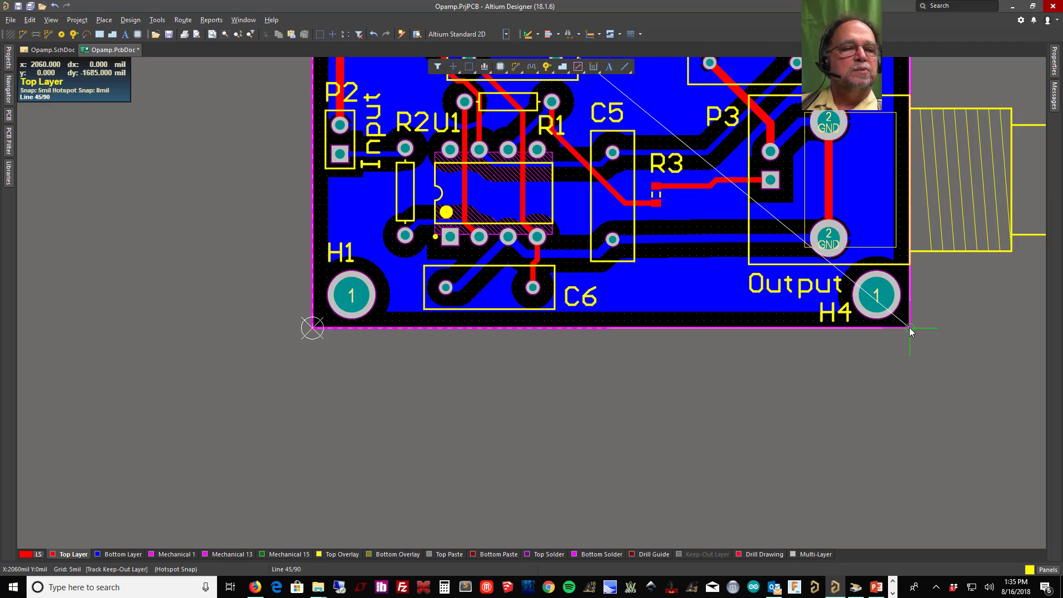
left_click(910, 328)
key("space")
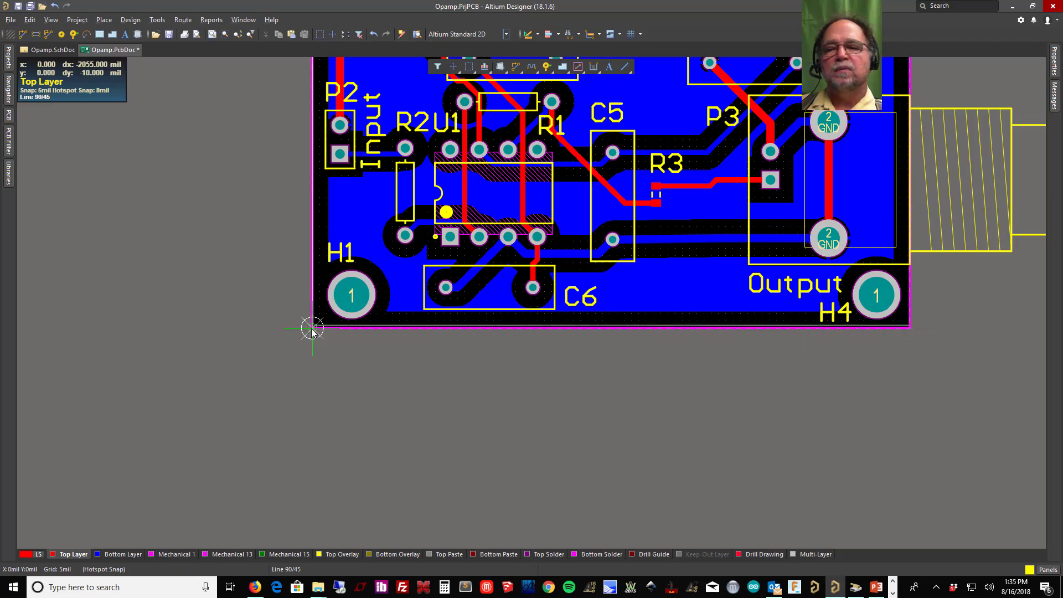
left_click(313, 328)
key("space")
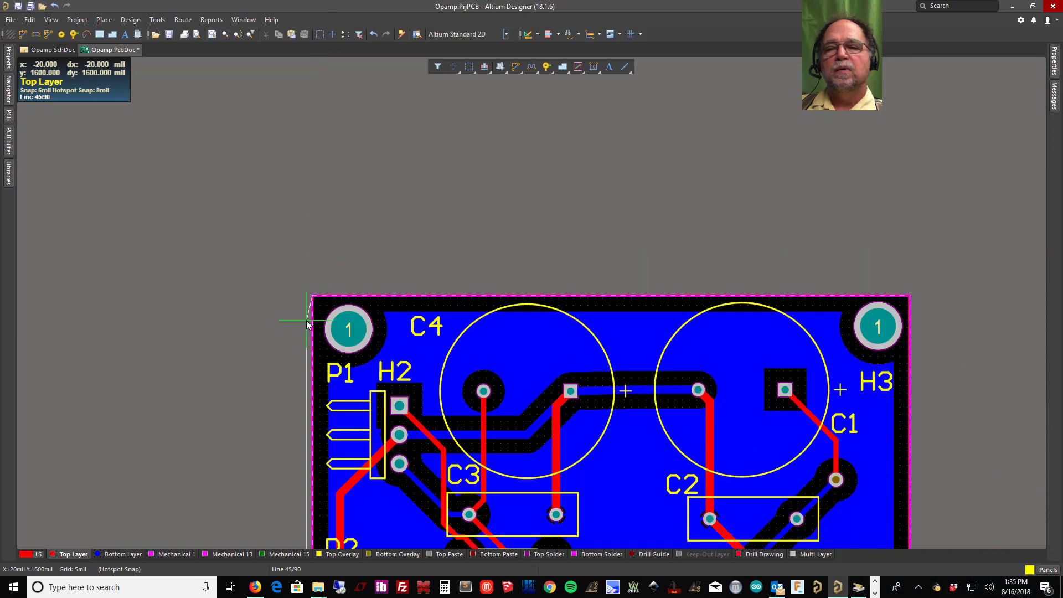
left_click(314, 297)
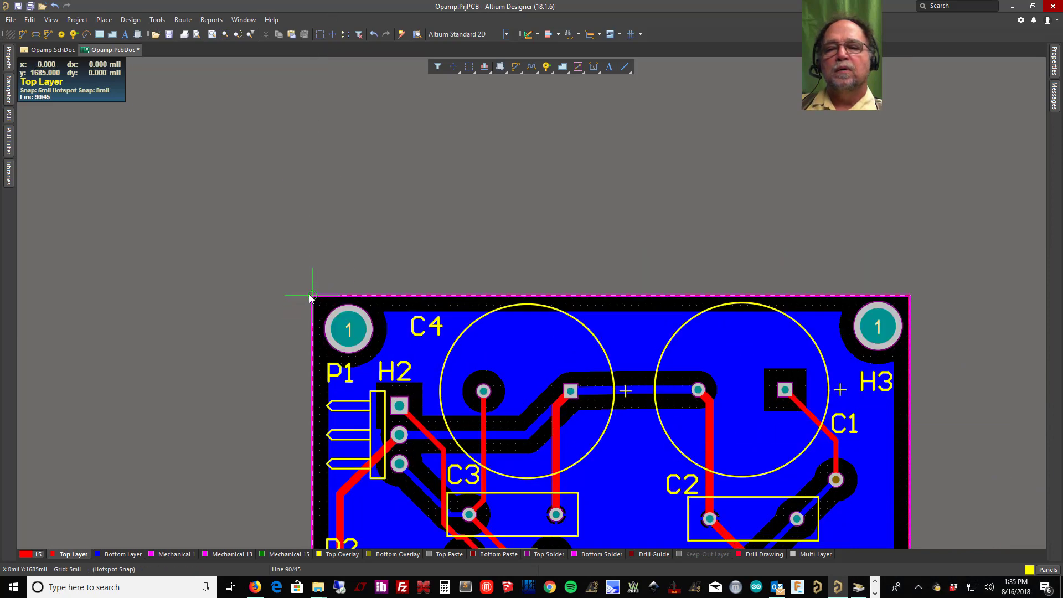
right_click(184, 180)
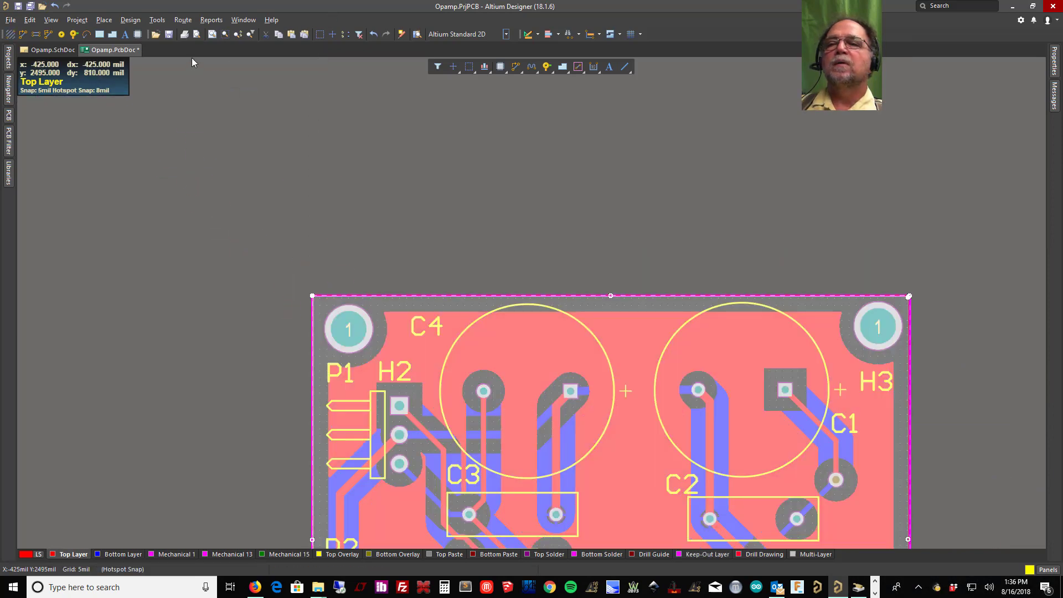
Step: Fit the board in view and shelve both polygon pours
left_click(211, 35)
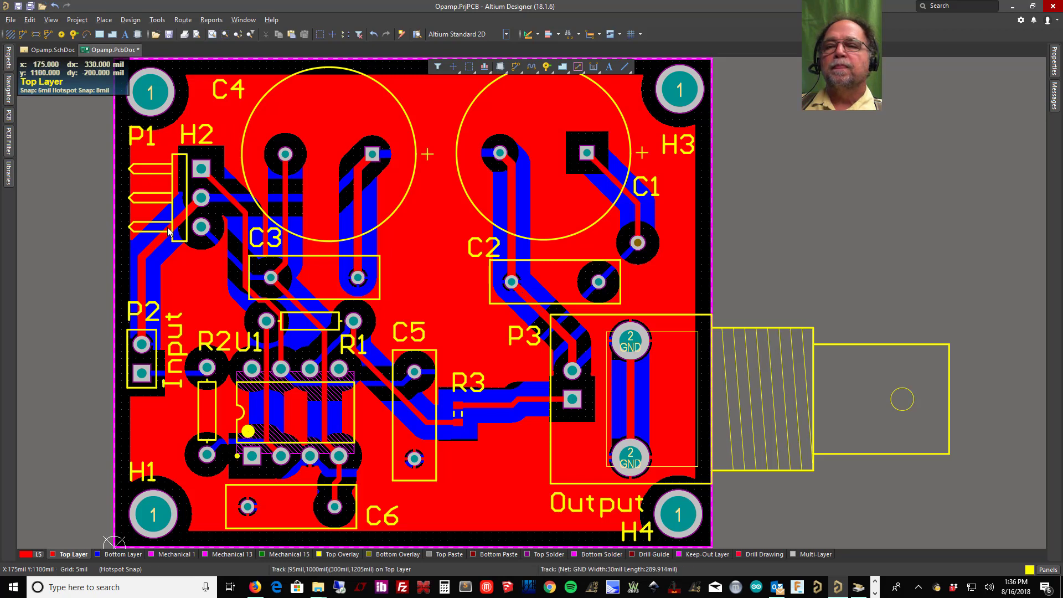
left_click(156, 21)
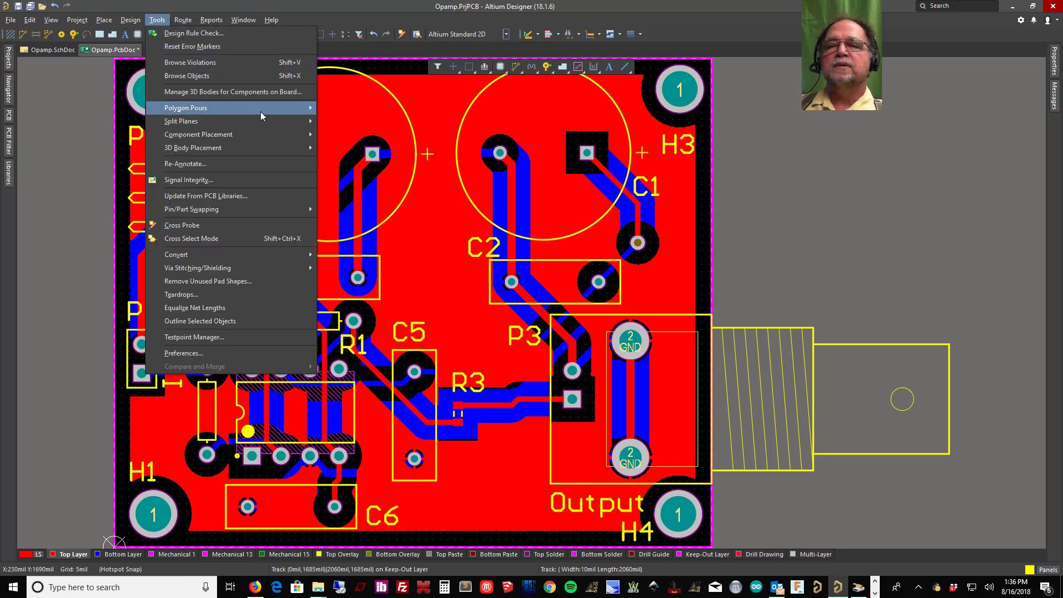
mouse_move(308, 113)
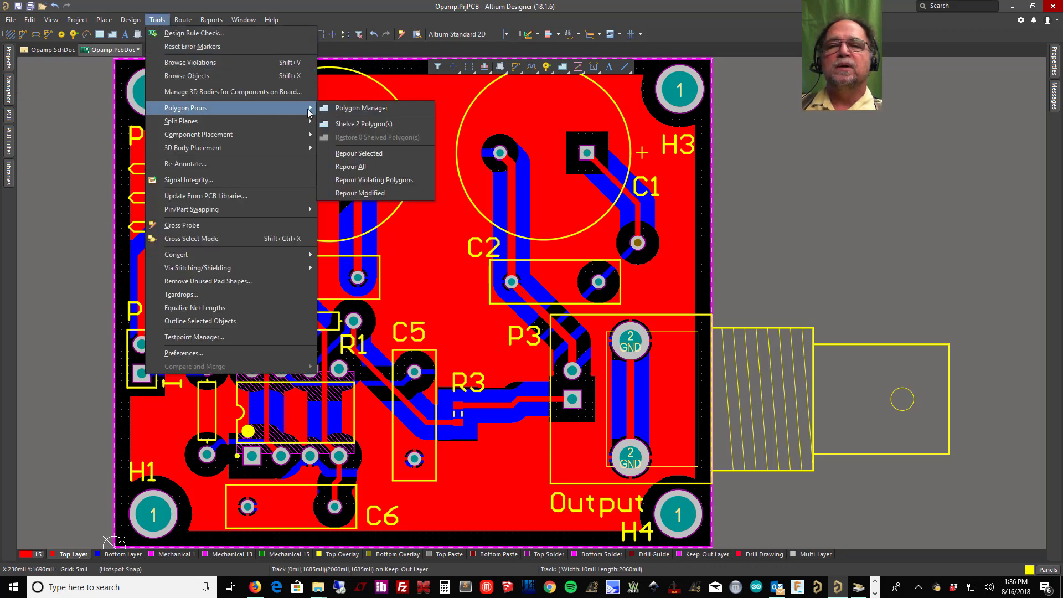
left_click(374, 123)
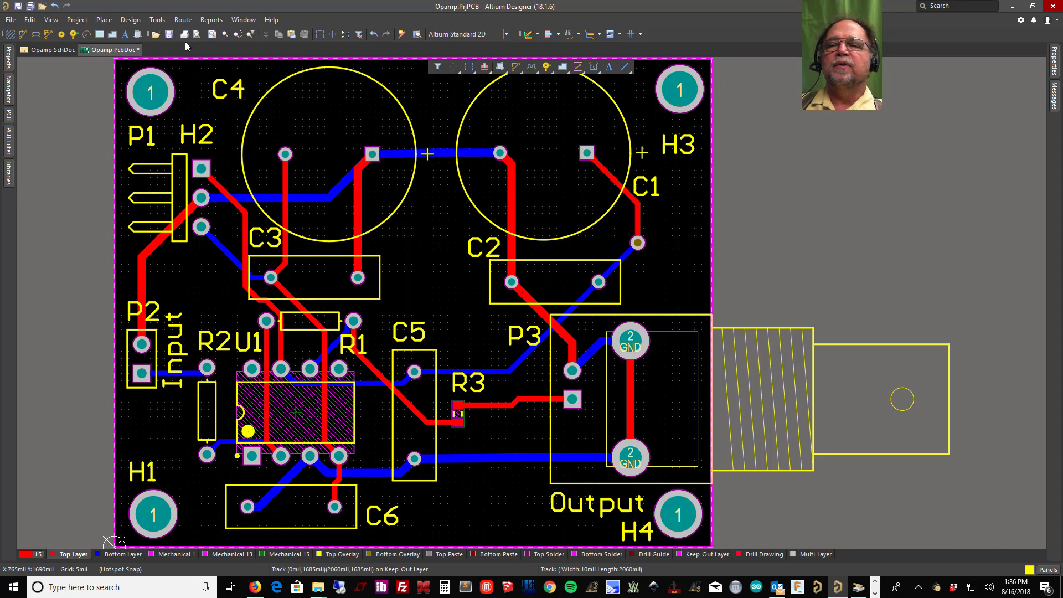
Step: Nudge the via beside C1 up and to the right, then save the board
left_click(158, 20)
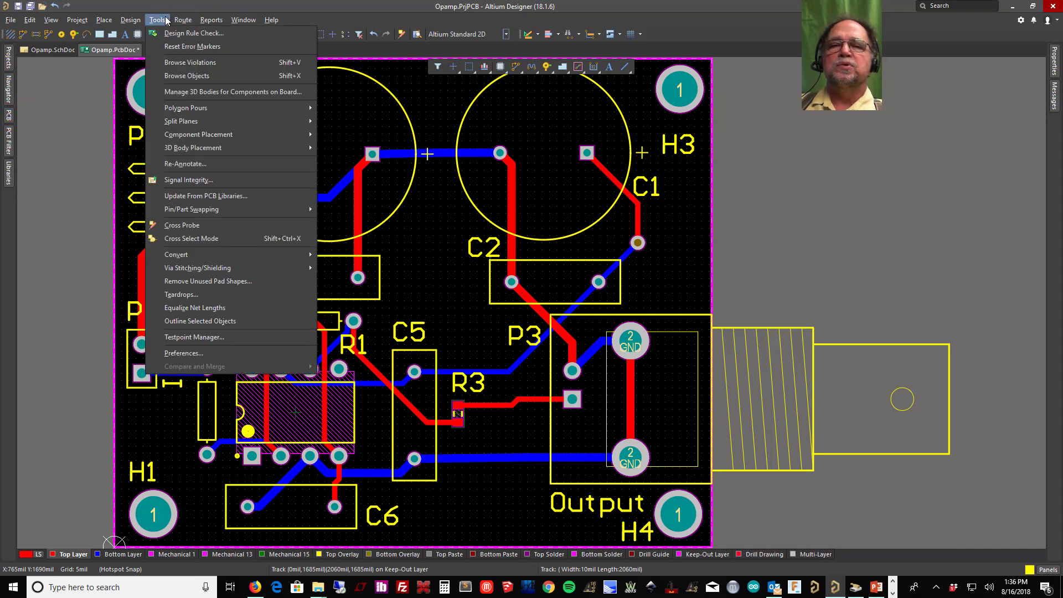
left_click(720, 241)
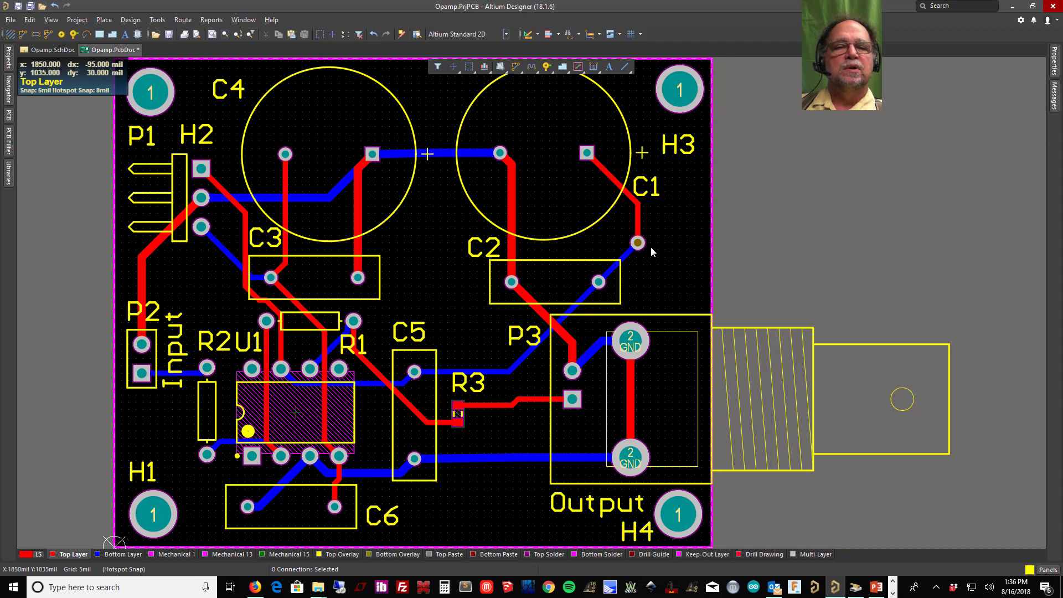
left_click_drag(637, 242, 665, 238)
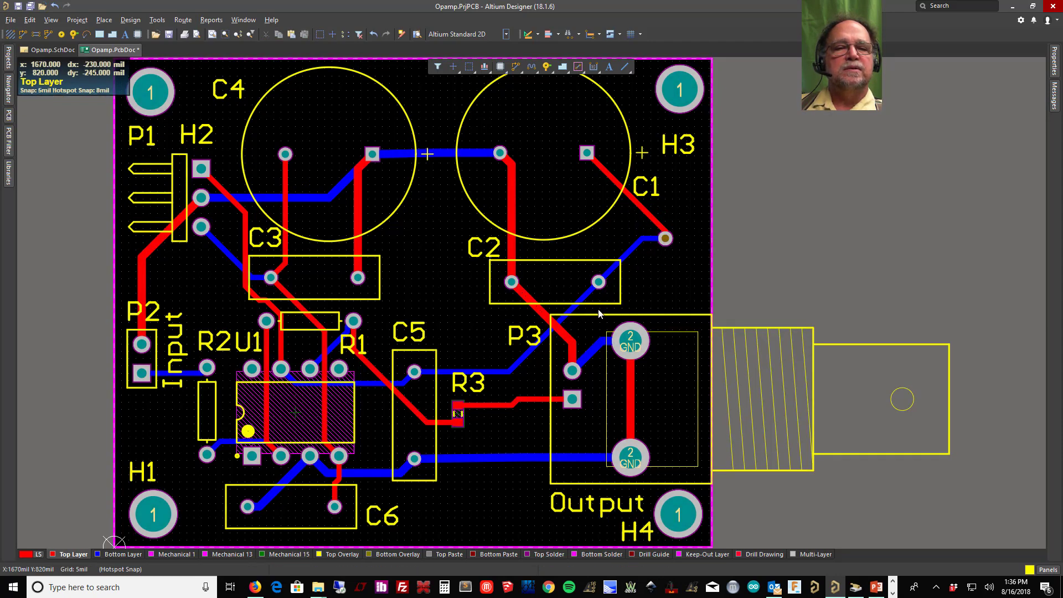
left_click(17, 7)
Step: Restore the two shelved polygons and repour all copper pours
left_click(163, 23)
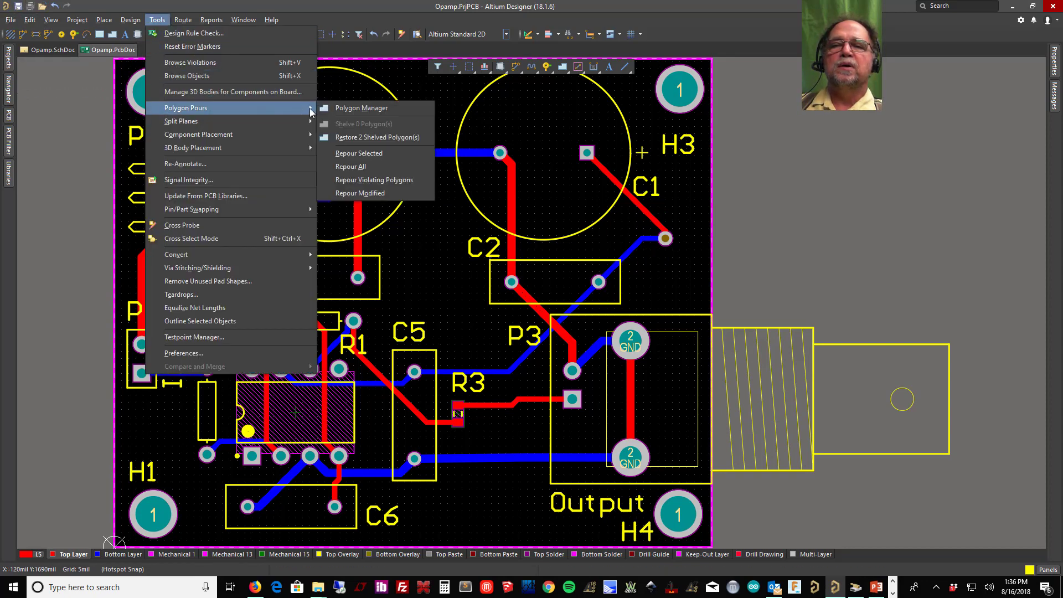
left_click(372, 138)
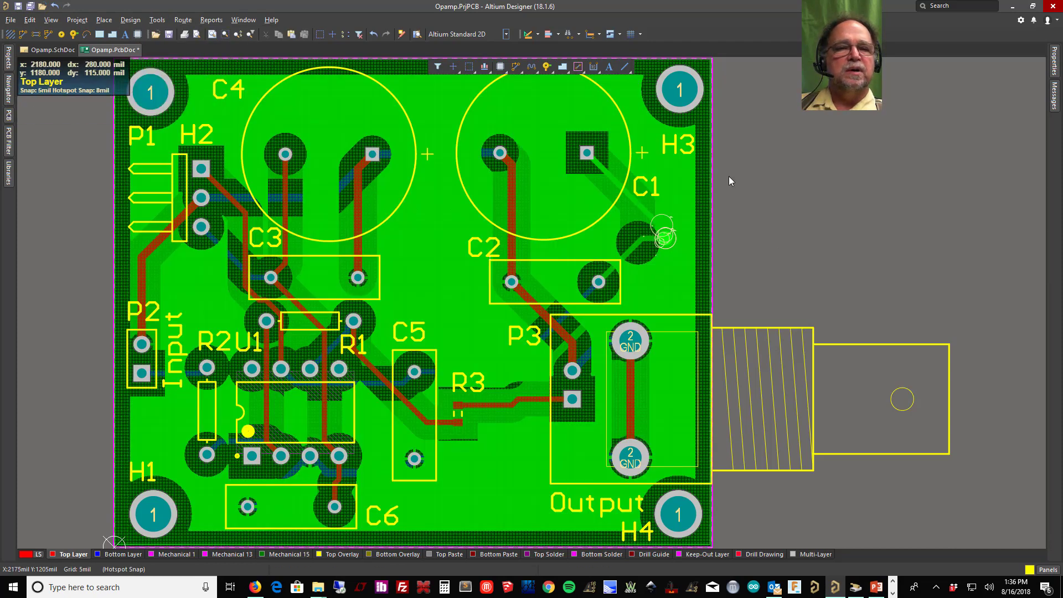
left_click(155, 22)
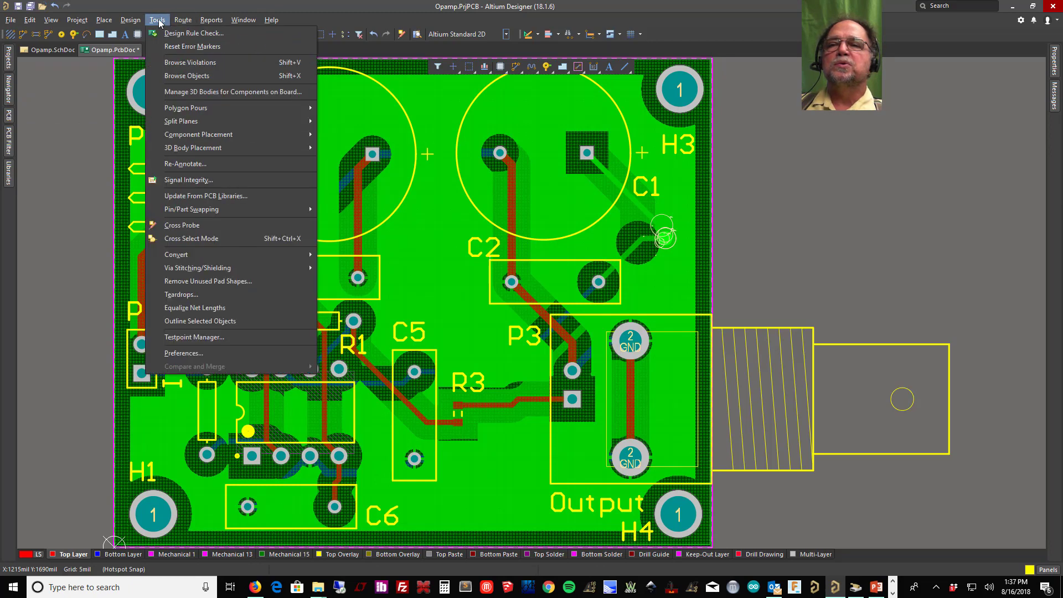
mouse_move(249, 108)
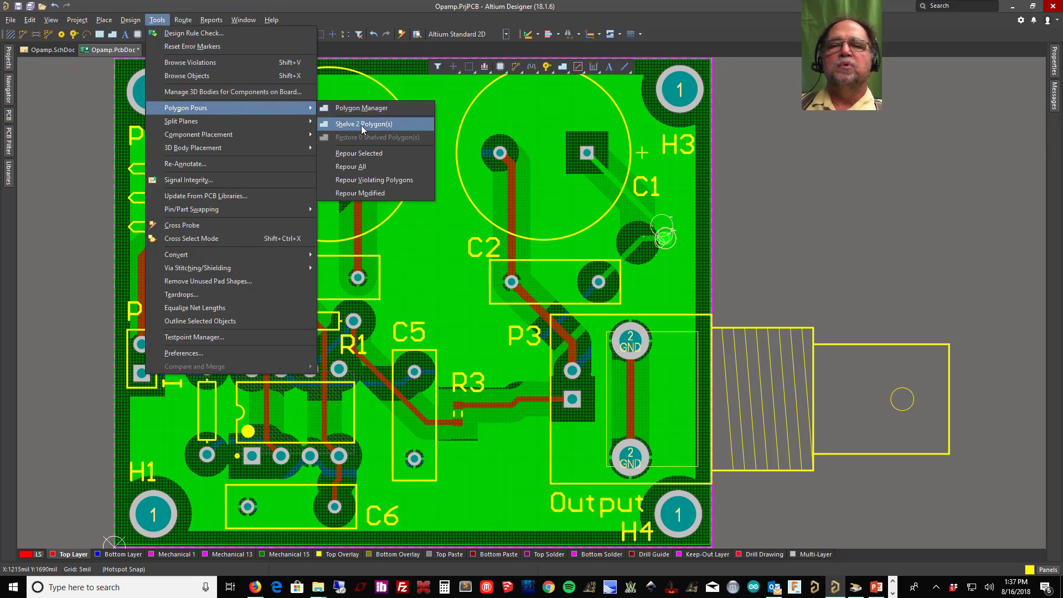
left_click(356, 167)
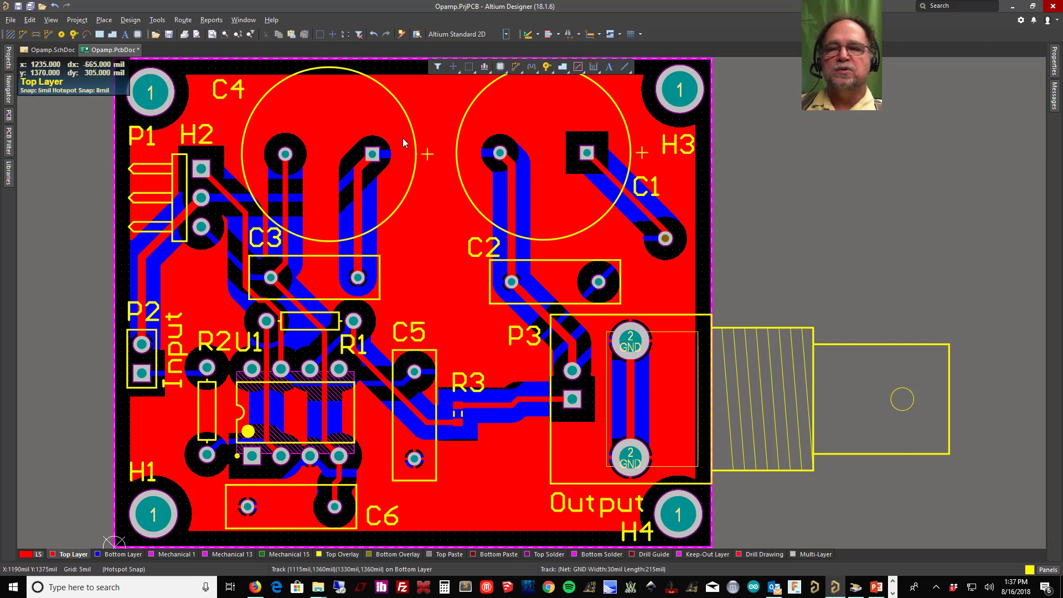
Step: Save the op-amp board, then open and dismiss the File menu
left_click(19, 7)
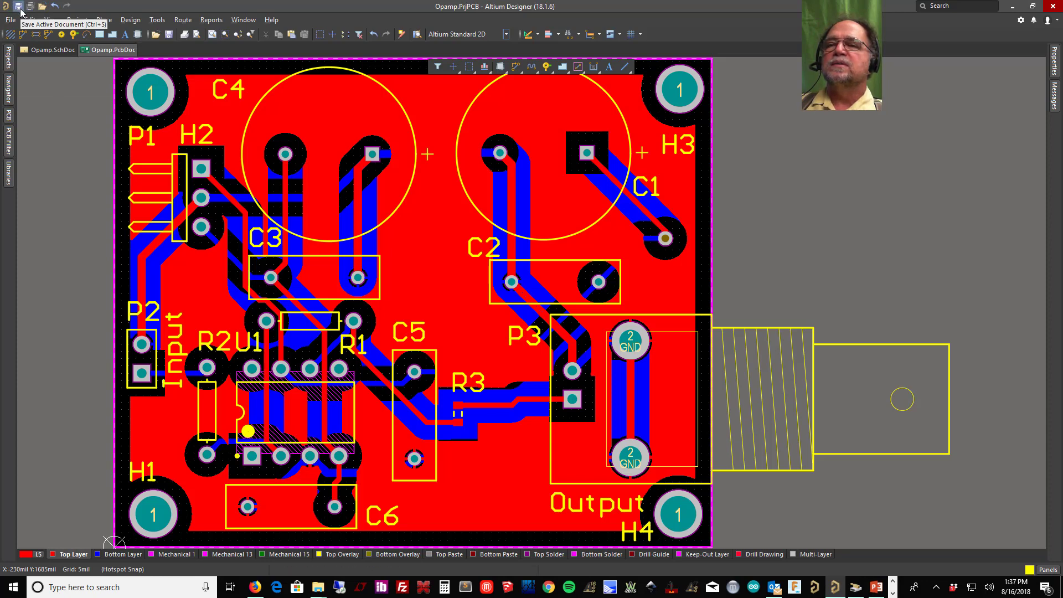
left_click(10, 20)
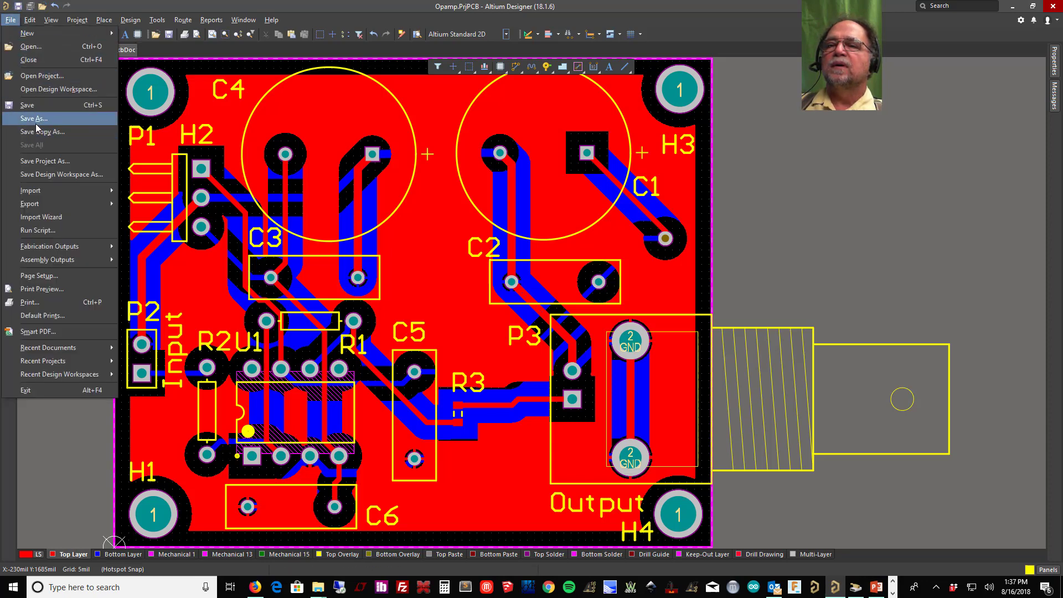
left_click(808, 124)
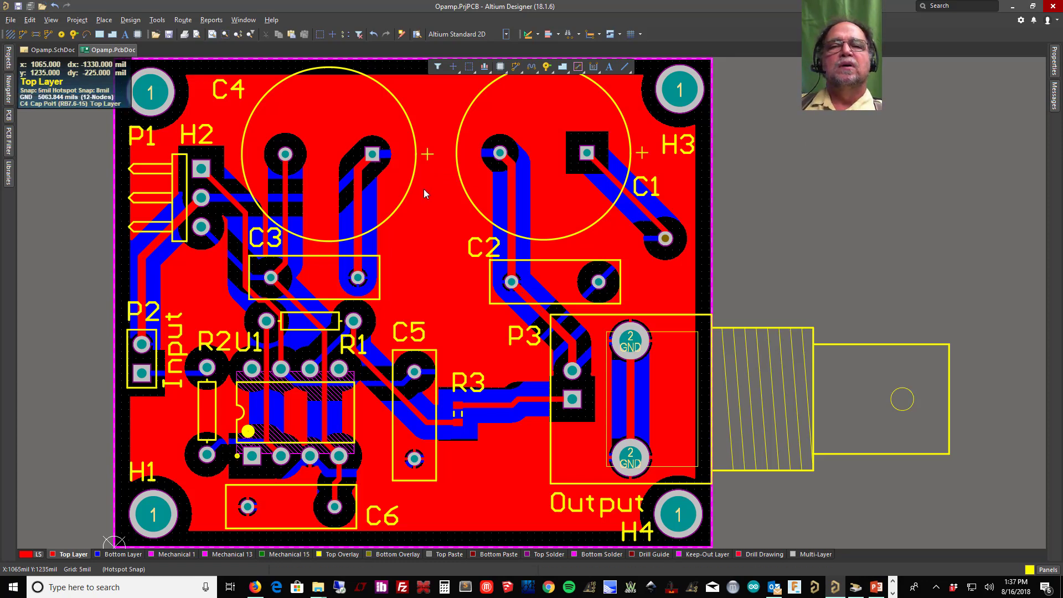
Step: Place a text string reading 'MVS Ver 1.0' on the board's lower edge beside C6
left_click(125, 33)
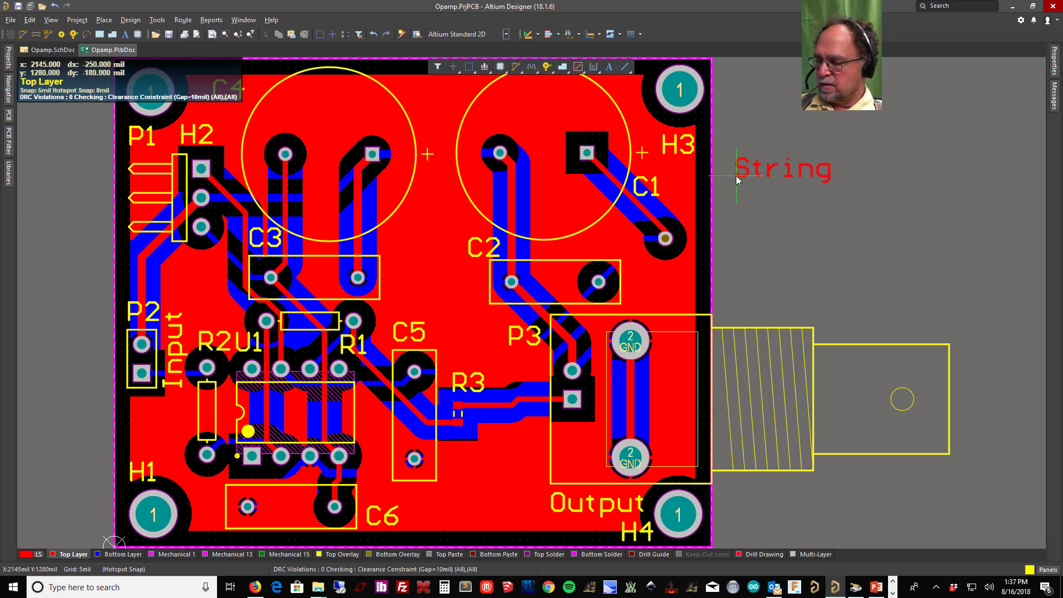
key("Tab")
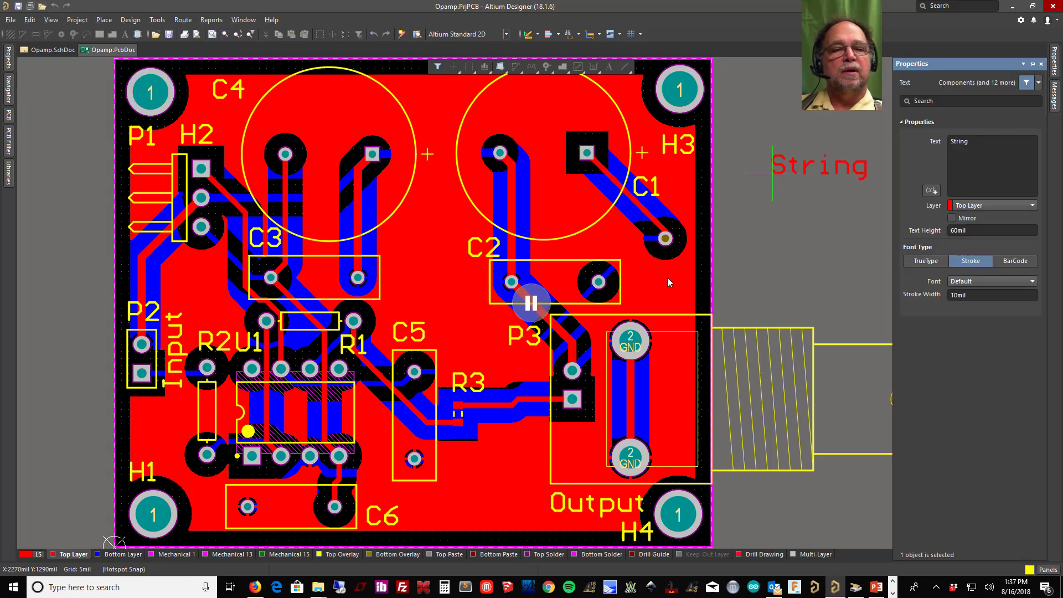
double_click(982, 140)
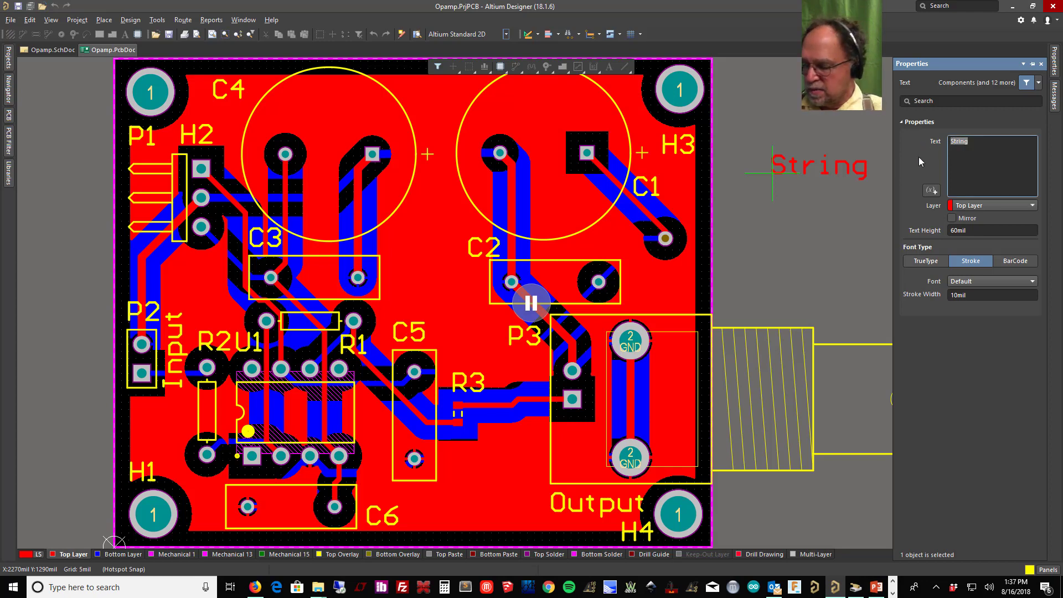
type("MVAS")
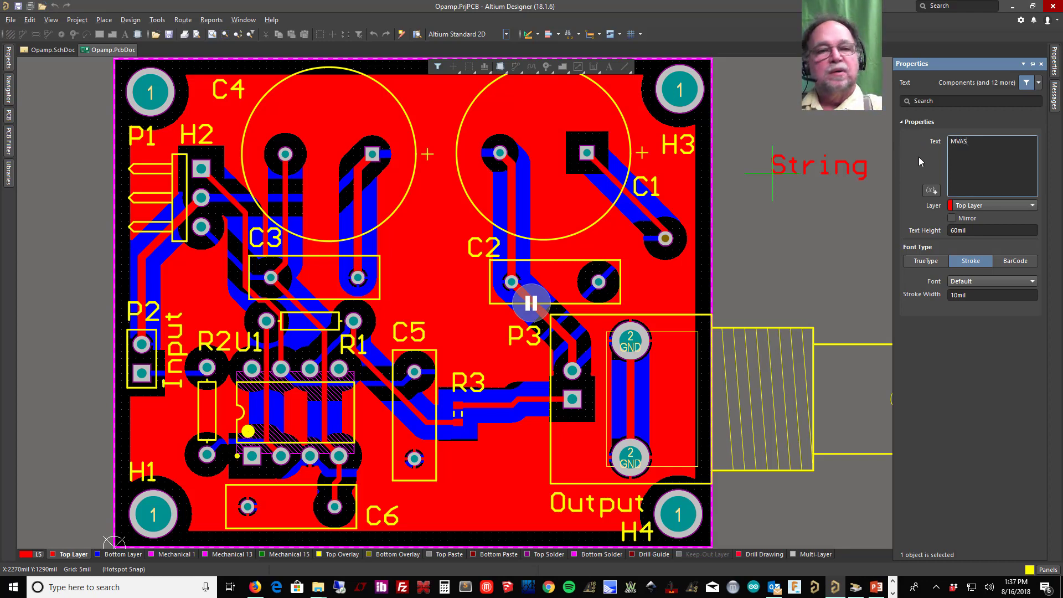
key("BackSpace")
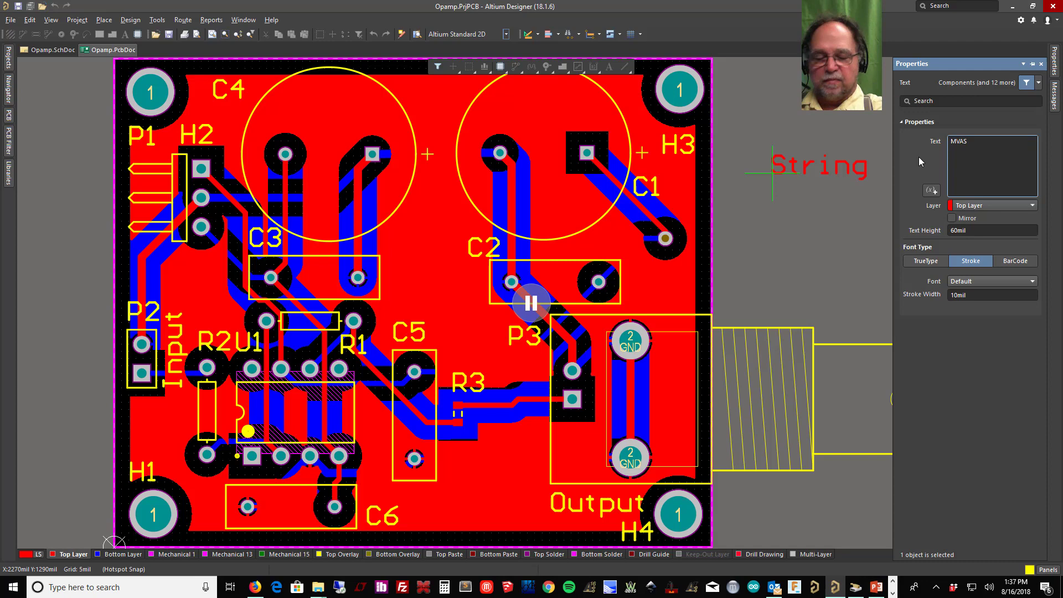
key("BackSpace")
type("S")
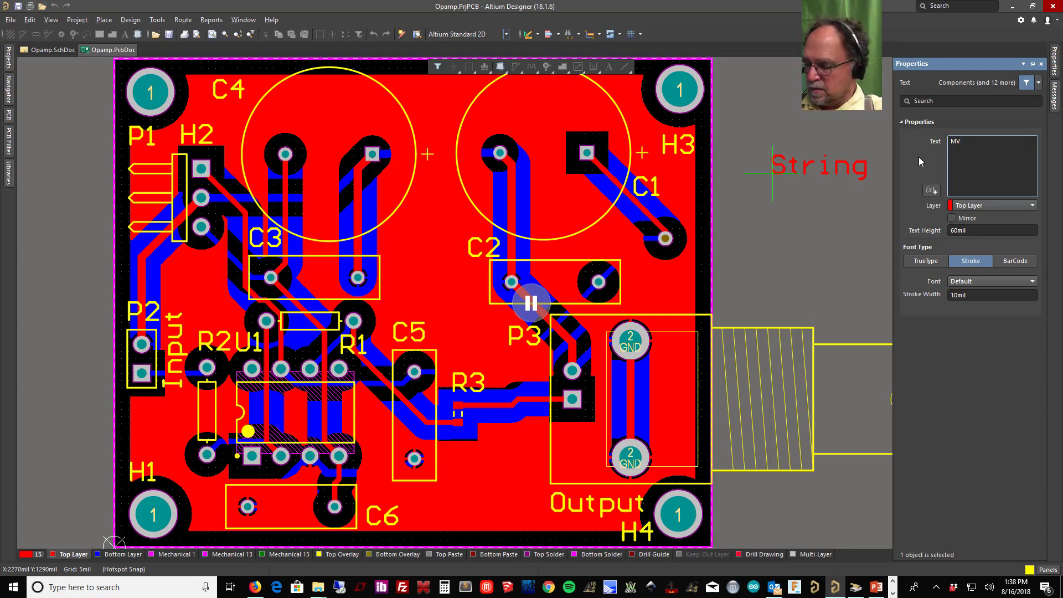
type(" Ver ")
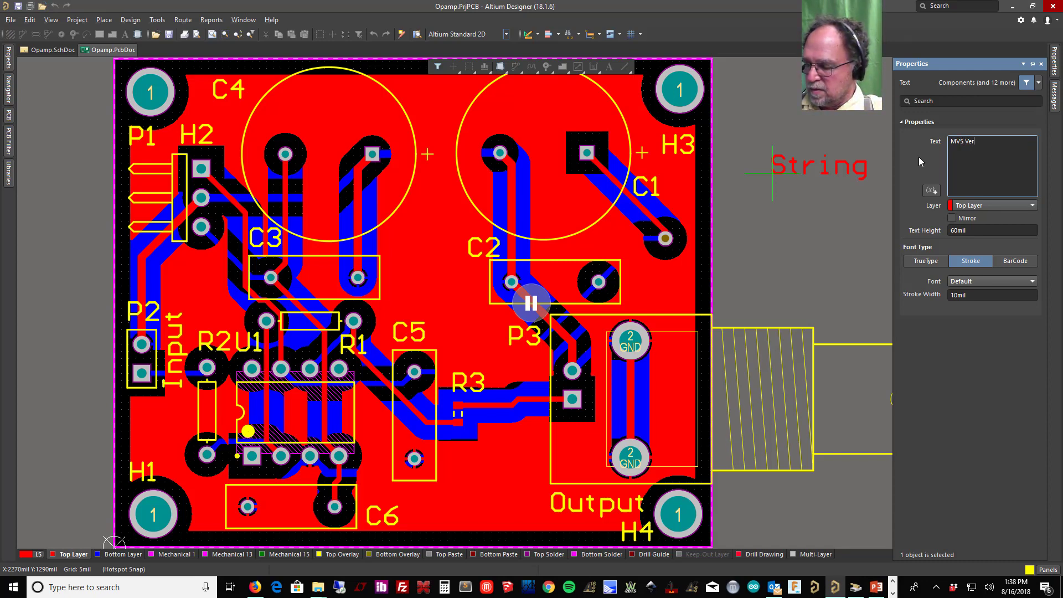
type("1.0")
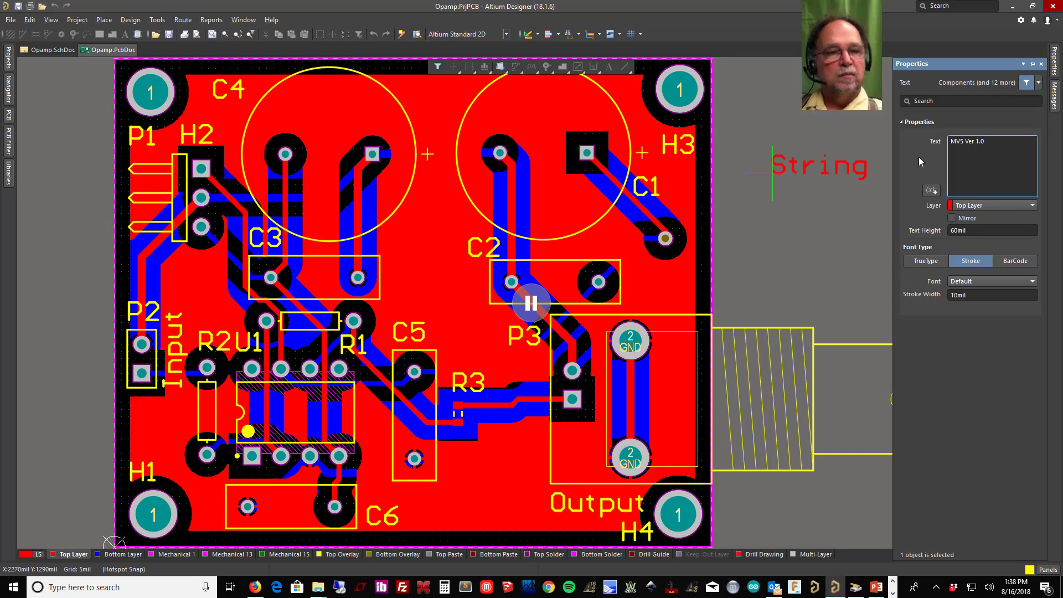
key("Return")
left_click_drag(803, 166, 402, 526)
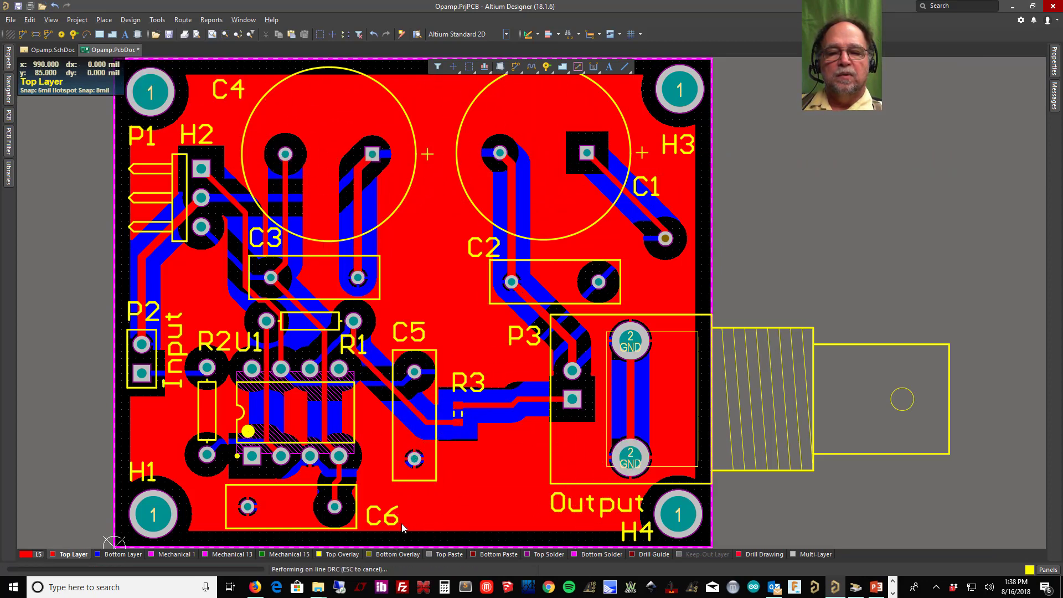
Step: Deselect the label, repour all polygons around it, and run File > Save All
right_click(886, 232)
left_click(818, 116)
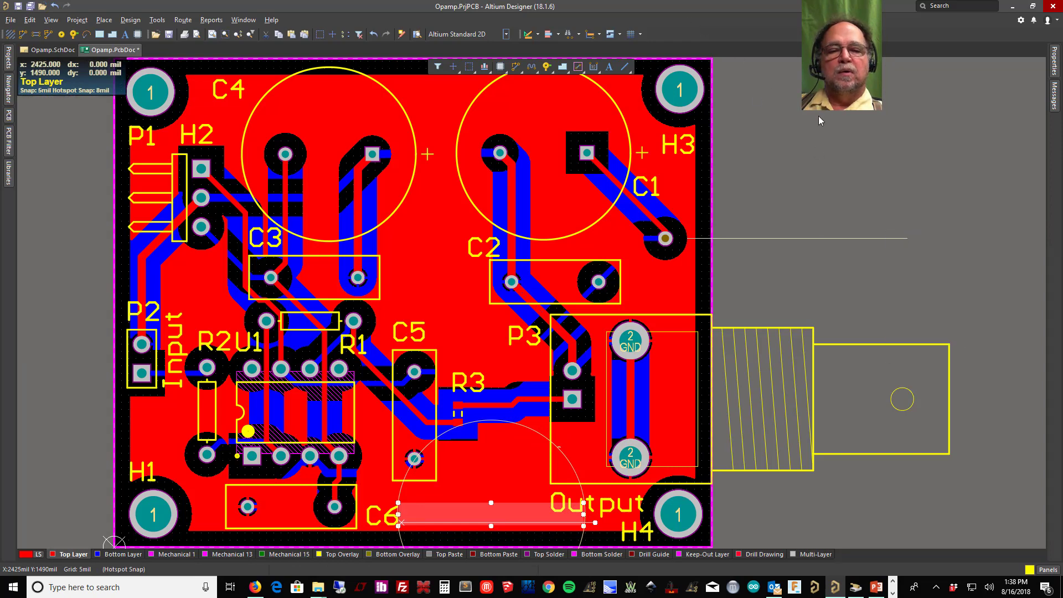
left_click(157, 19)
mouse_move(235, 108)
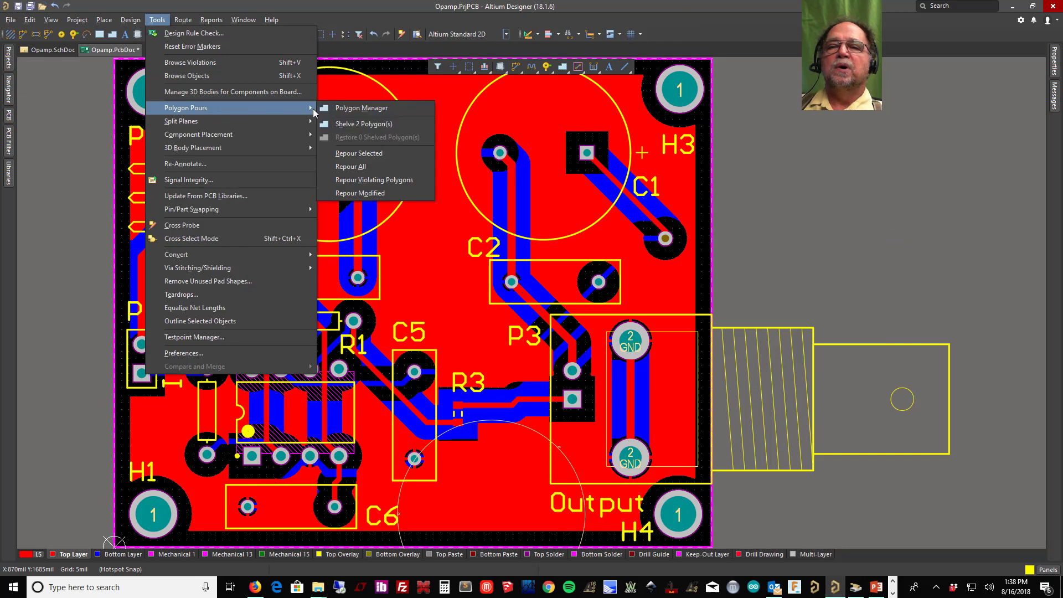
left_click(362, 166)
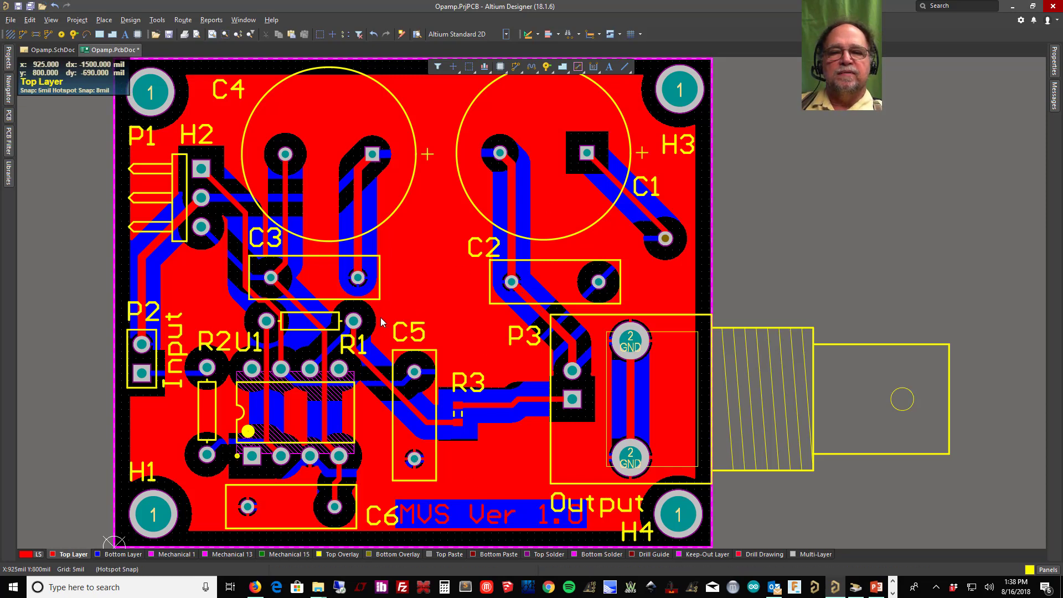
left_click(10, 19)
left_click(45, 147)
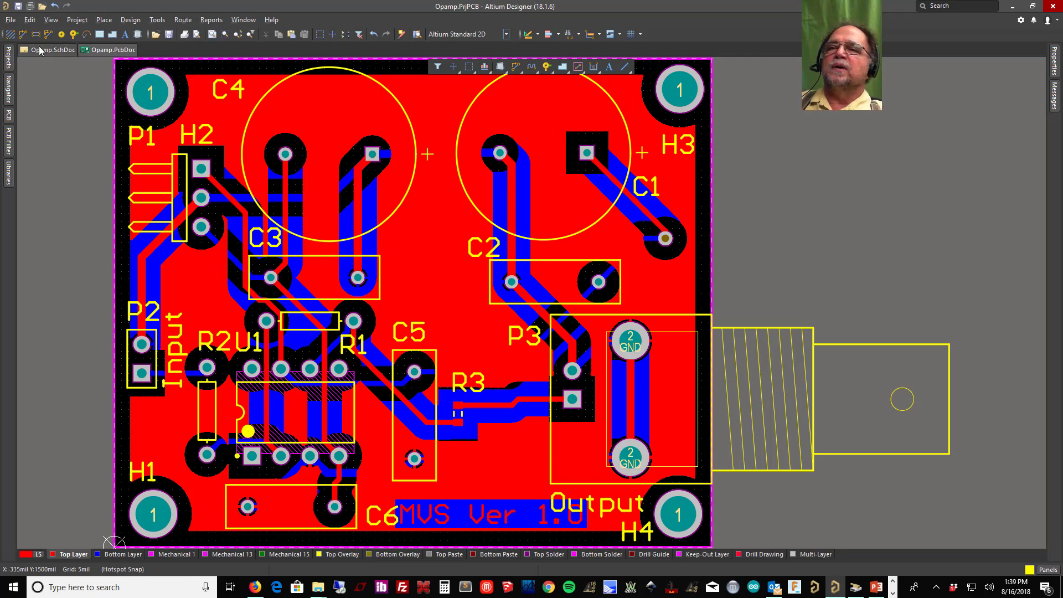
Step: Generate Gerber files plotting only the layers used on the board
left_click(11, 22)
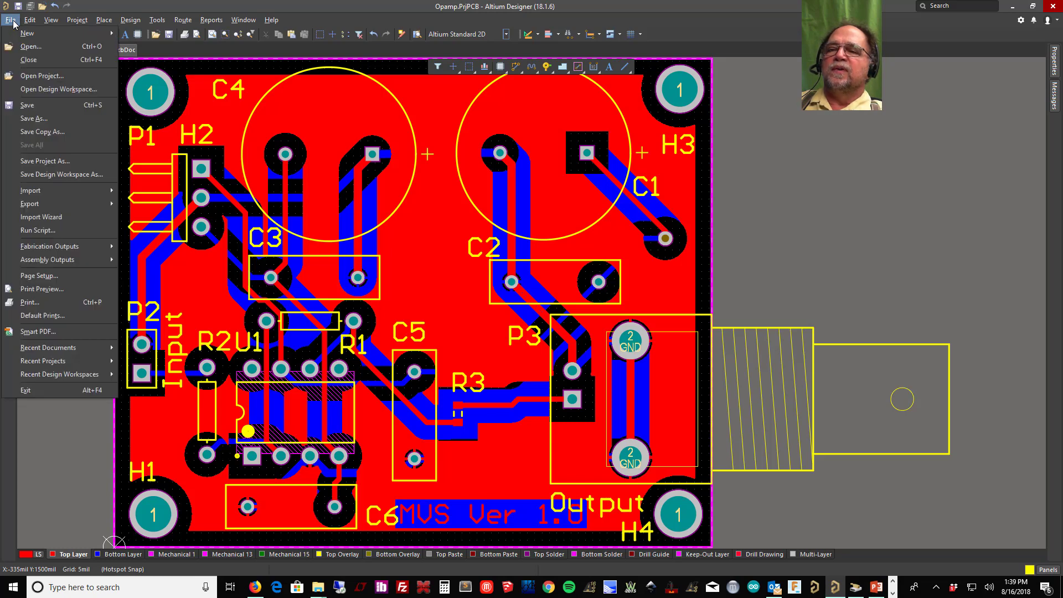
mouse_move(105, 250)
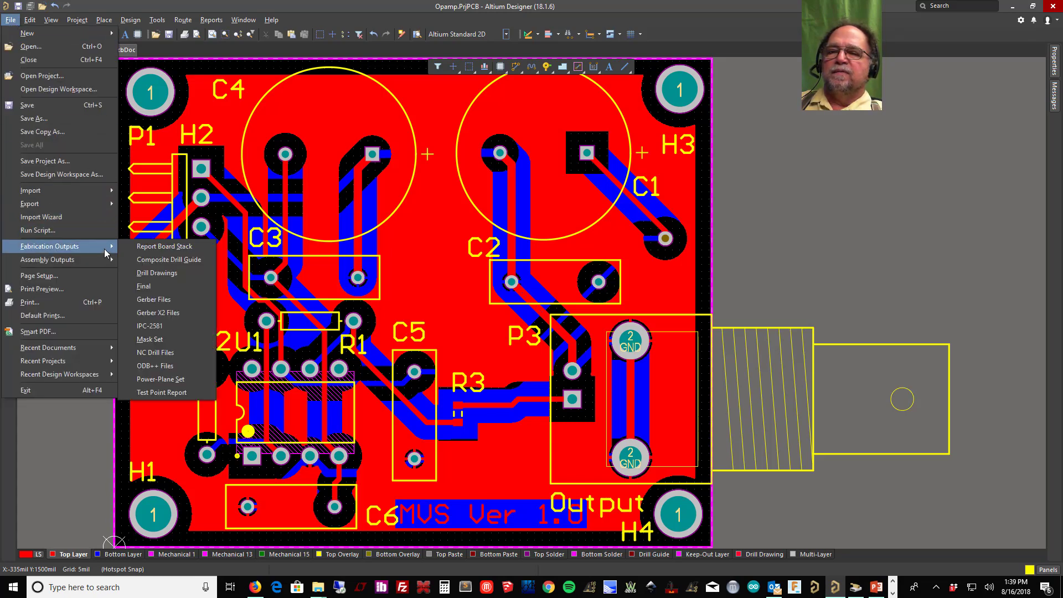
left_click(165, 299)
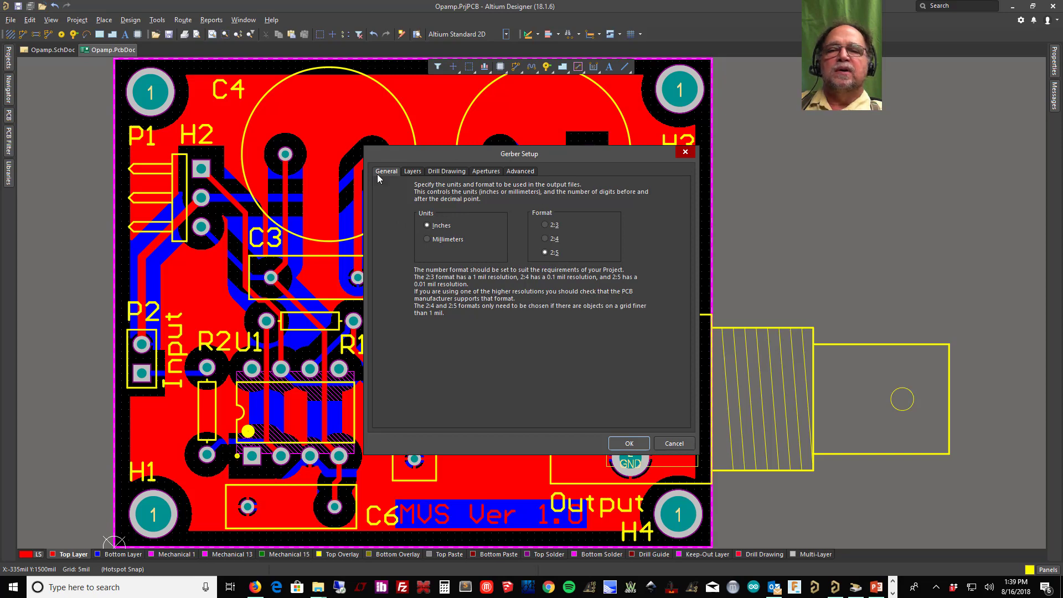
left_click(415, 172)
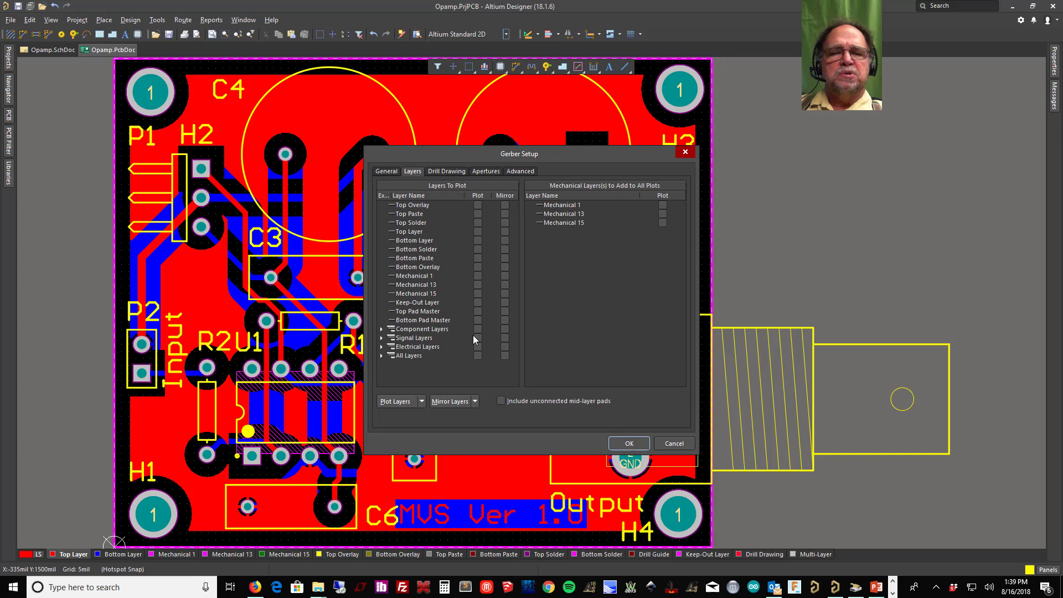
left_click(421, 401)
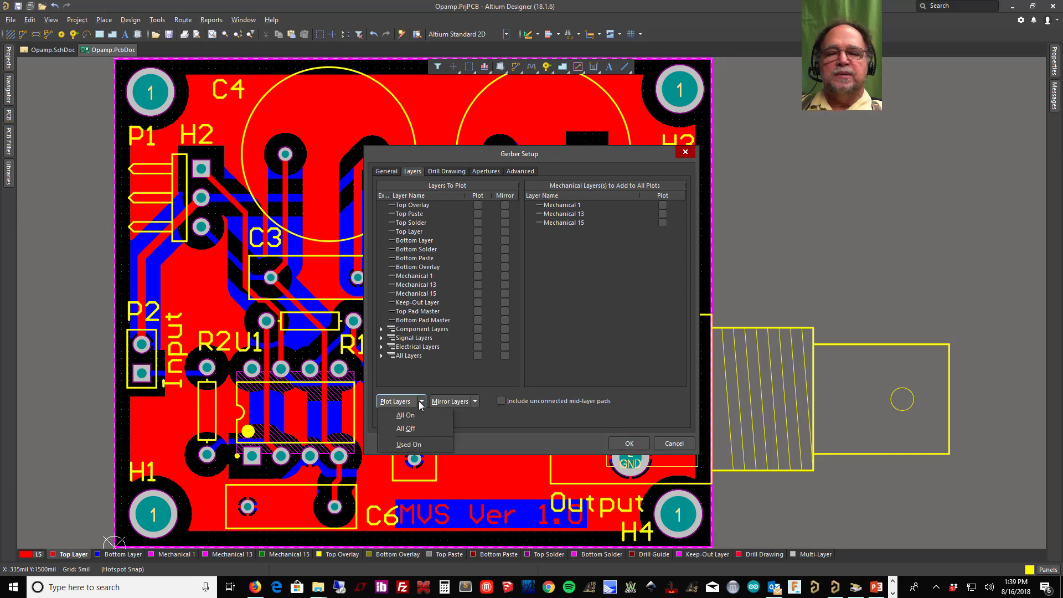
left_click(409, 445)
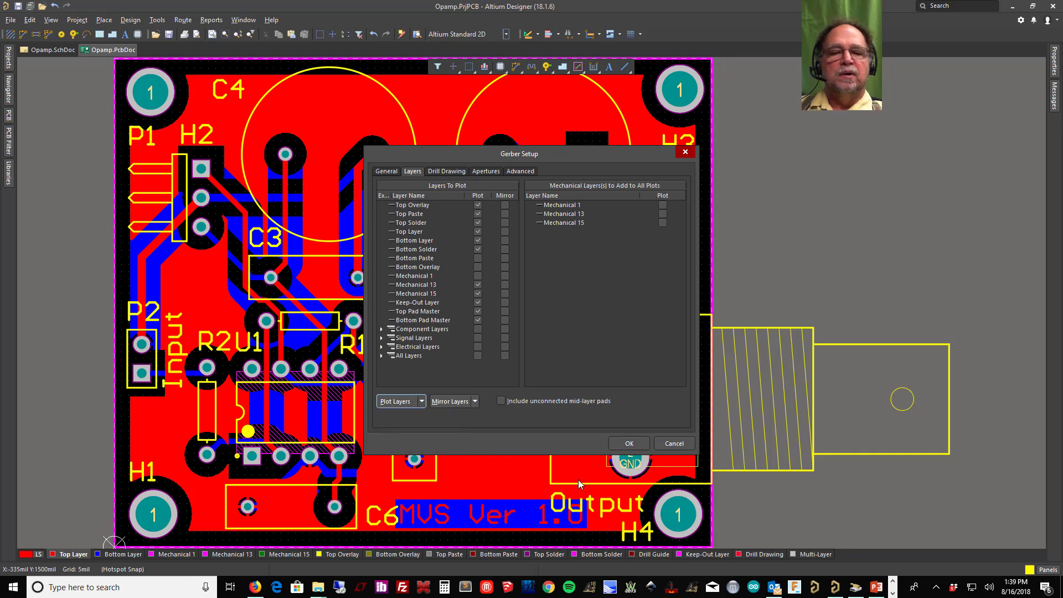
left_click(626, 444)
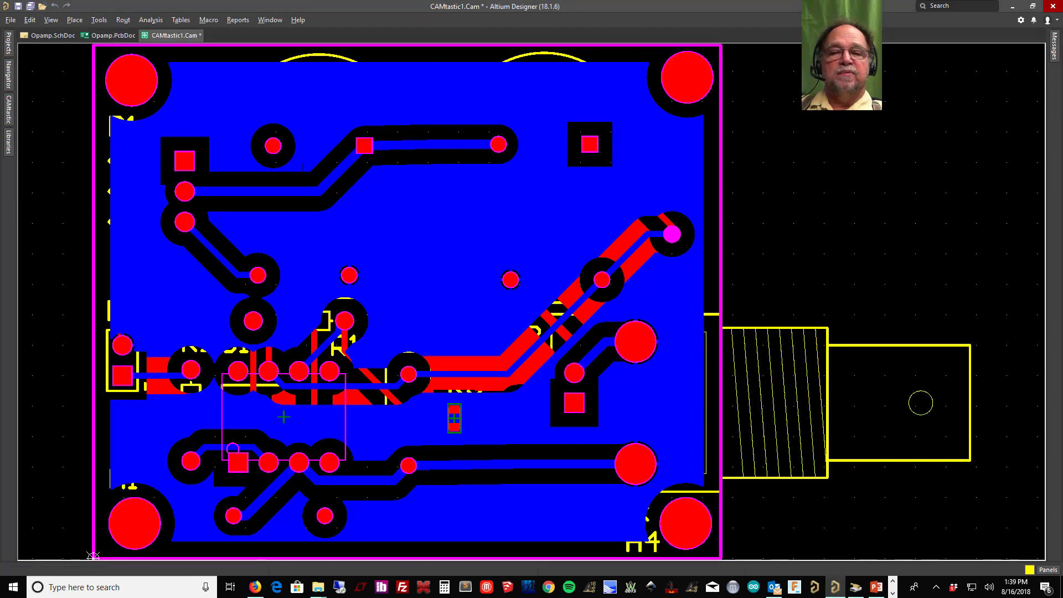
Step: Save CAMtastic1.Cam in the Opamp folder and return to the Opamp PCB
right_click(173, 36)
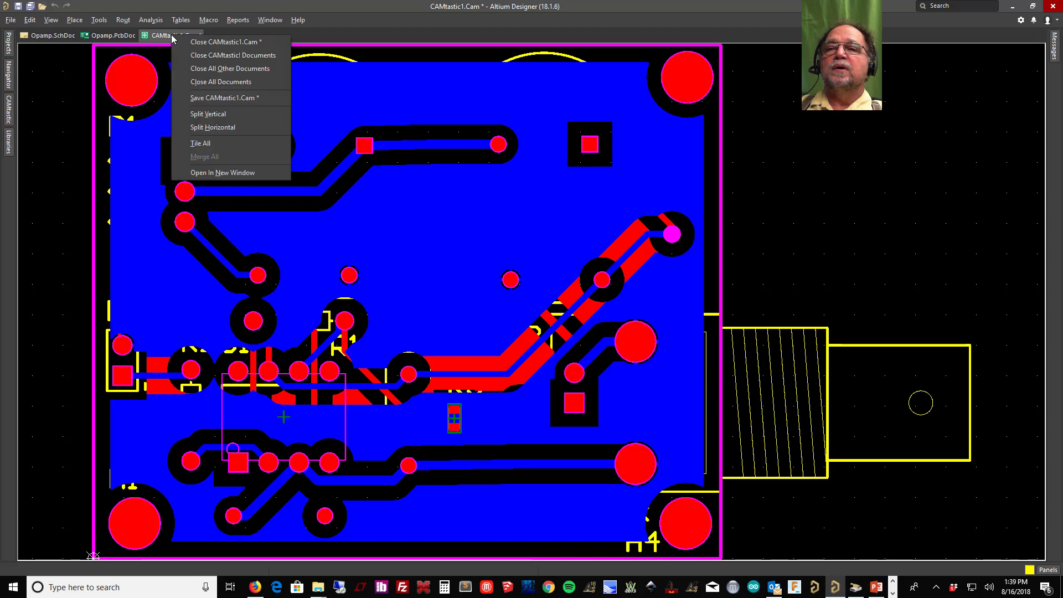
left_click(225, 98)
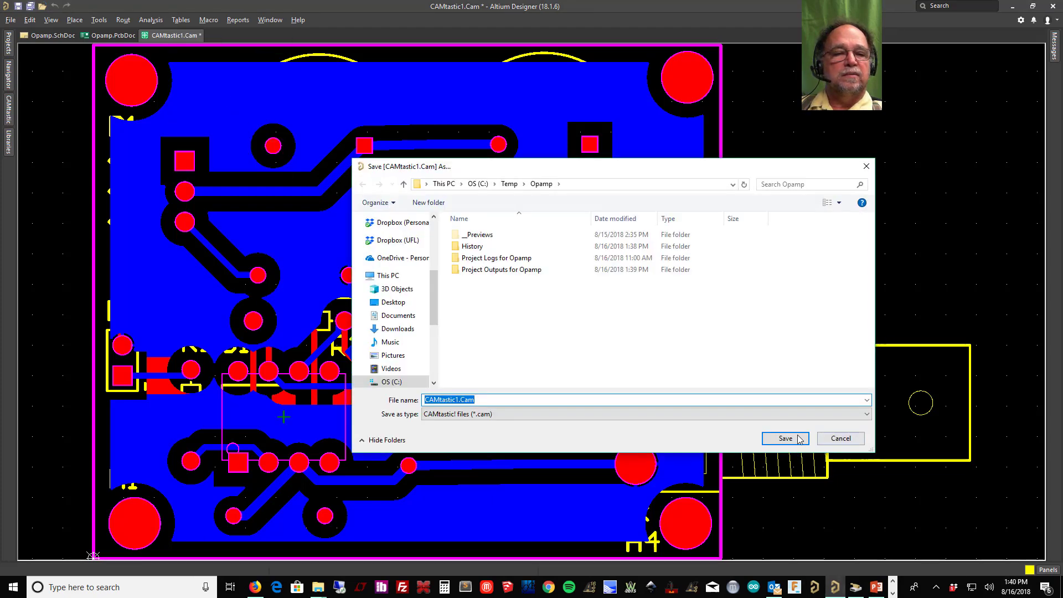
left_click(798, 439)
left_click(102, 35)
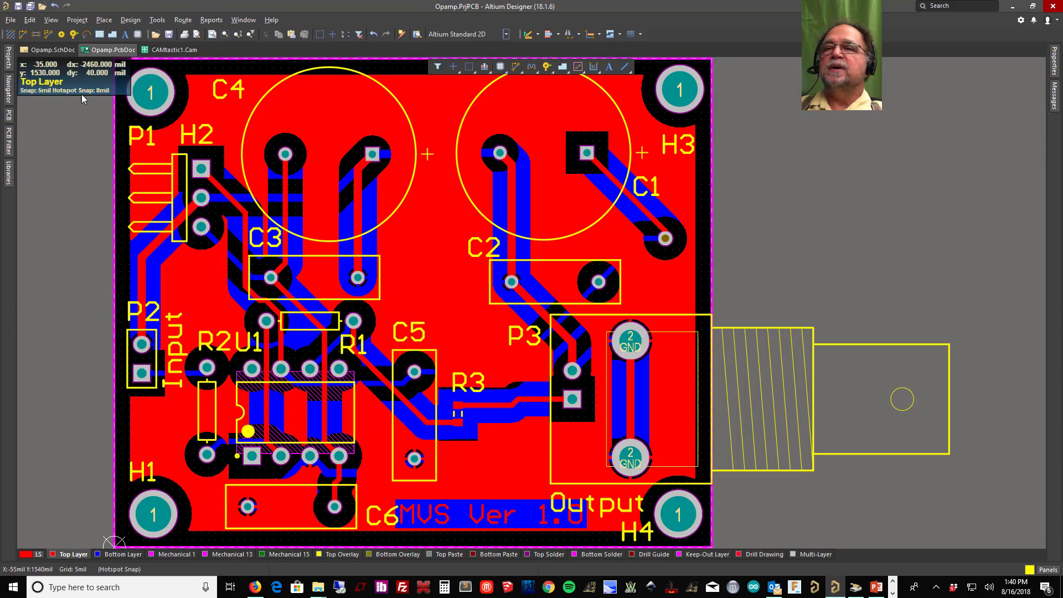
Step: Generate the NC drill file in Inches 2:5 format and import it into CAMtastic2
left_click(10, 19)
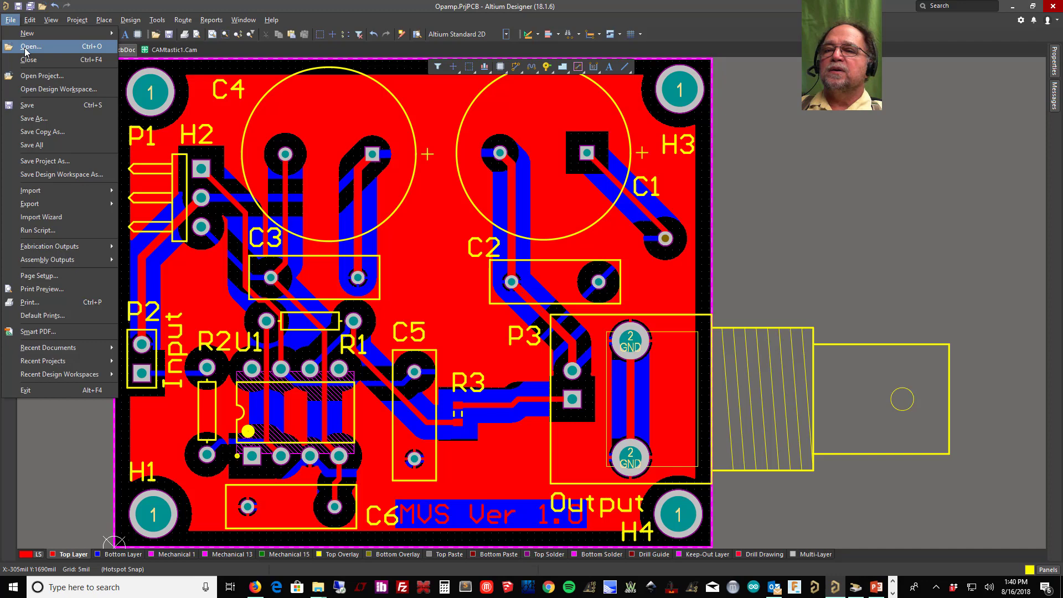
mouse_move(110, 247)
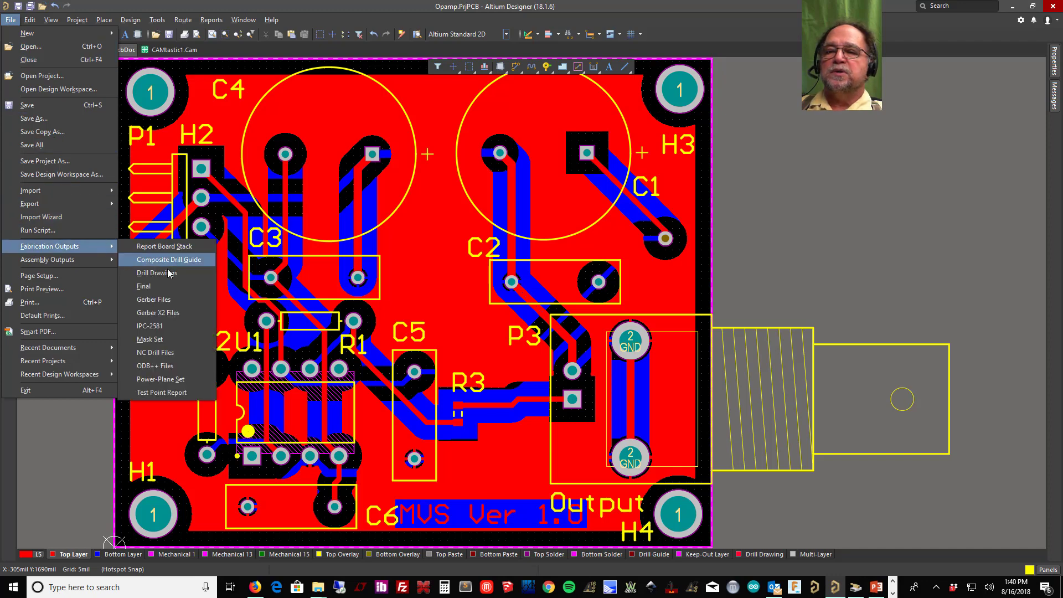
left_click(159, 356)
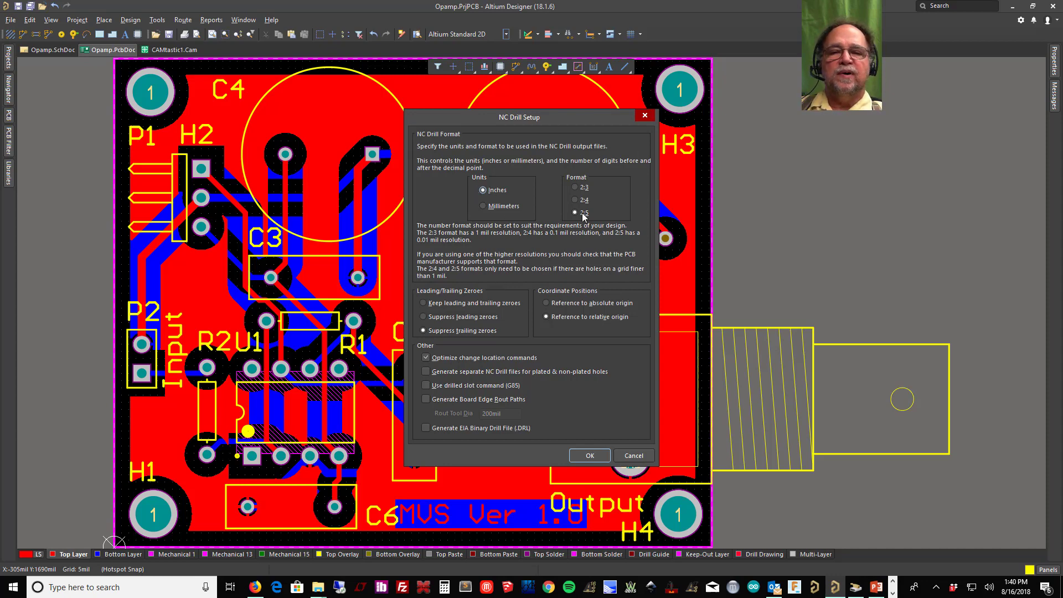
left_click(581, 459)
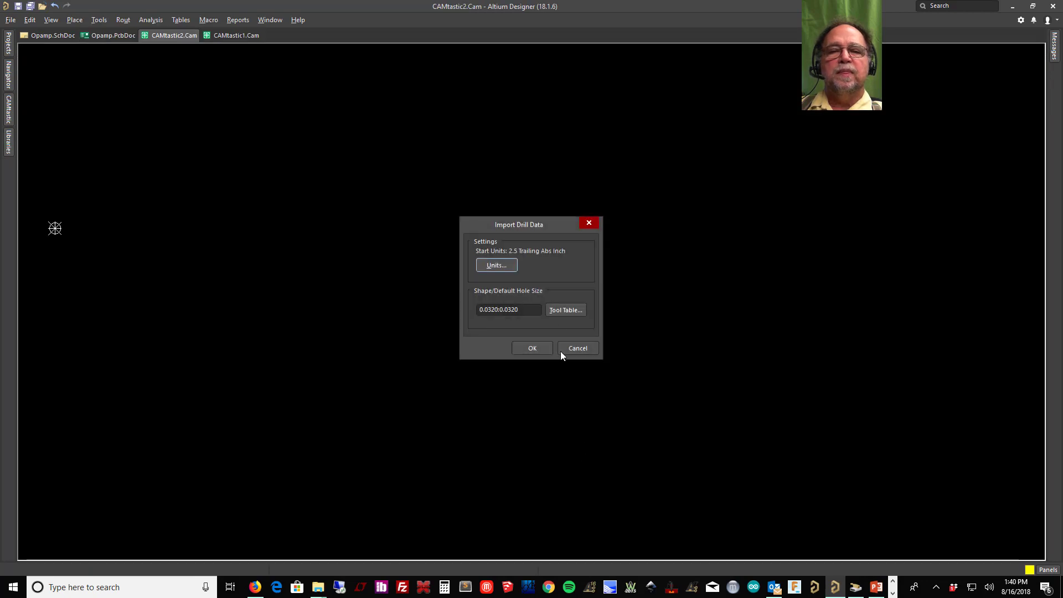
left_click(533, 348)
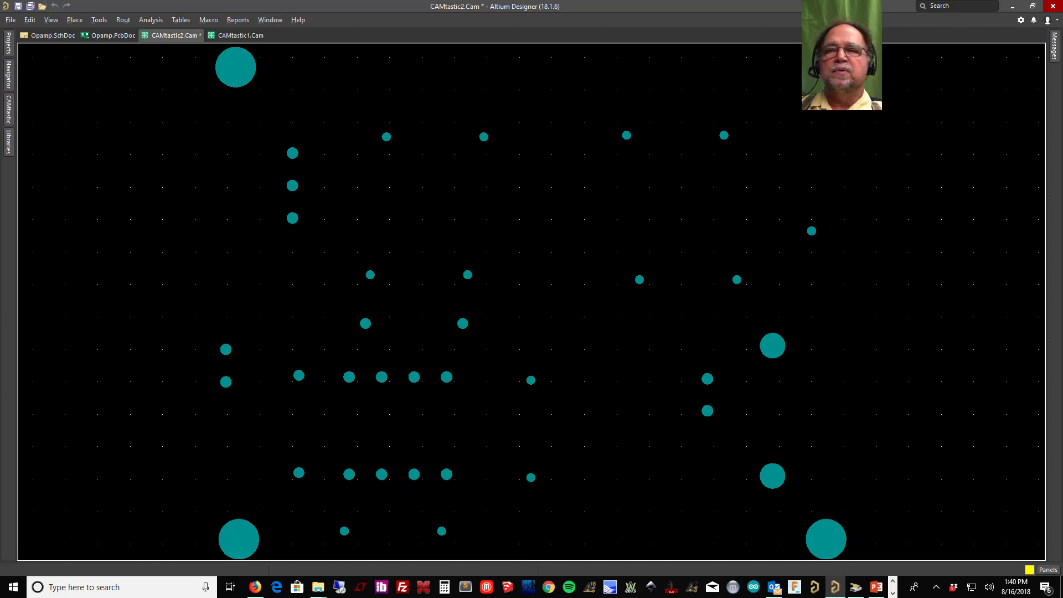
Step: Save the CAMtastic2.Cam drill view in the Opamp folder
right_click(170, 36)
left_click(202, 99)
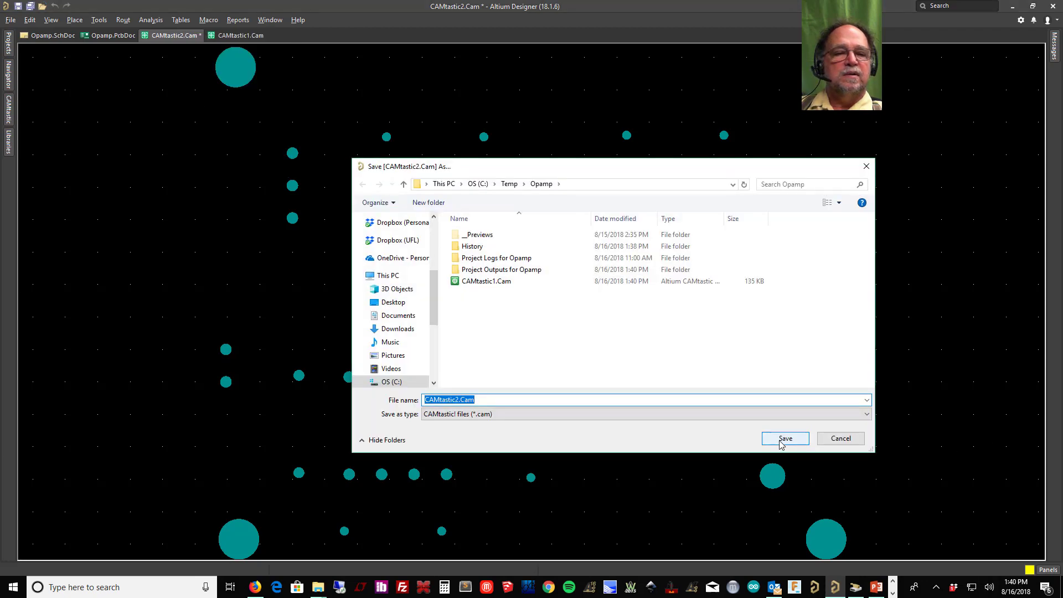
left_click(785, 439)
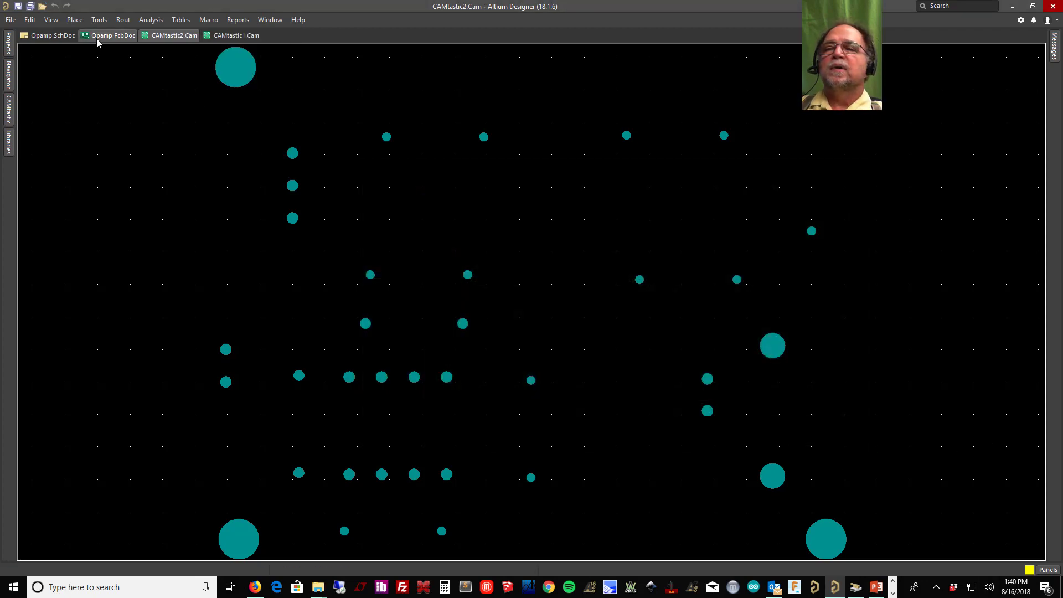
Step: Return to Opamp.PcbDoc and save all project documents
left_click(109, 36)
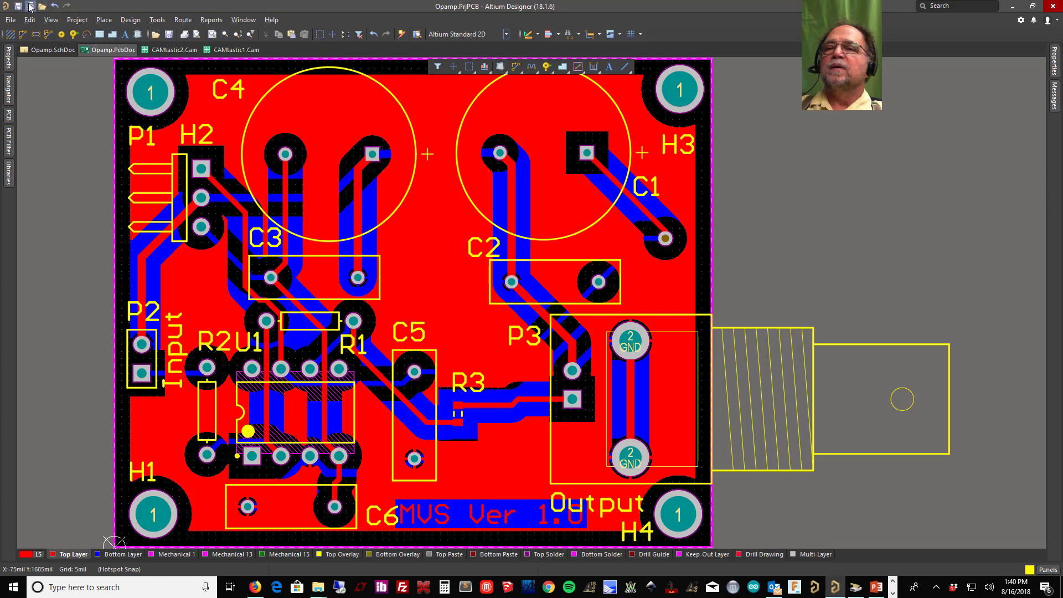
left_click(10, 19)
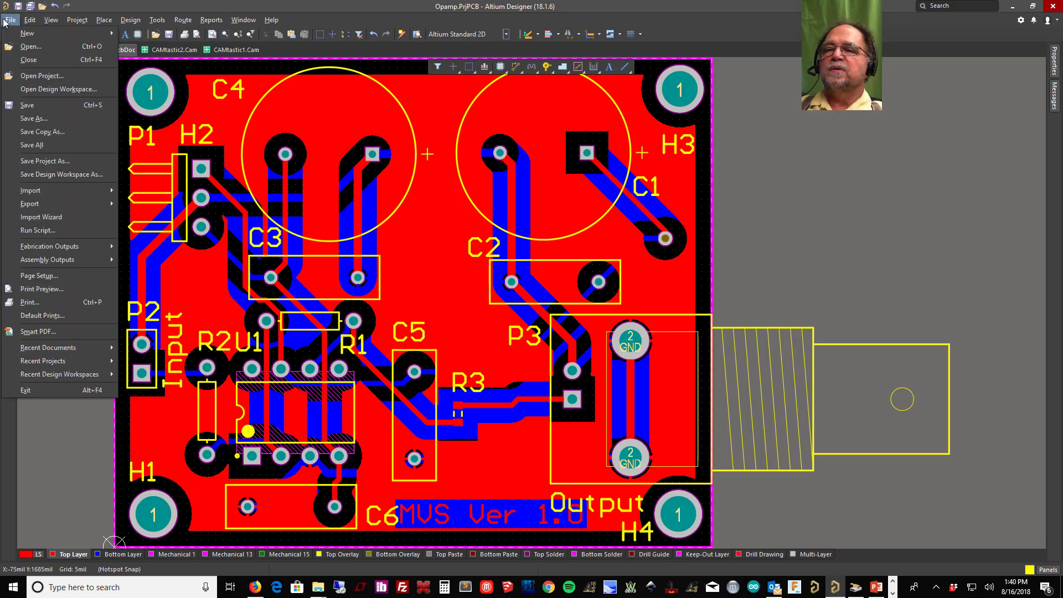
left_click(44, 145)
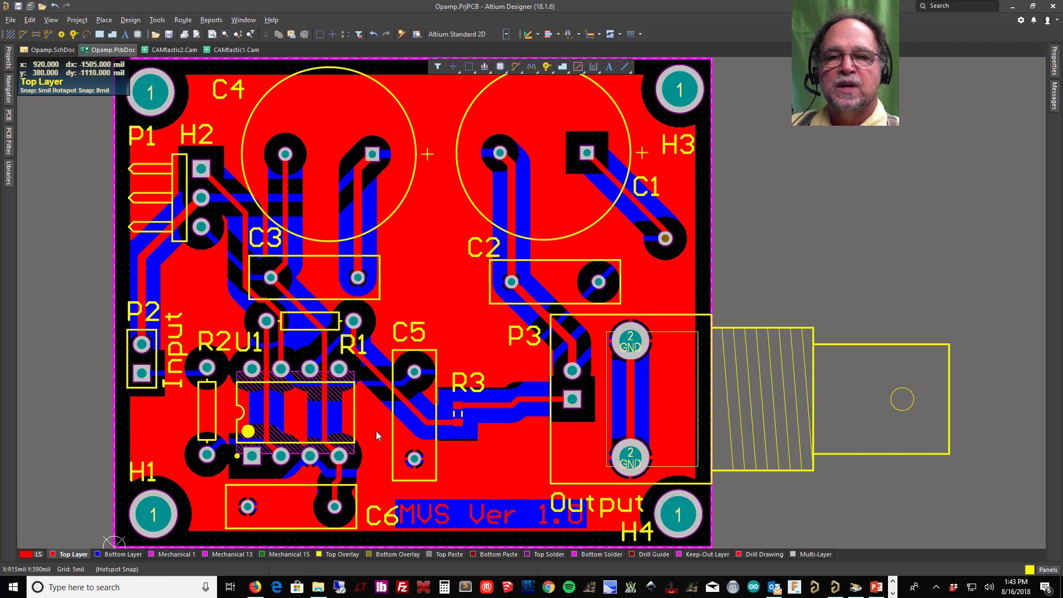
Step: Open the Project Outputs for Opamp folder in Explorer to list its 20 output files
left_click(318, 588)
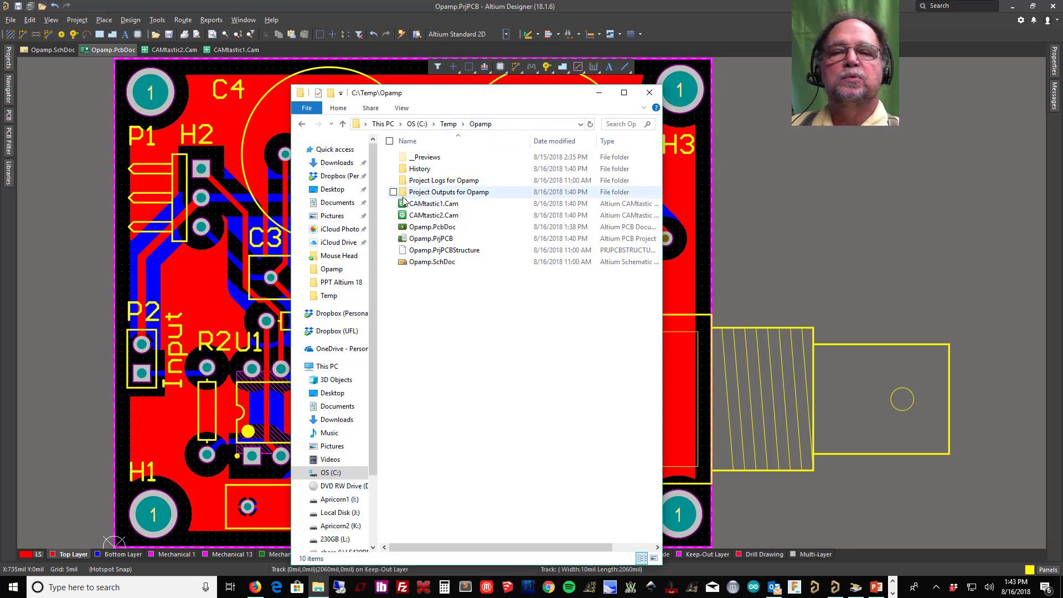
mouse_move(404, 200)
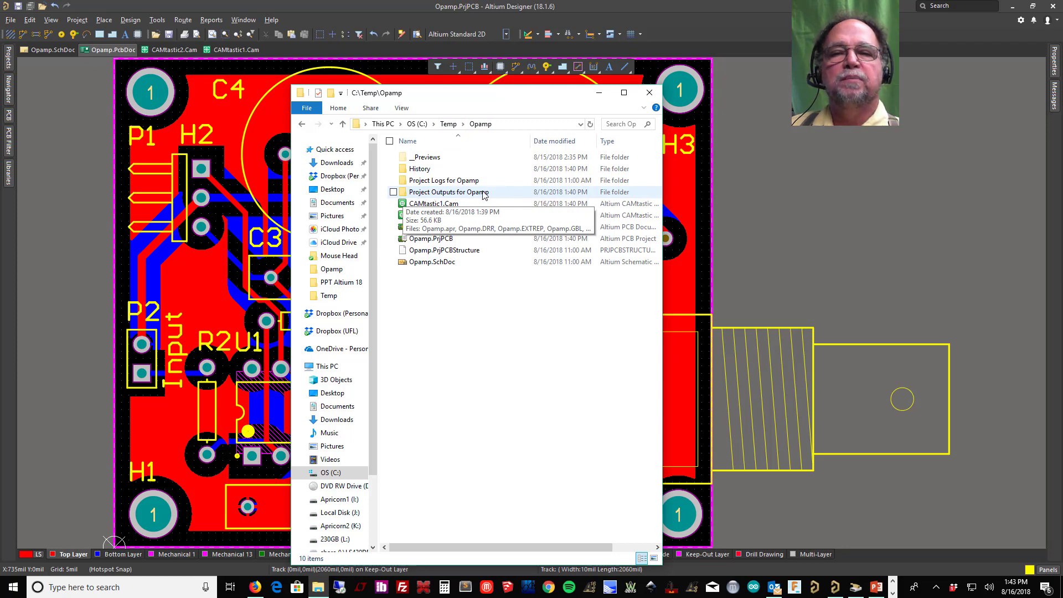
left_click(402, 192)
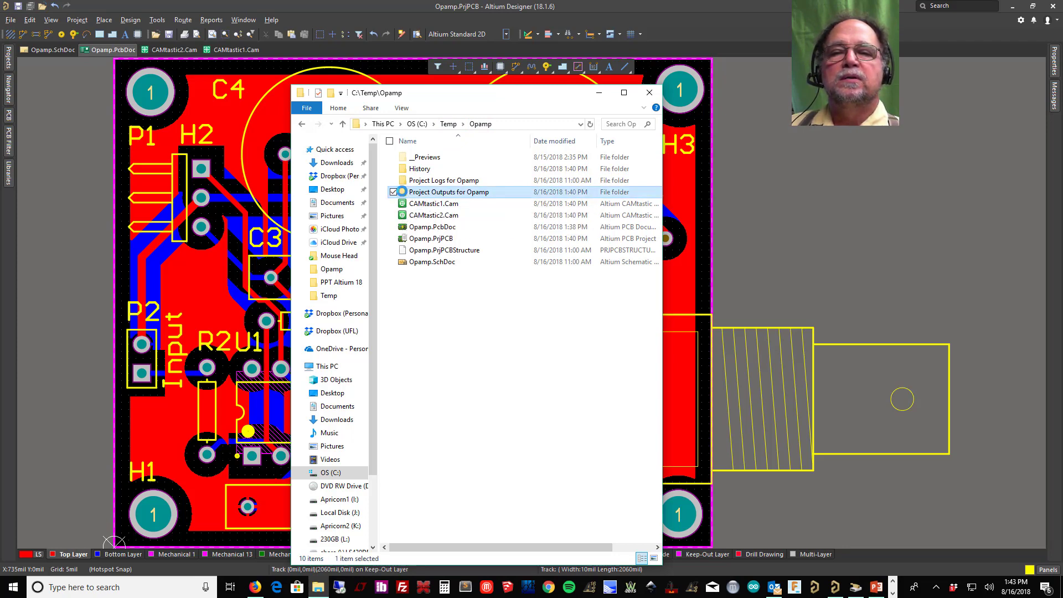
double_click(402, 192)
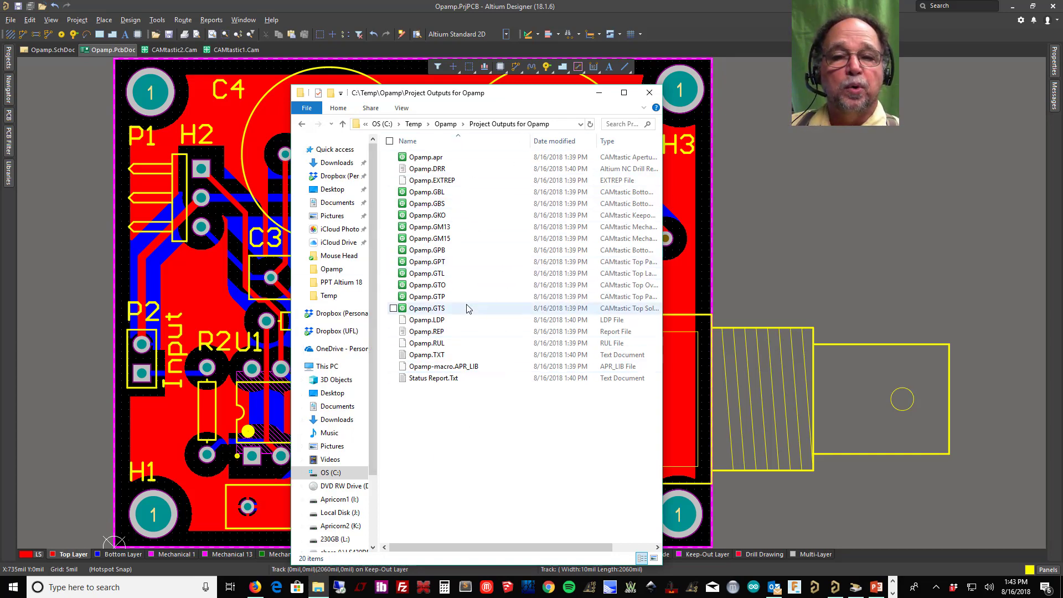
mouse_move(467, 308)
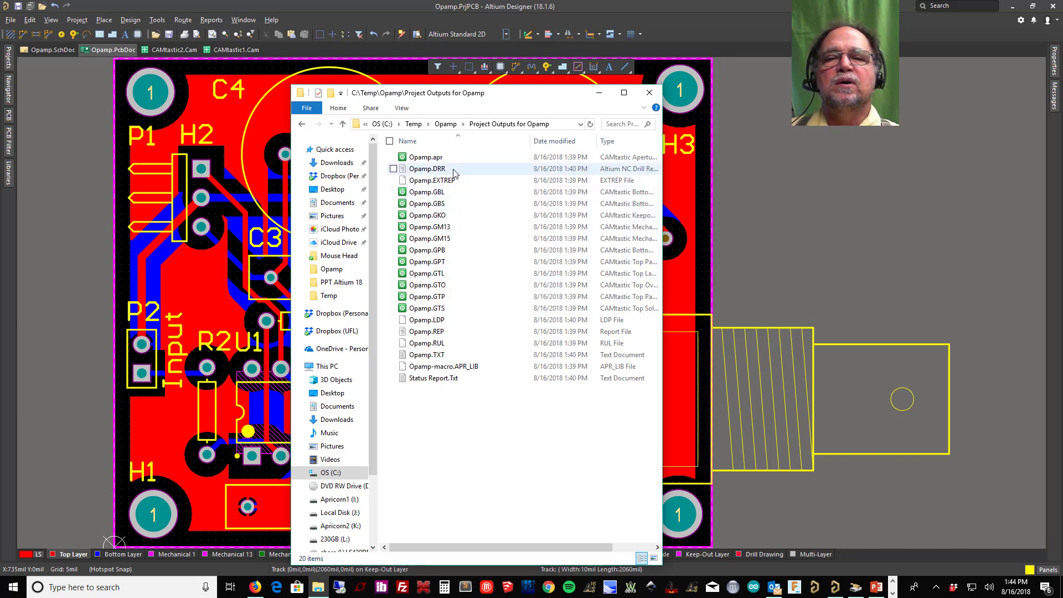
double_click(427, 358)
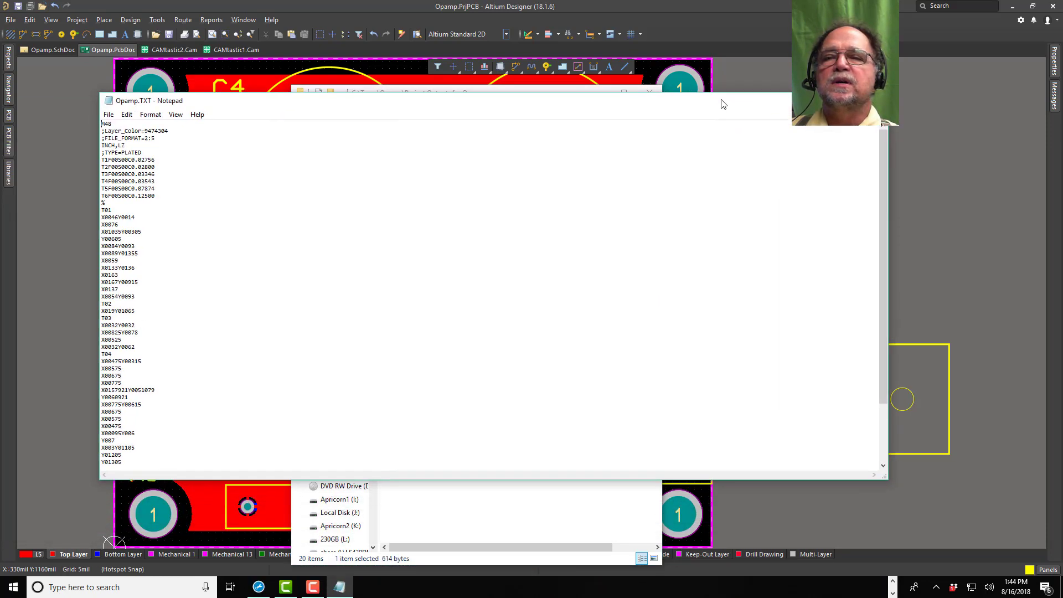
left_click_drag(728, 60, 736, 23)
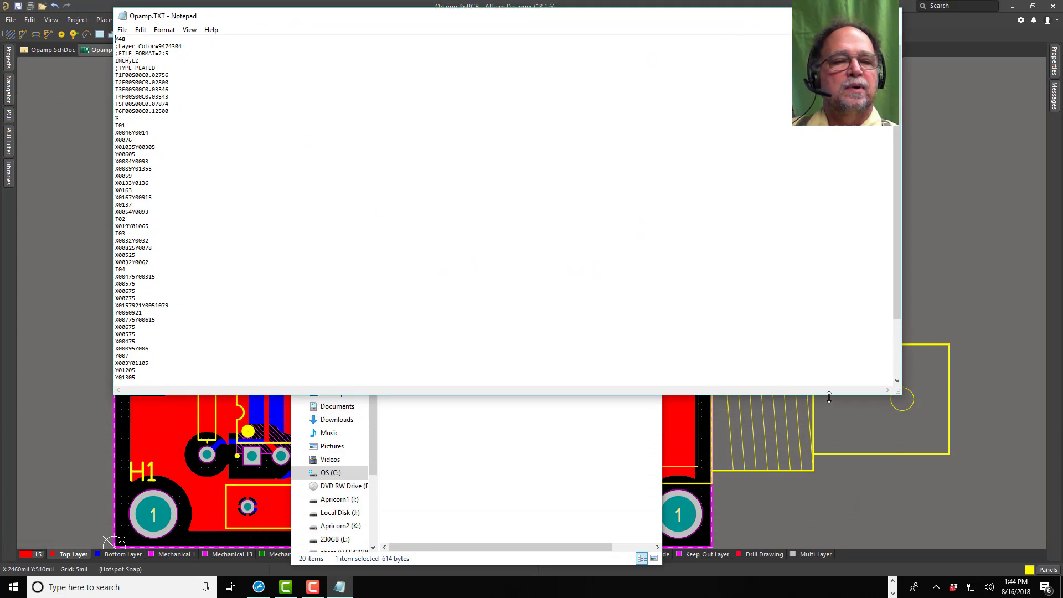
left_click_drag(829, 397, 829, 520)
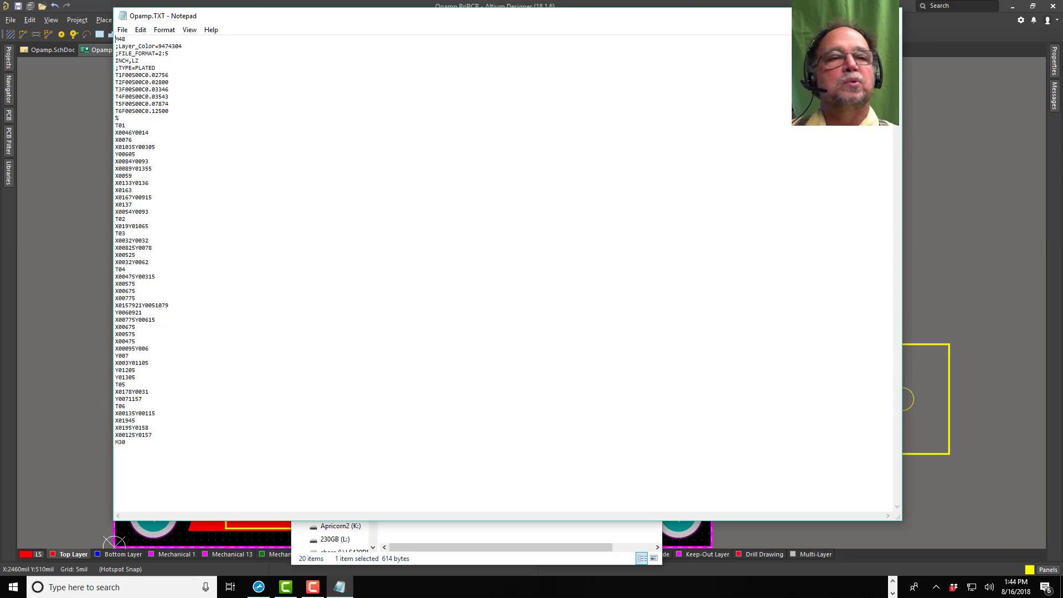
key("alt+F4")
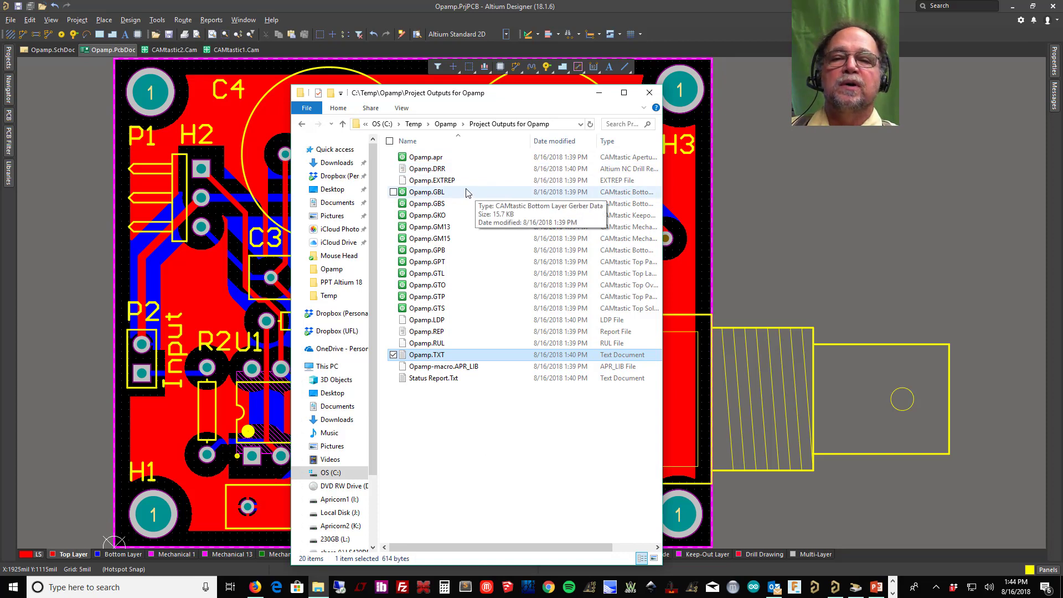
Step: Multi-select Opamp.GBL, Opamp.GKO, Opamp.GTL and Opamp.TXT in the outputs folder
left_click(438, 192, "ctrl")
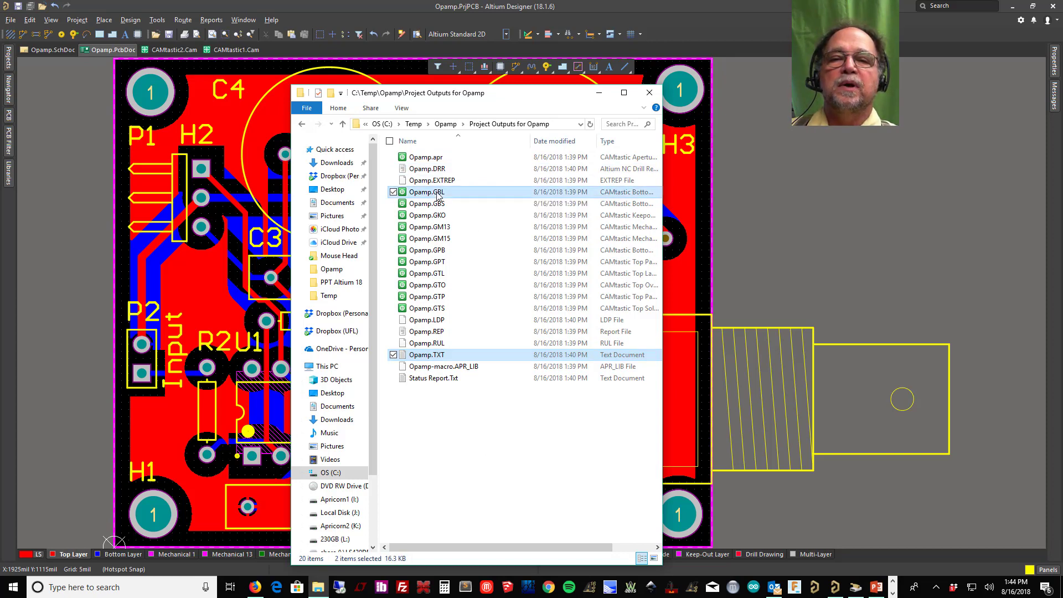
left_click(450, 218, "ctrl")
left_click(451, 274, "ctrl")
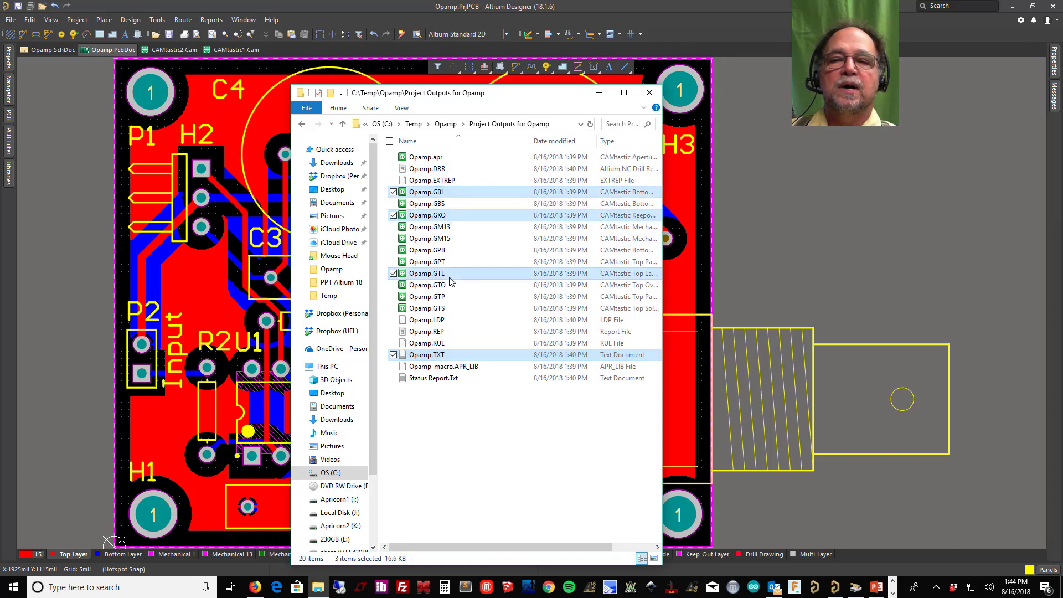
left_click(453, 358, "ctrl")
left_click(451, 355, "ctrl")
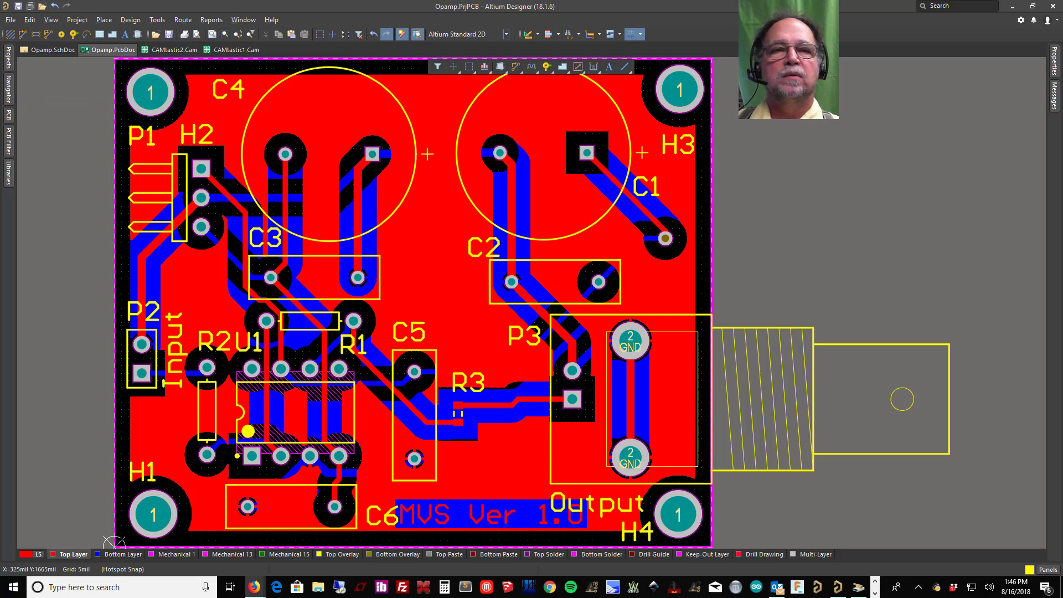
Step: Maximize Firefox and sign in to the Design Lab with the saved e-mail and account password
key("alt+Tab")
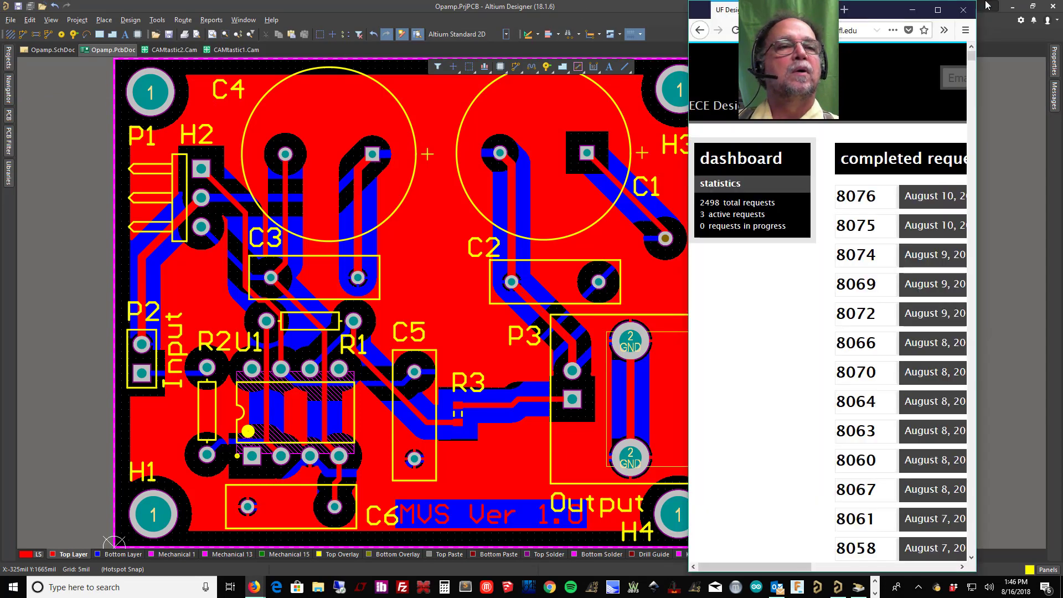
left_click(937, 9)
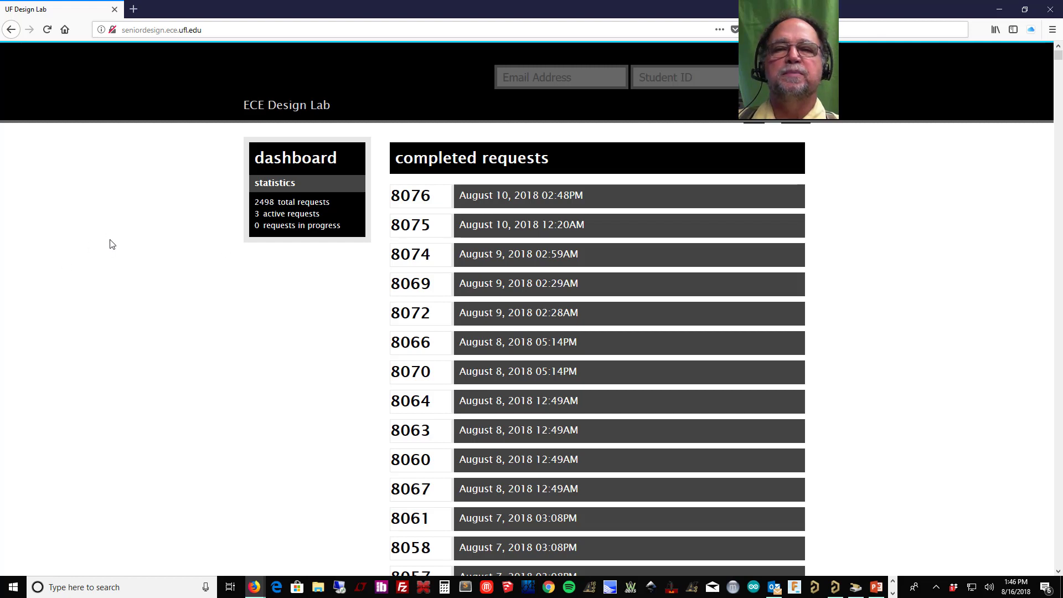
left_click(605, 79)
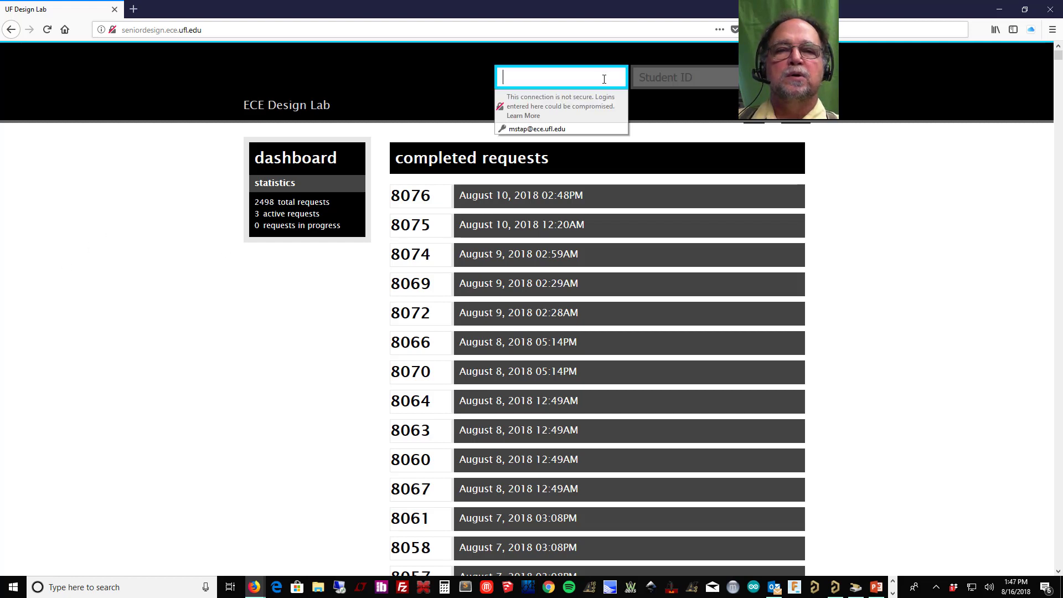
left_click(551, 131)
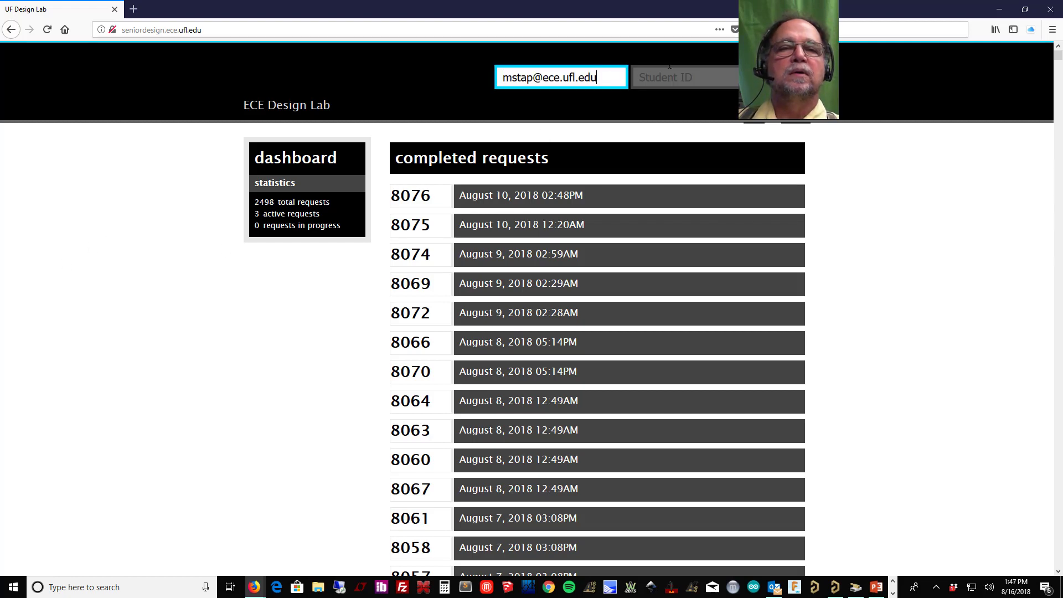
left_click(702, 79)
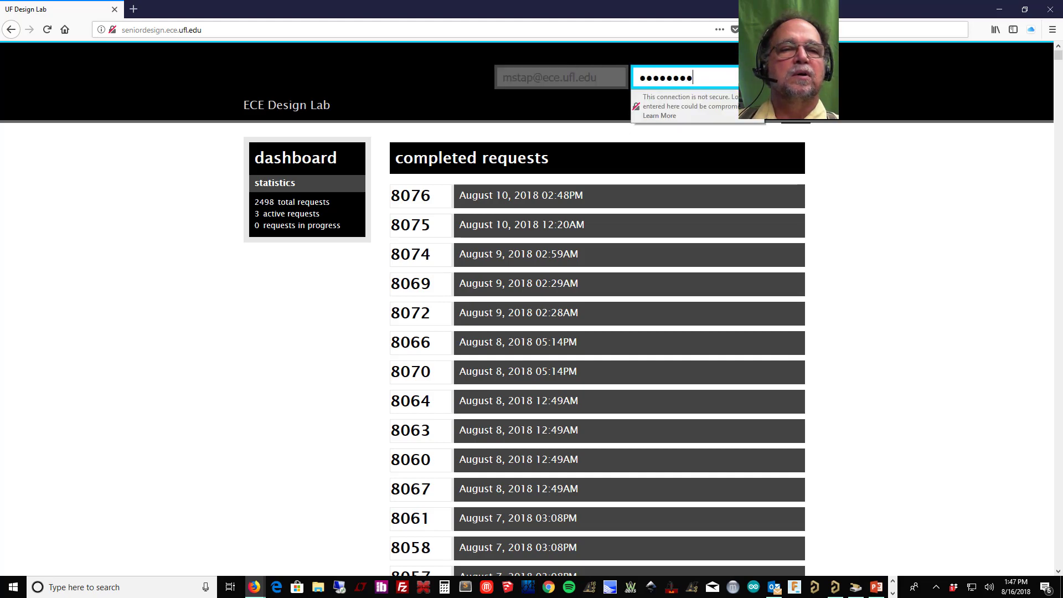
key("Return")
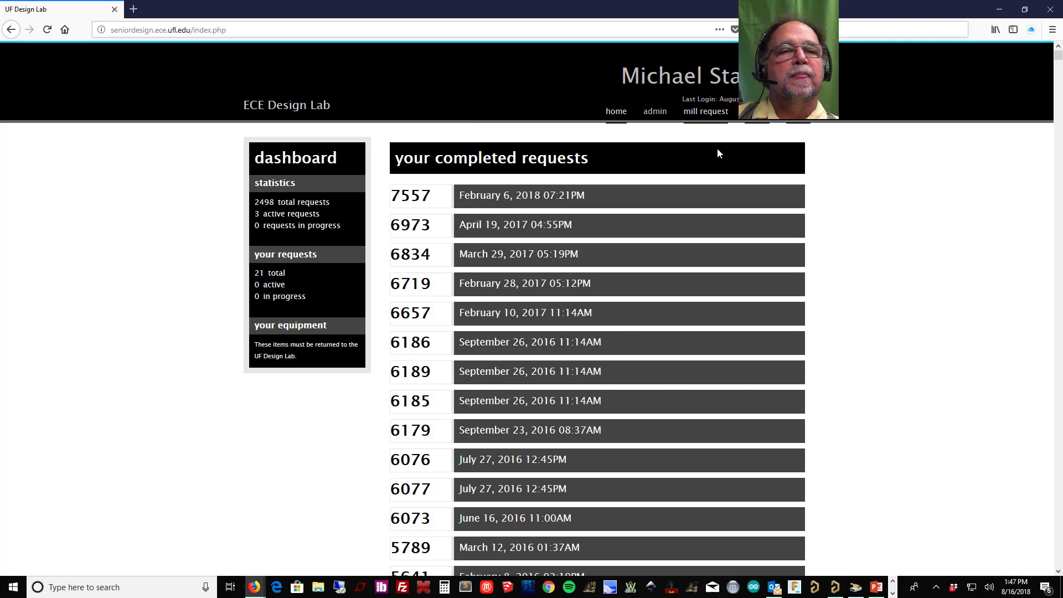
Step: Open the mill request form, enter the board quantity, and attach Opamp.GTL as Top Copper
left_click(706, 113)
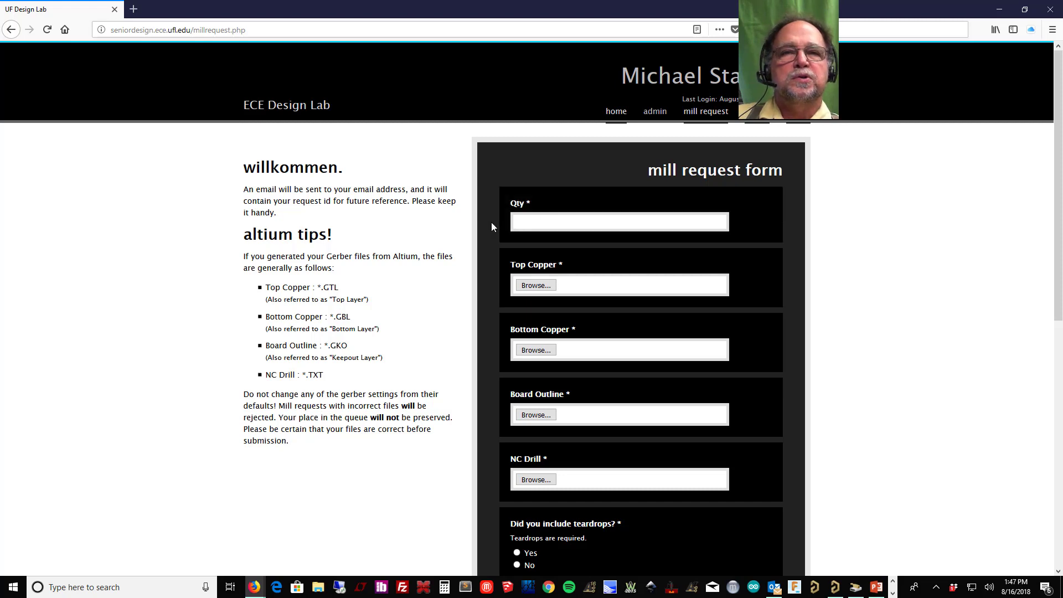
left_click(558, 218)
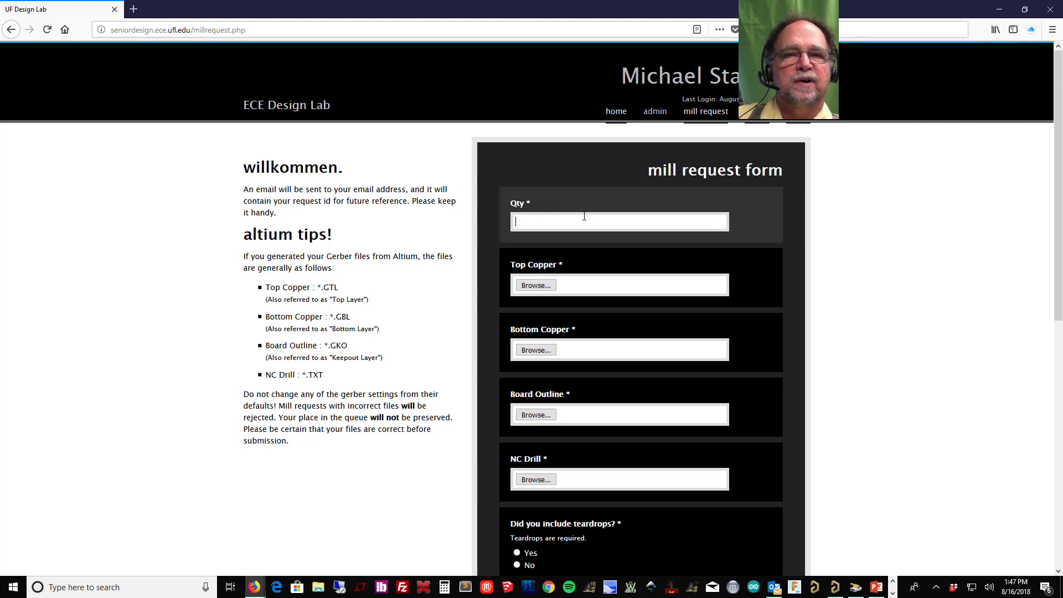
type("9999")
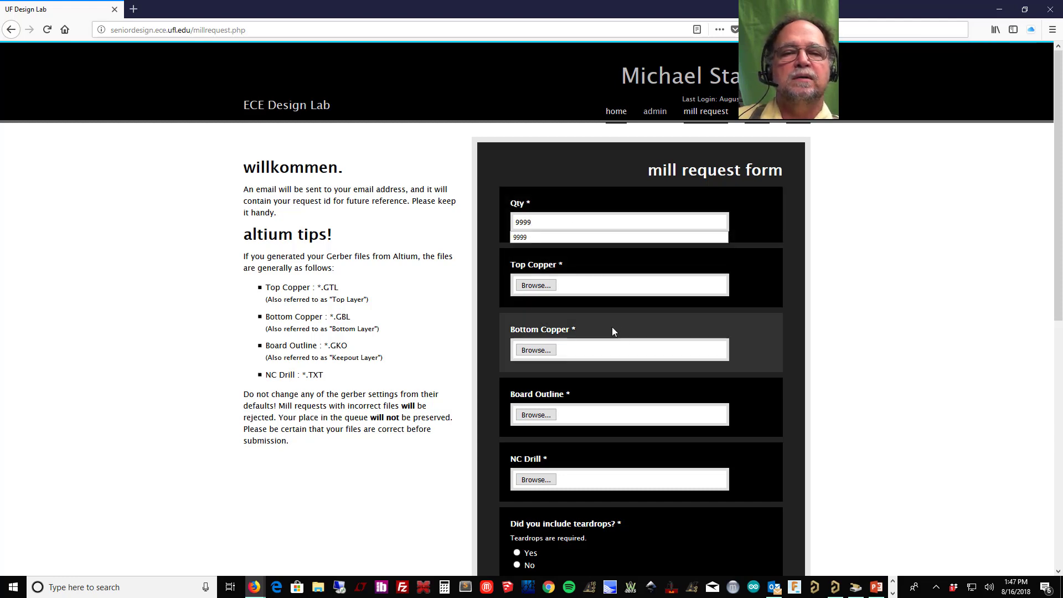
left_click(536, 285)
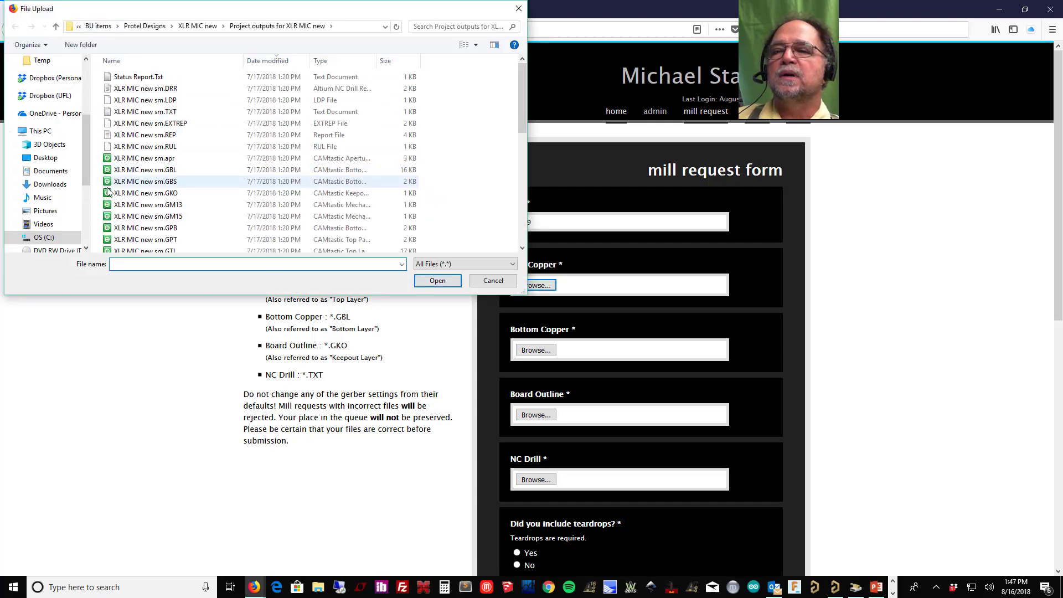
left_click(44, 237)
scroll(109, 218, "down", 10)
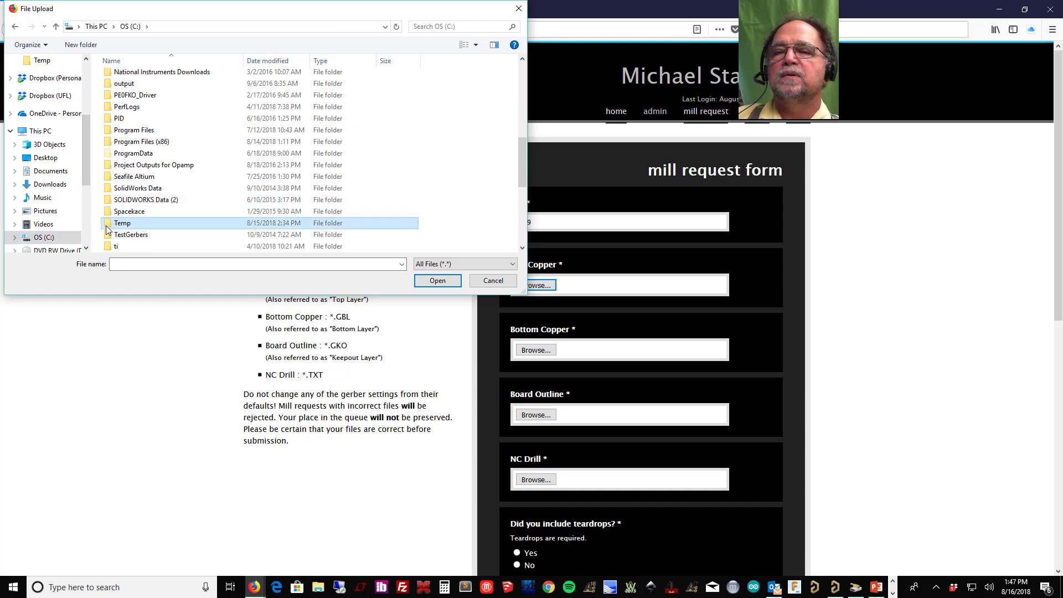
double_click(123, 223)
scroll(144, 199, "down", 5)
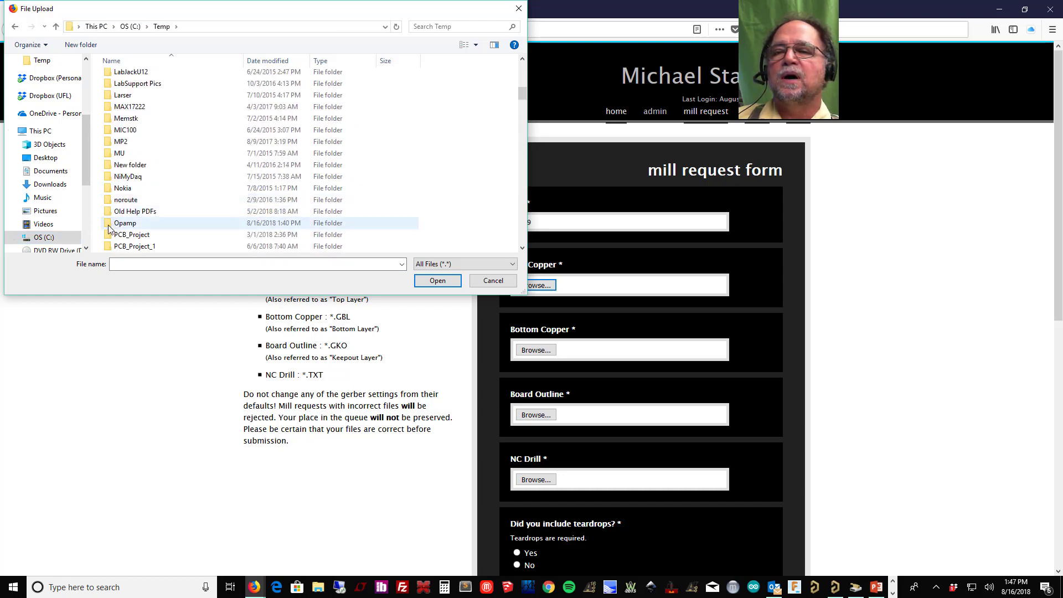
double_click(124, 223)
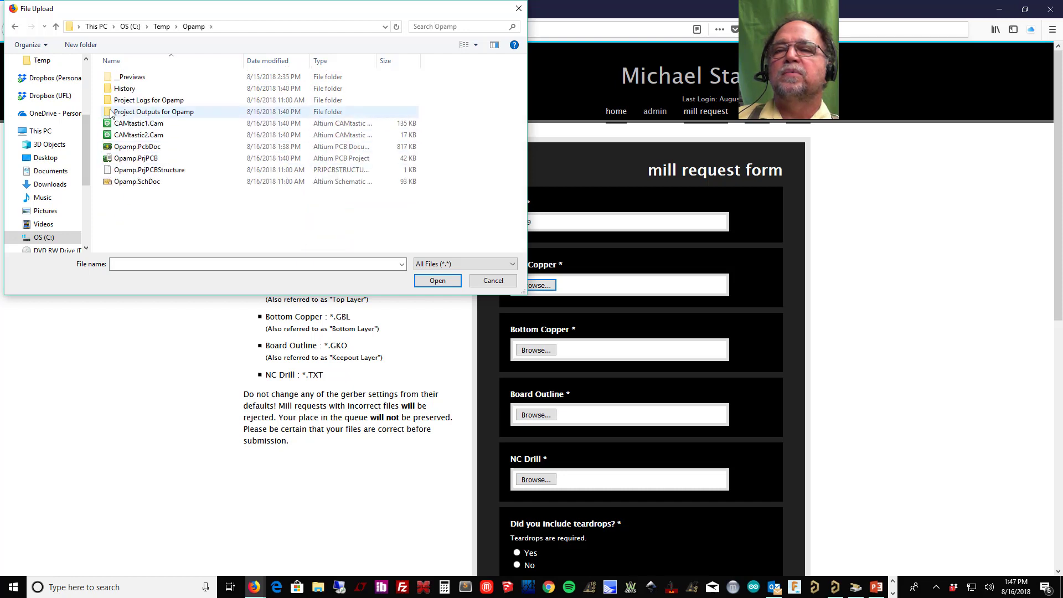
double_click(110, 113)
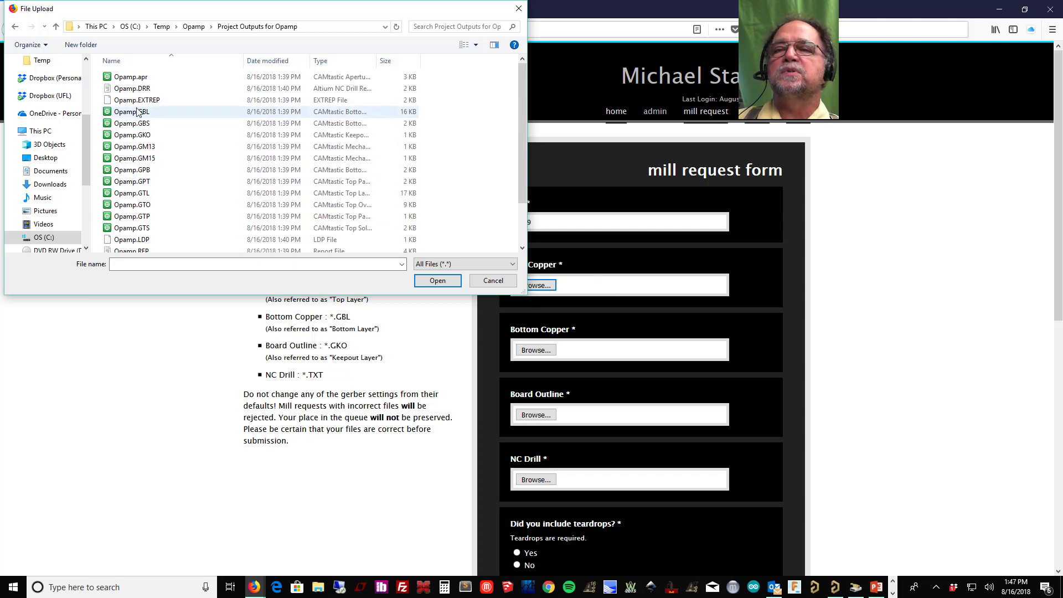
left_click(128, 194)
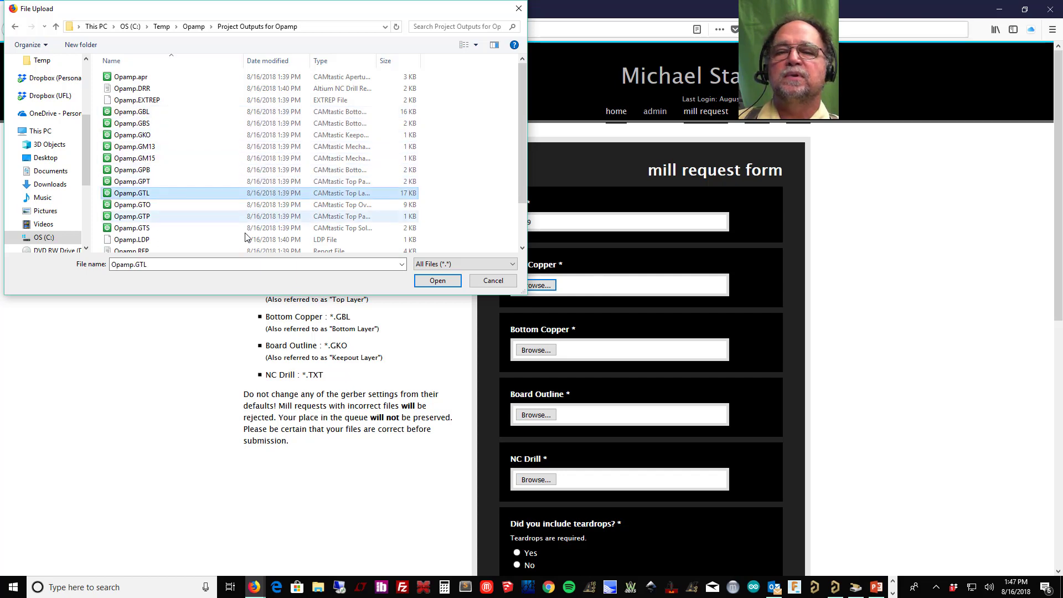
left_click(436, 281)
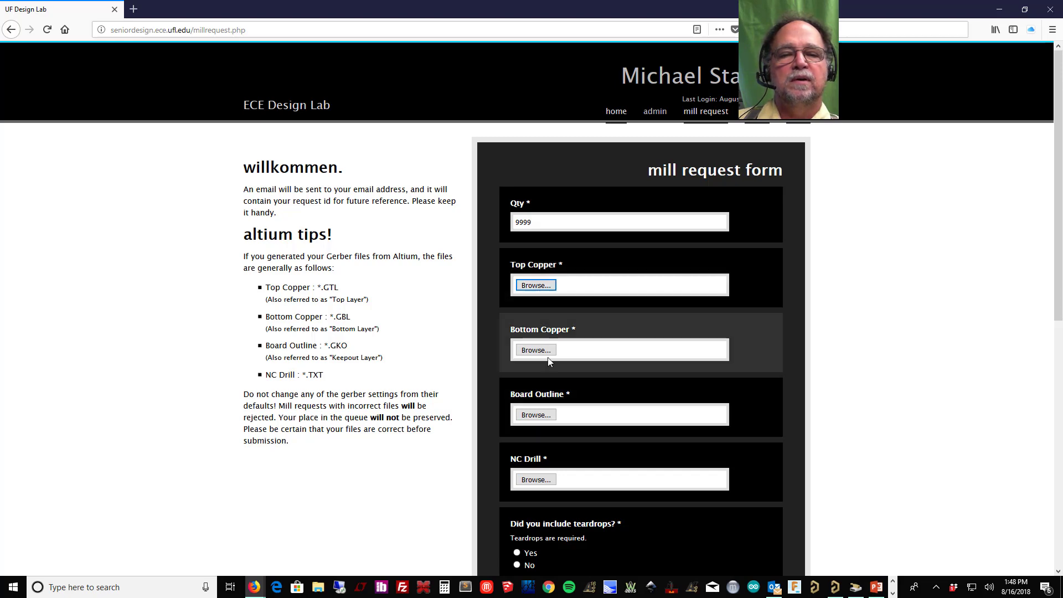
Step: Attach Opamp.GBL as Bottom Copper and Opamp.GKO as Board Outline
left_click(535, 350)
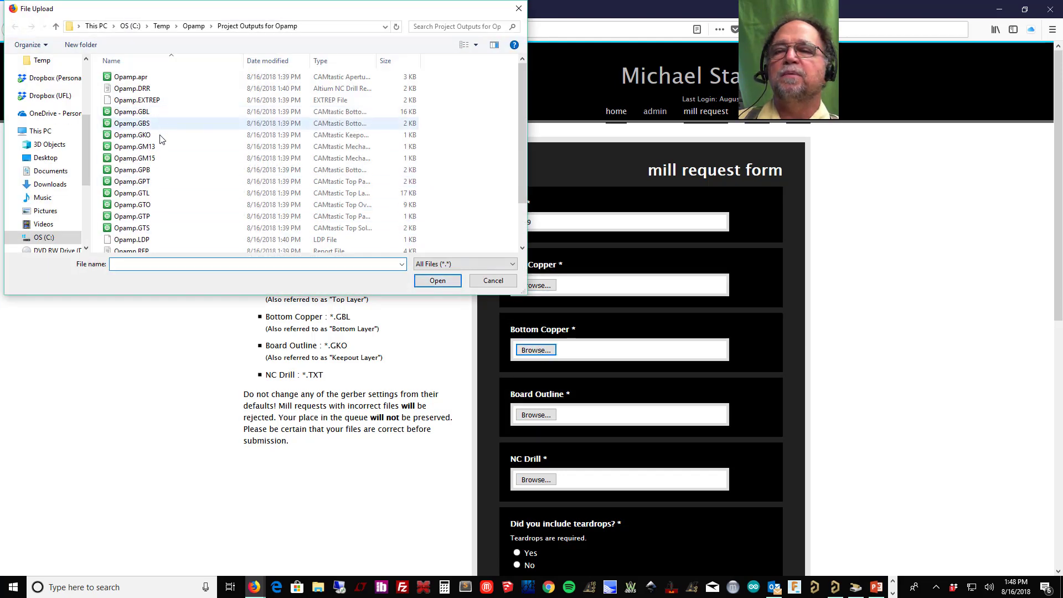
left_click(139, 112)
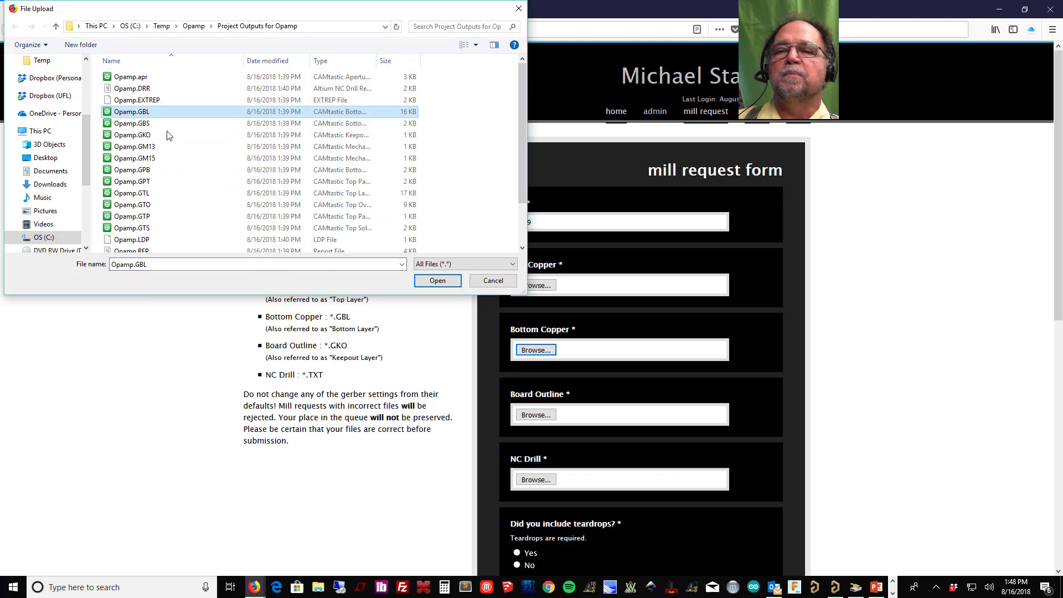
left_click(437, 281)
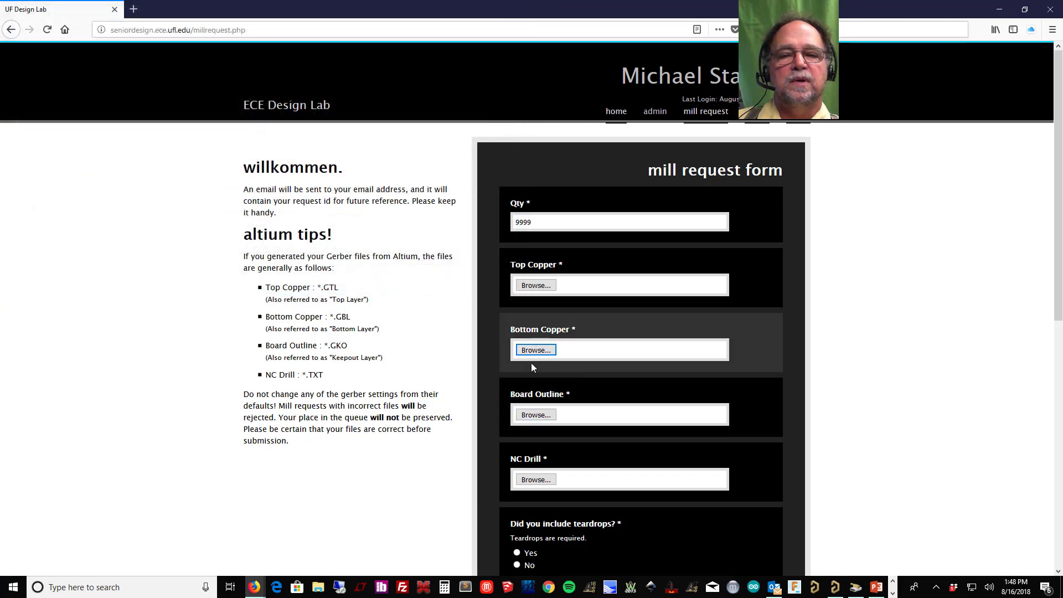
left_click(536, 417)
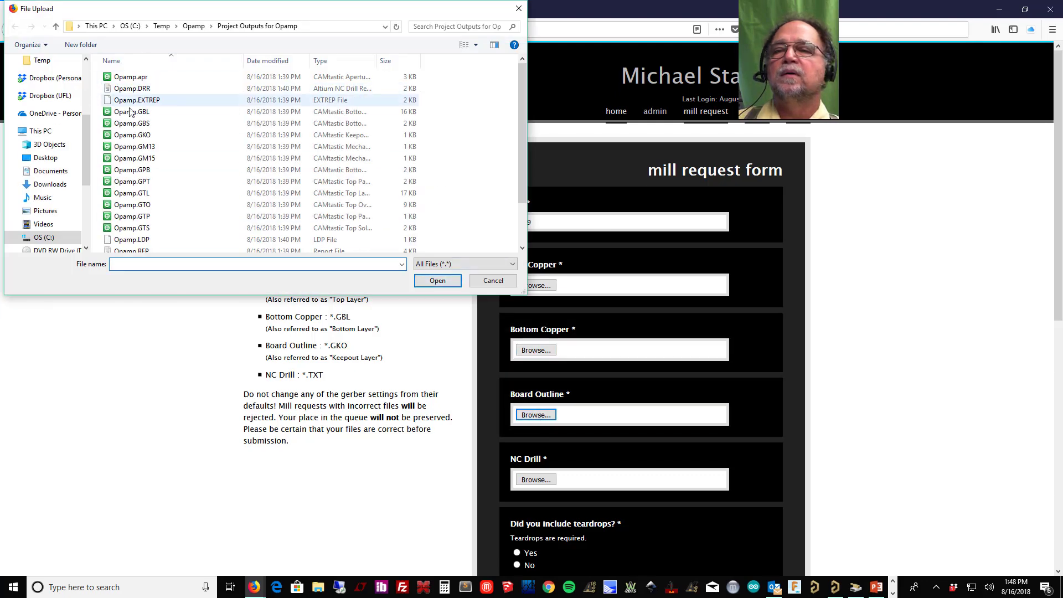
left_click(115, 139)
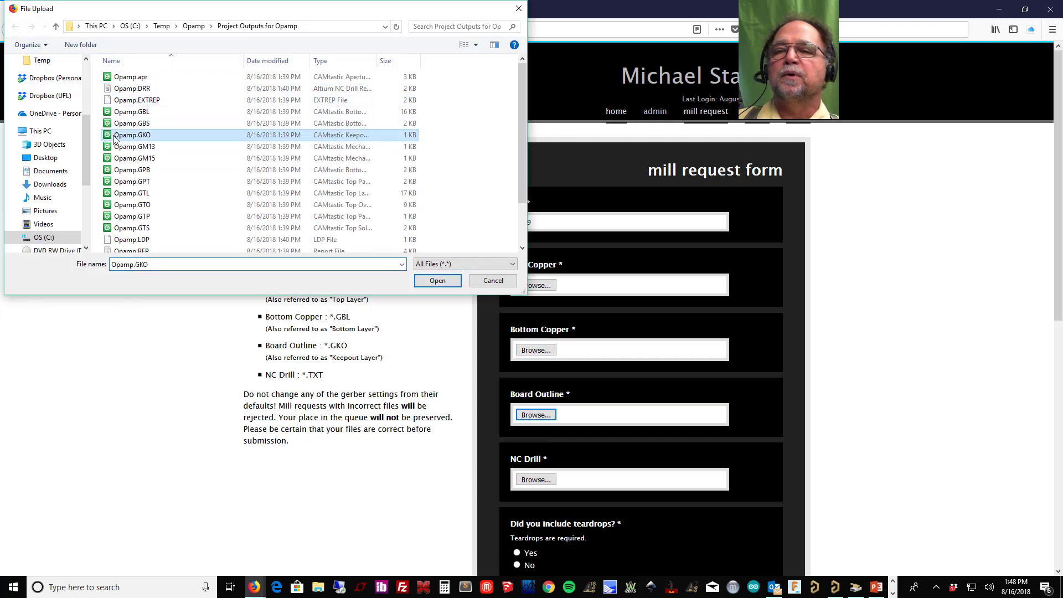
left_click(438, 280)
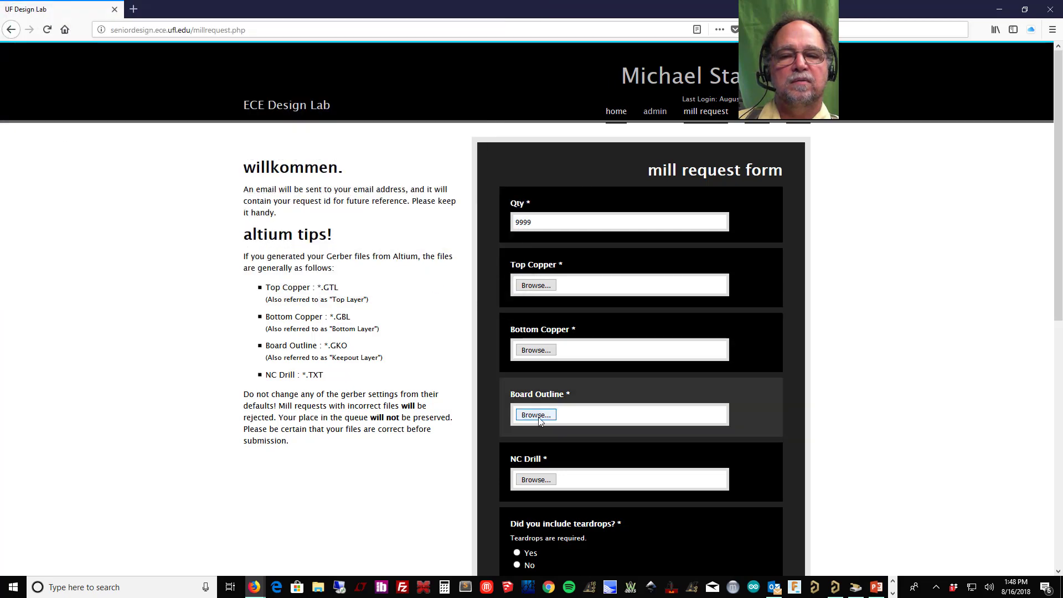
Step: Attach Opamp.TXT as the NC Drill file
left_click(535, 483)
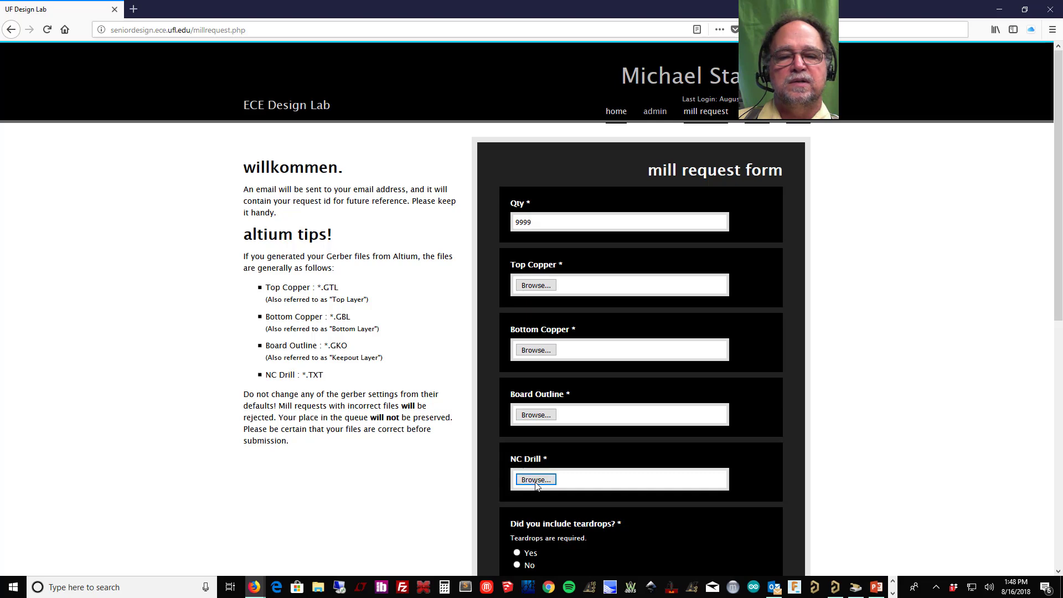
scroll(190, 177, "down", 3)
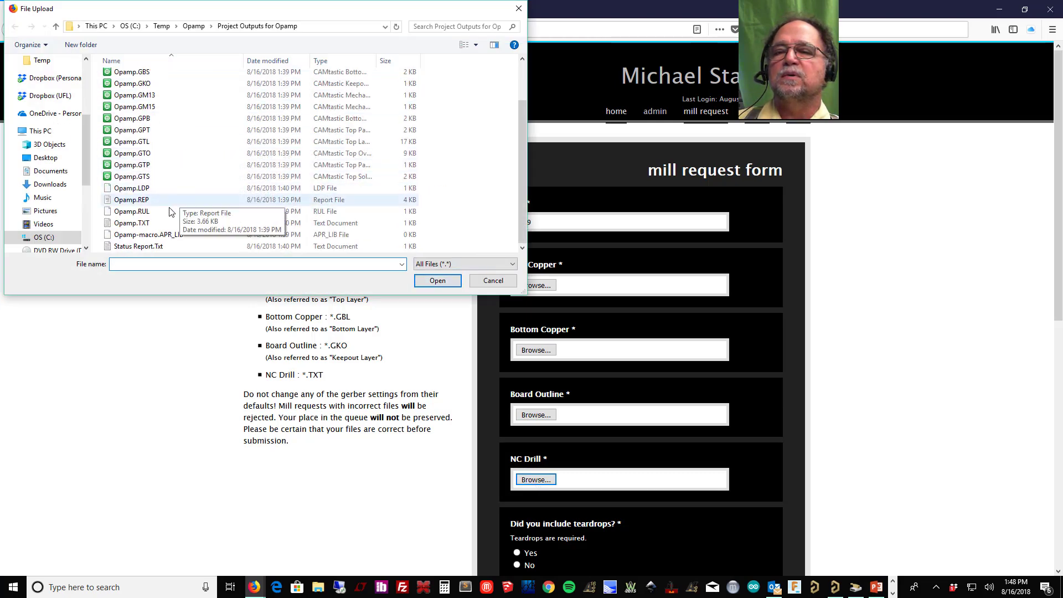
left_click(188, 223)
left_click(439, 280)
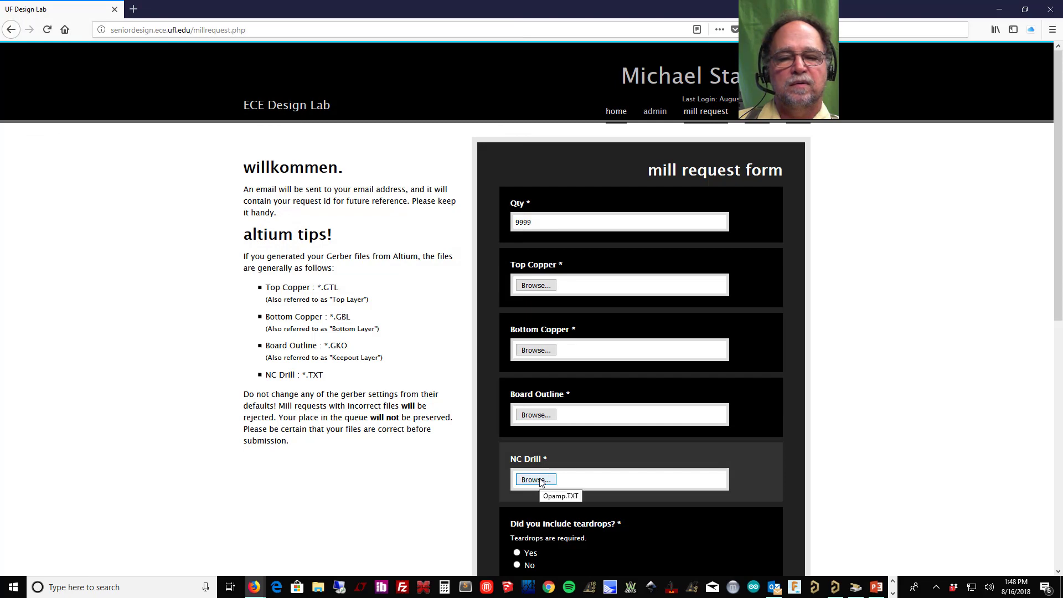
scroll(559, 460, "down", 5)
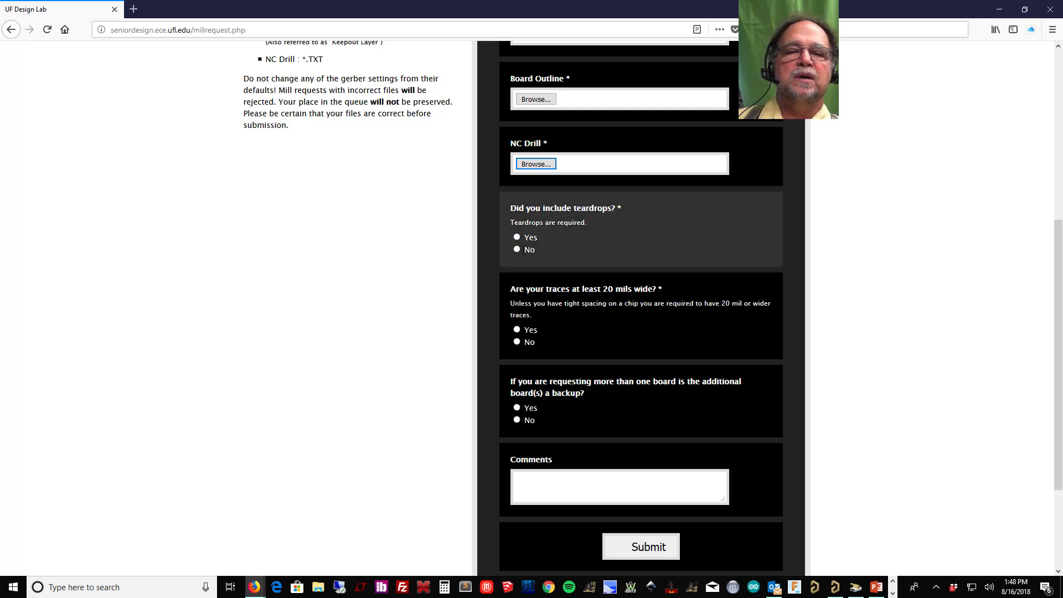
Step: Answer No to teardrops and Yes to 20-mil traces, comment 'Test files', and submit
left_click(518, 250)
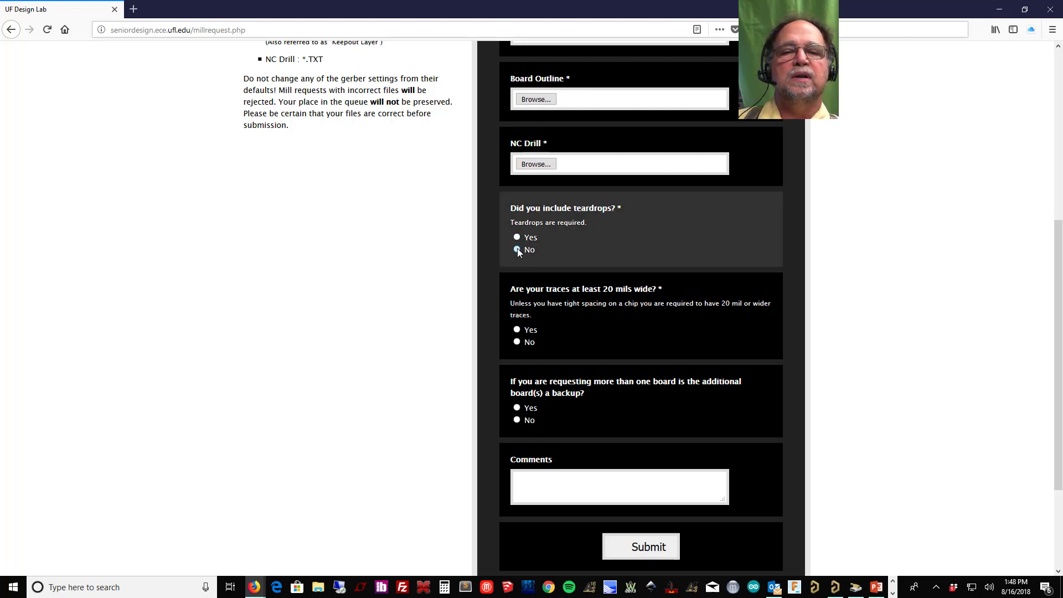
left_click(517, 330)
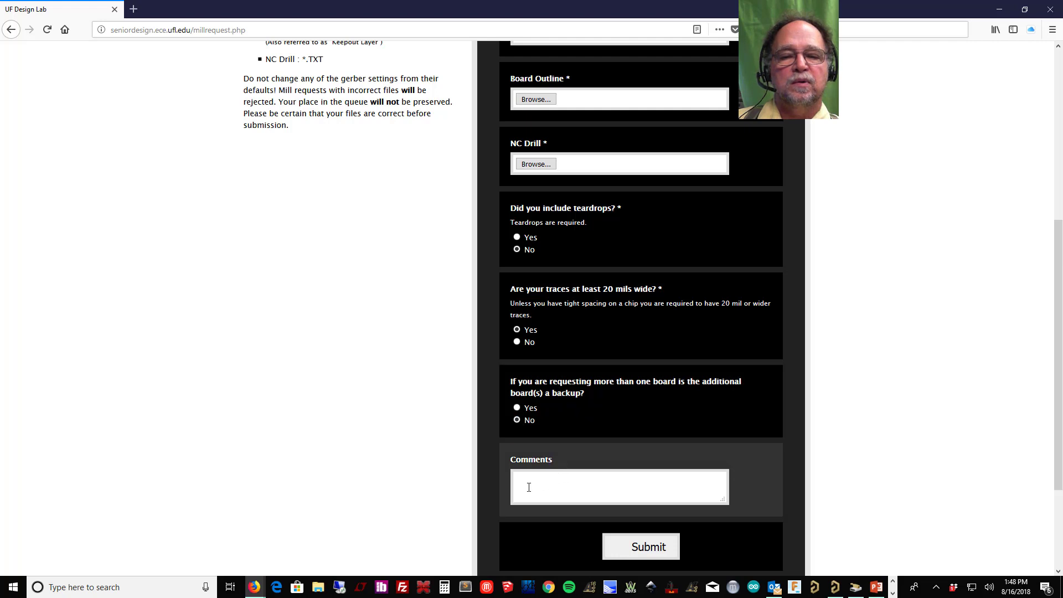
type("T")
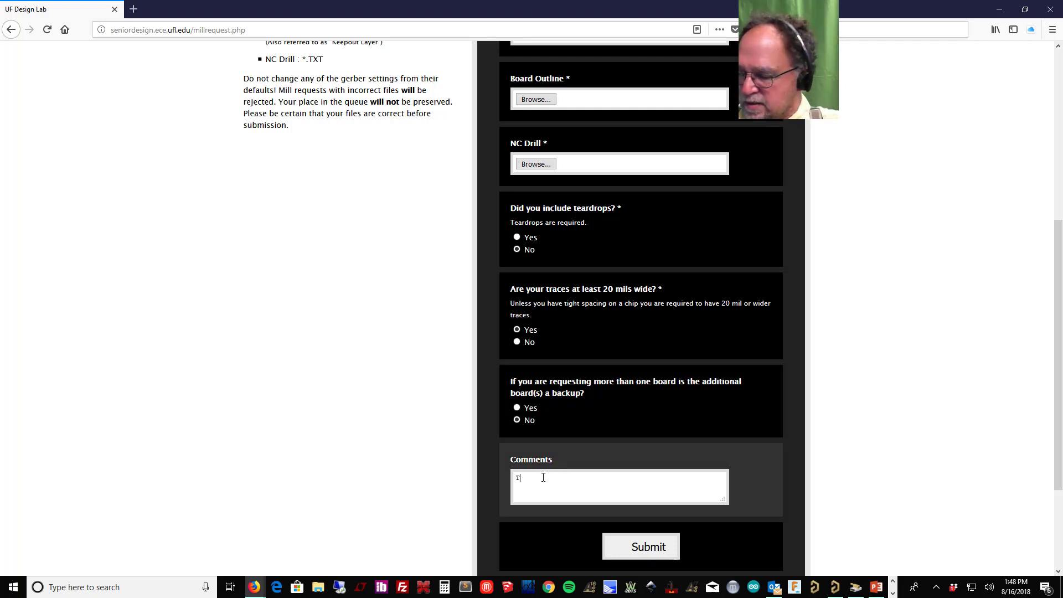
type("est fil")
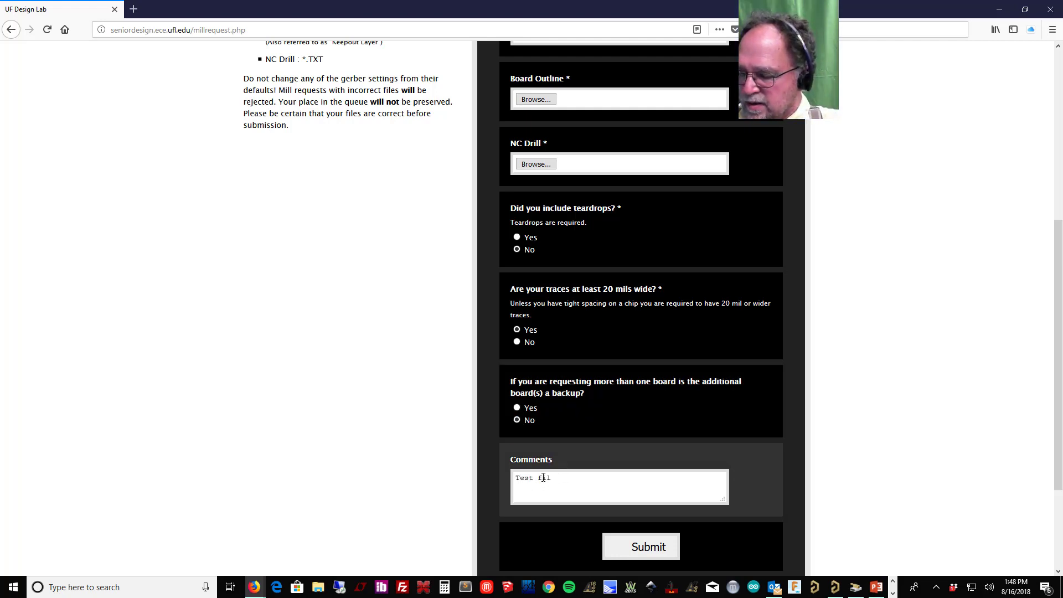
type("es")
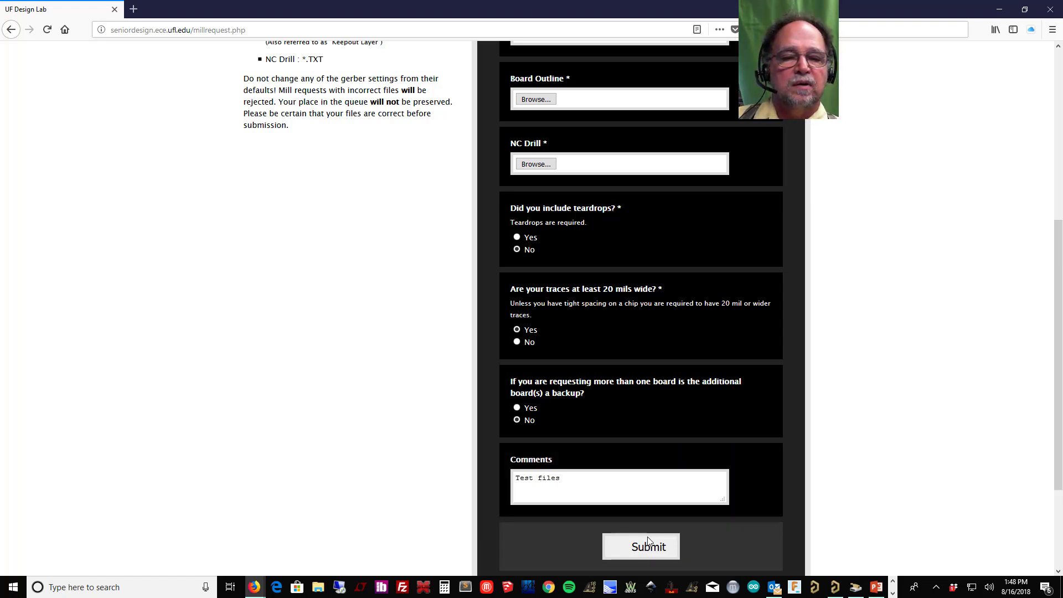
left_click(650, 546)
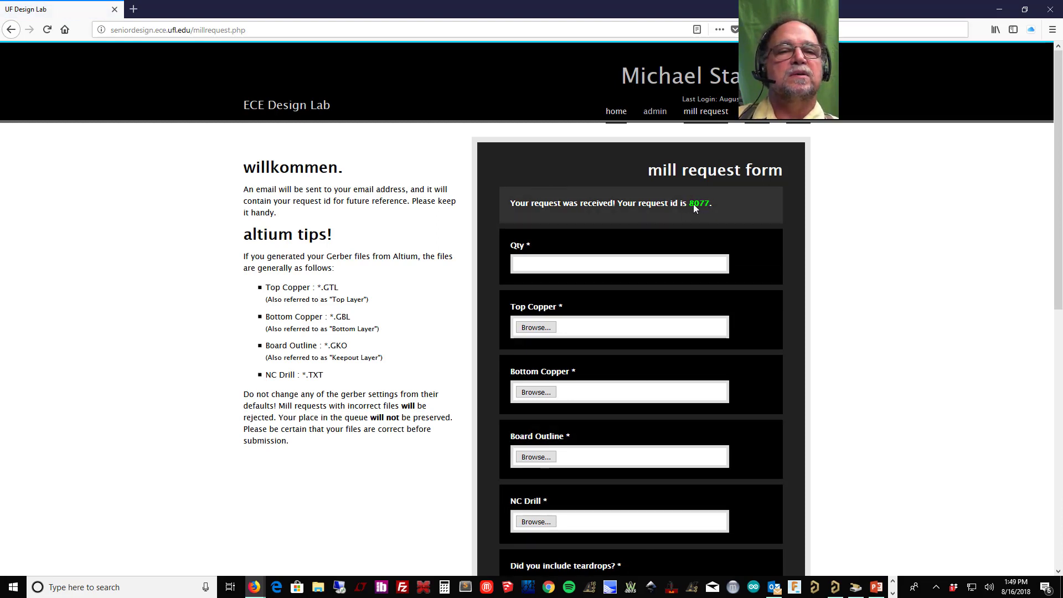
Step: Back in Altium, shelve both polygon pours on the op-amp board
left_click(1000, 9)
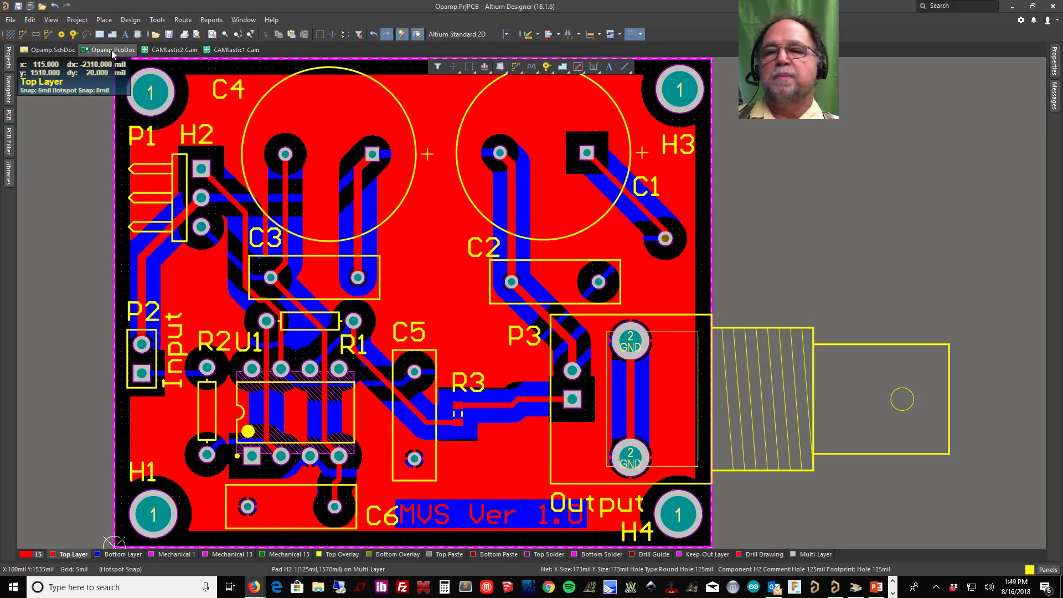
left_click(158, 20)
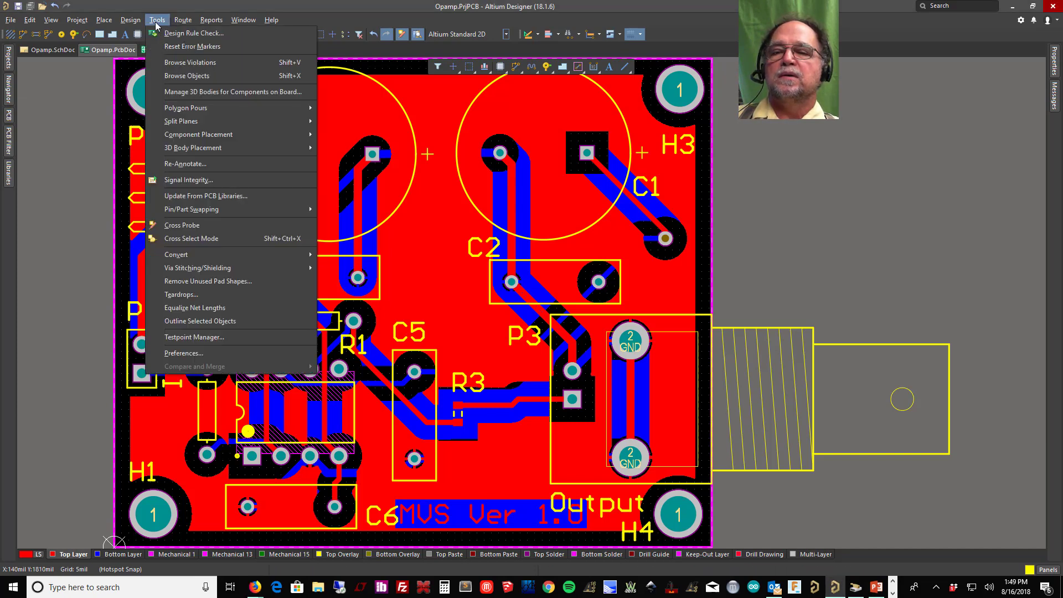
mouse_move(287, 107)
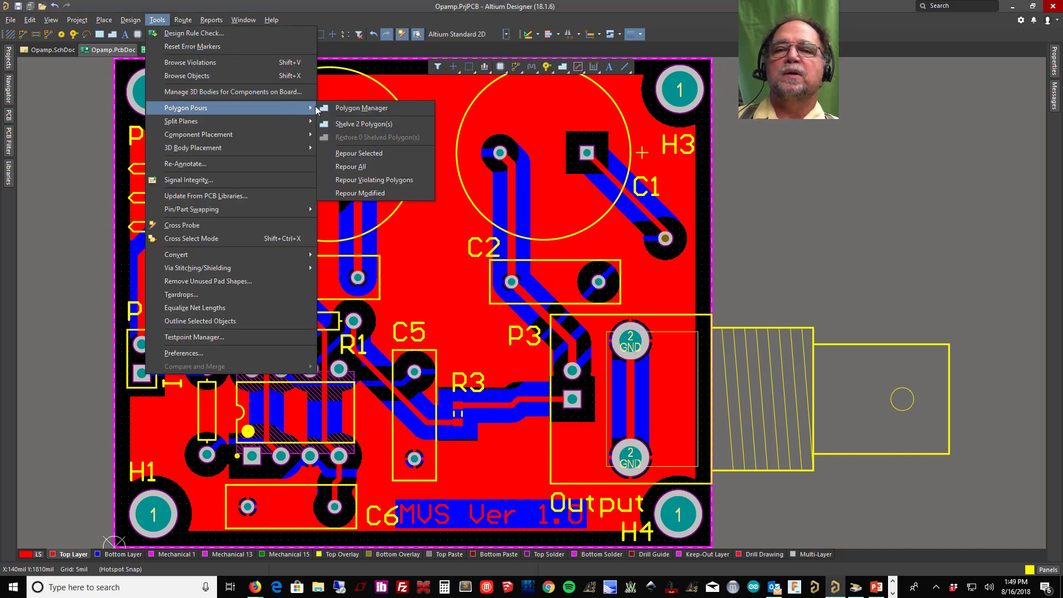
left_click(381, 124)
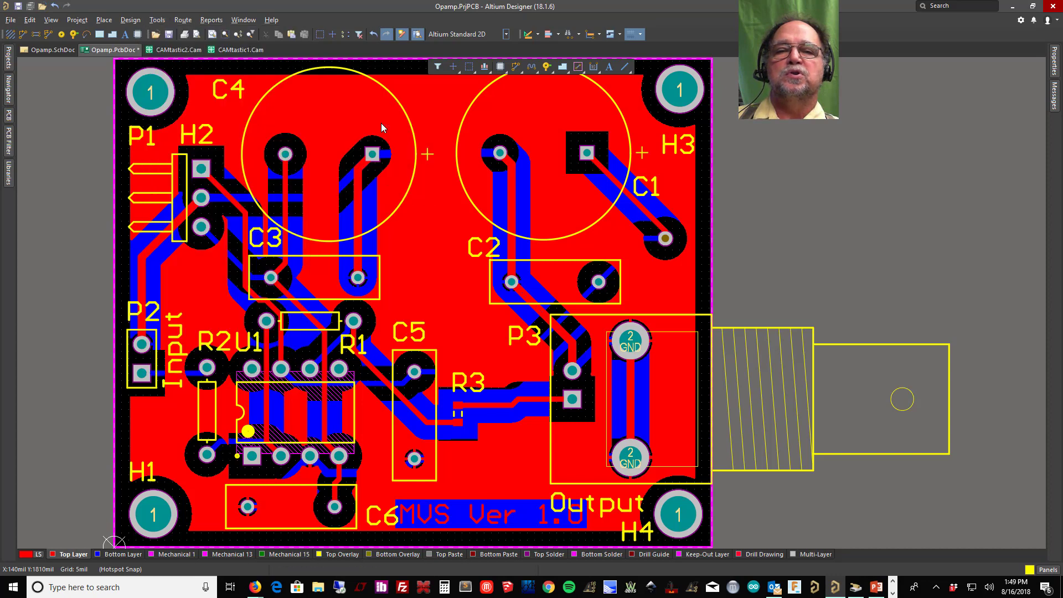
left_click(166, 19)
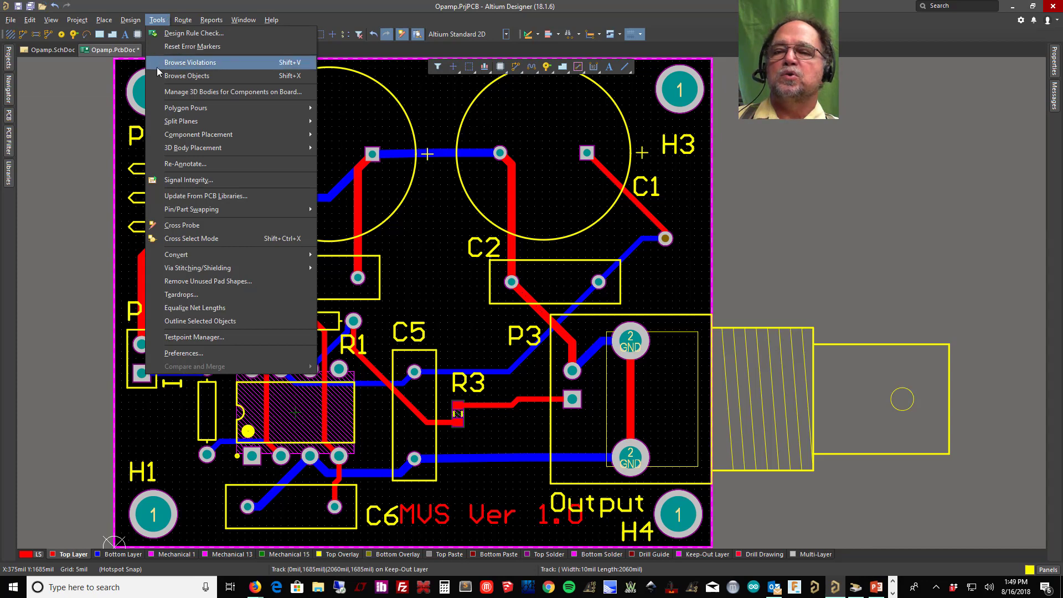
Step: Add curved teardrops to all pads, vias, tracks and T-junctions, then zoom in to inspect
left_click(180, 294)
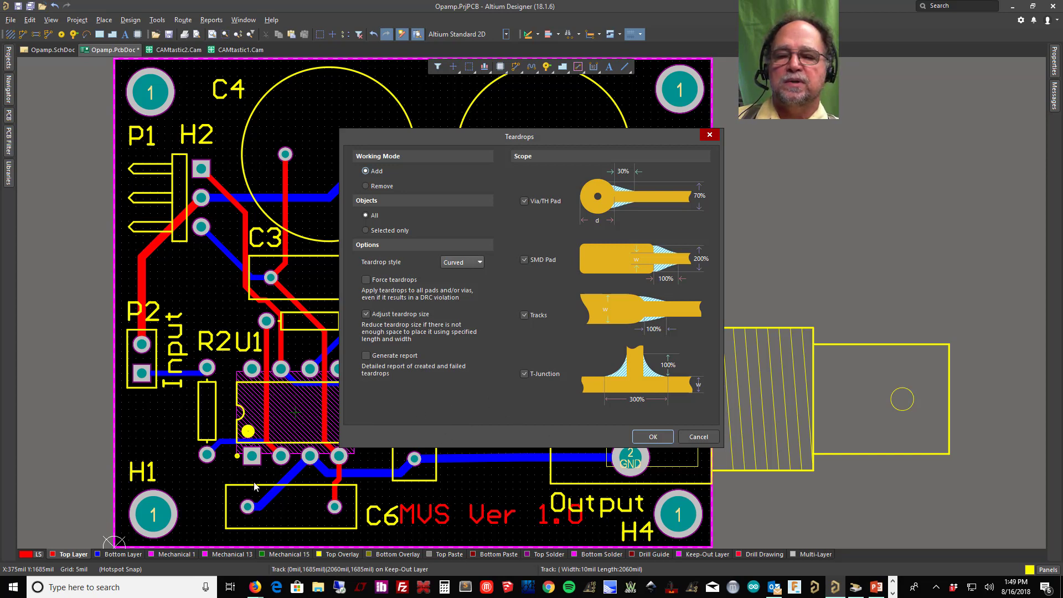
left_click(652, 437)
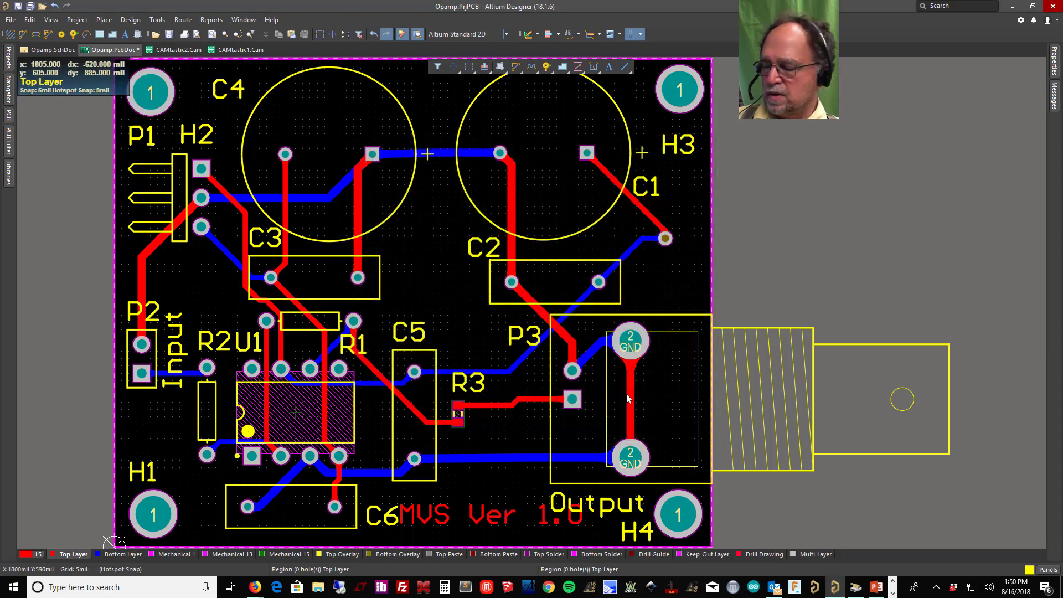
scroll(632, 377, "up", 8, "ctrl")
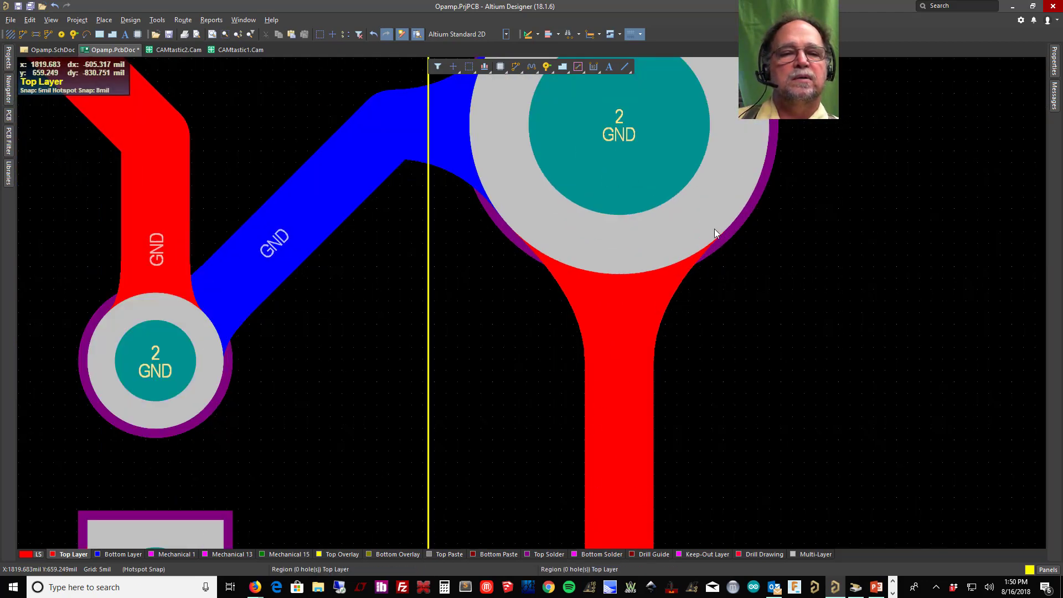
Step: Fit the whole board in view and restore the shelved polygon pours
left_click(213, 34)
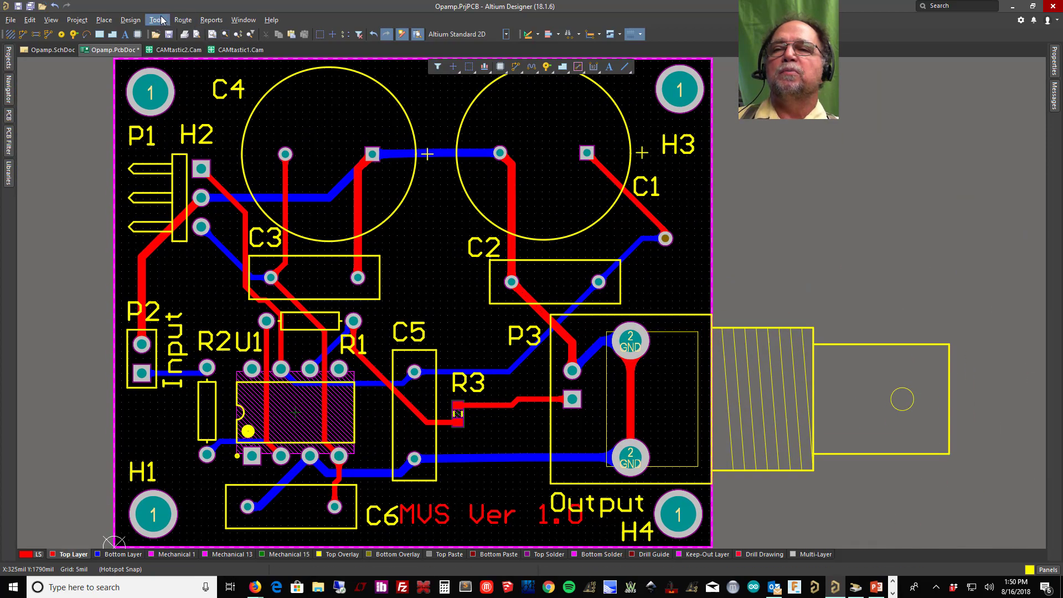
left_click(157, 20)
mouse_move(296, 147)
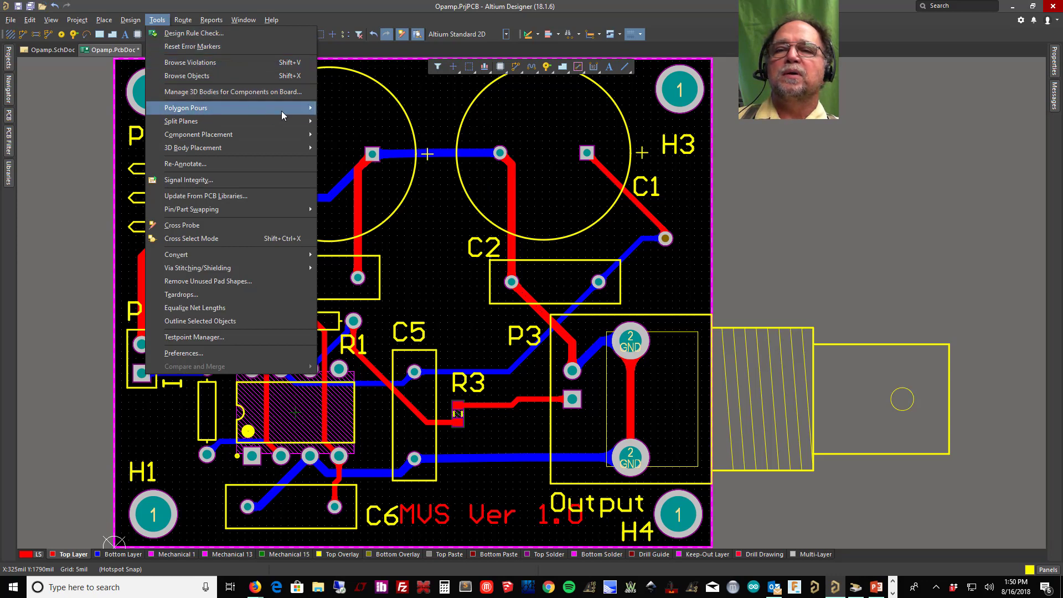
mouse_move(281, 111)
left_click(371, 138)
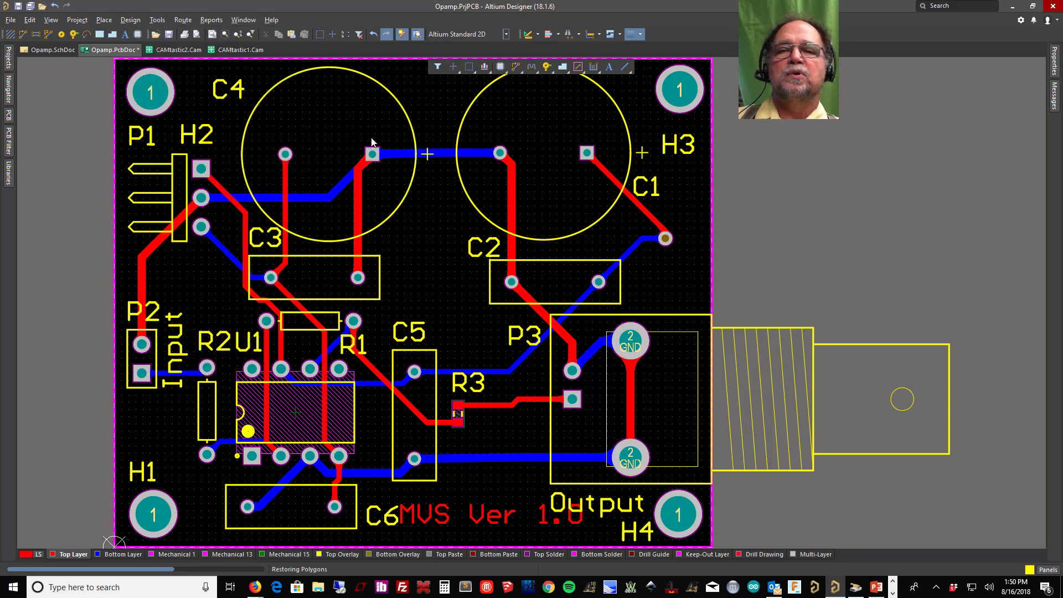
Step: Repour all GND polygons around the teardropped pads and vias, then inspect the board
left_click(157, 21)
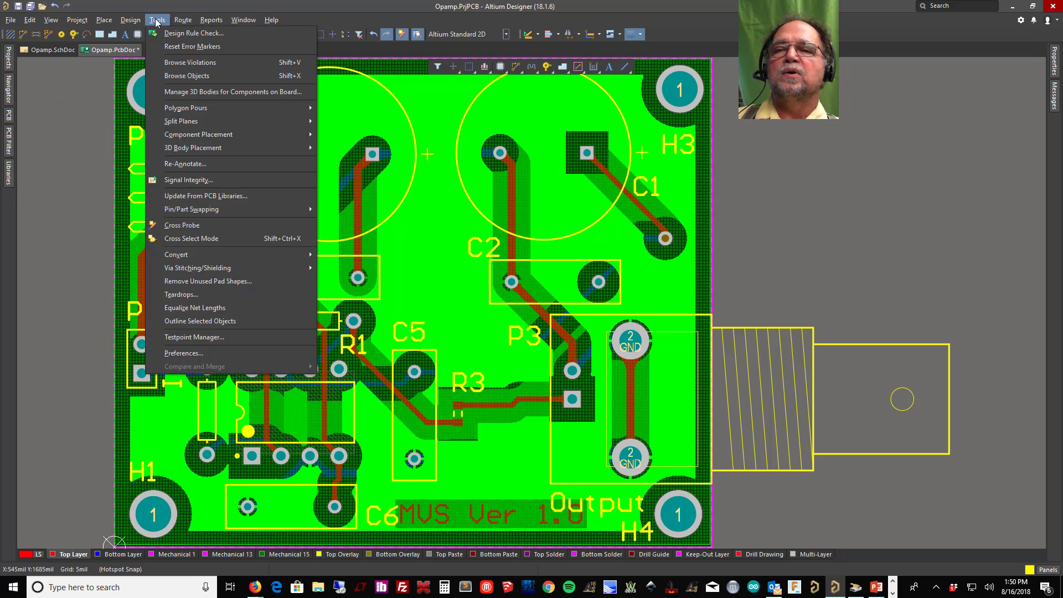
mouse_move(295, 109)
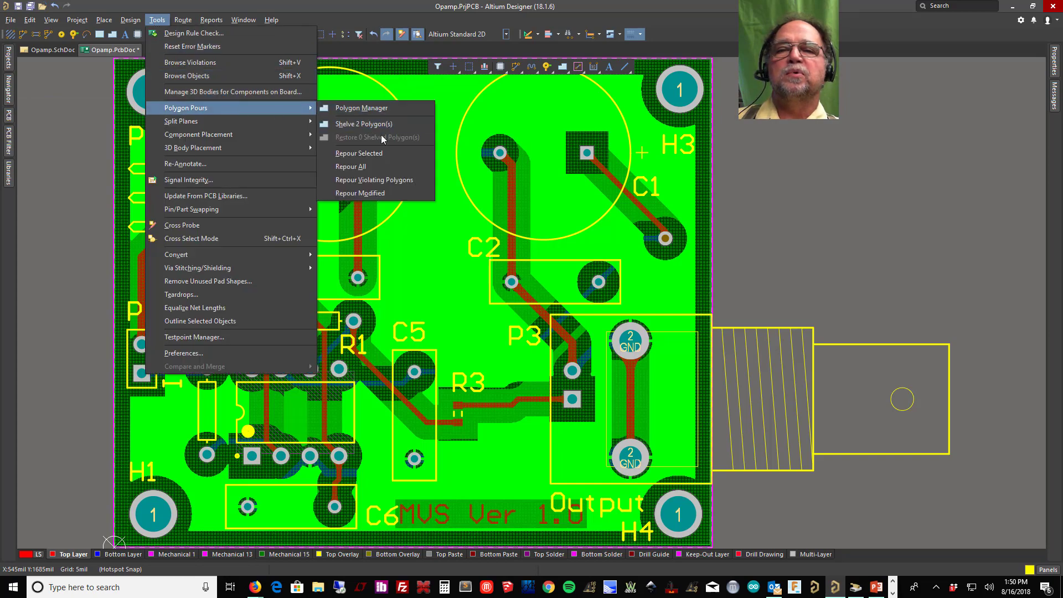
left_click(358, 166)
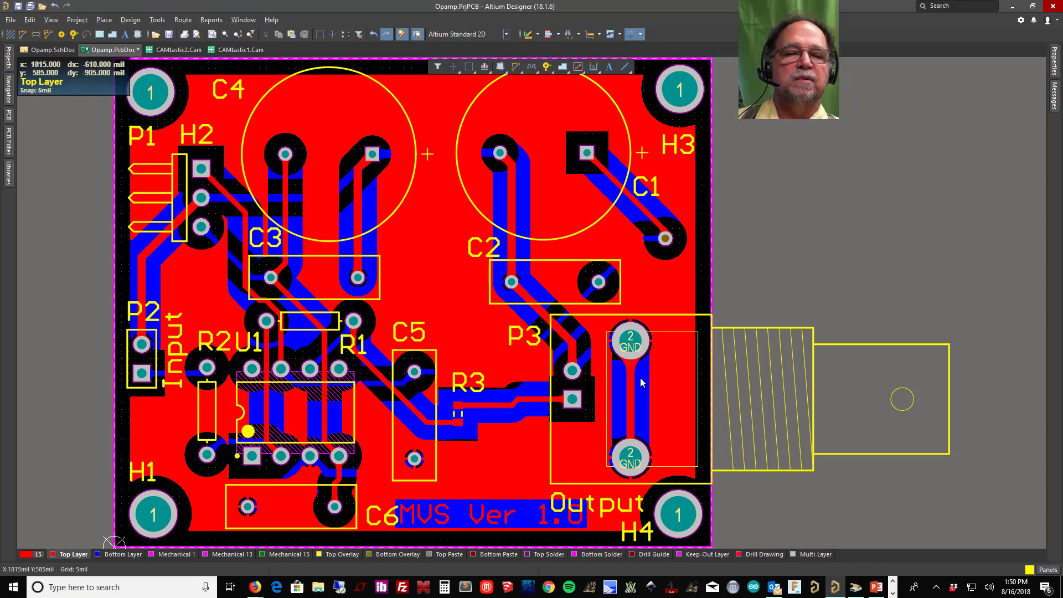
scroll(641, 379, "up", 5, "ctrl")
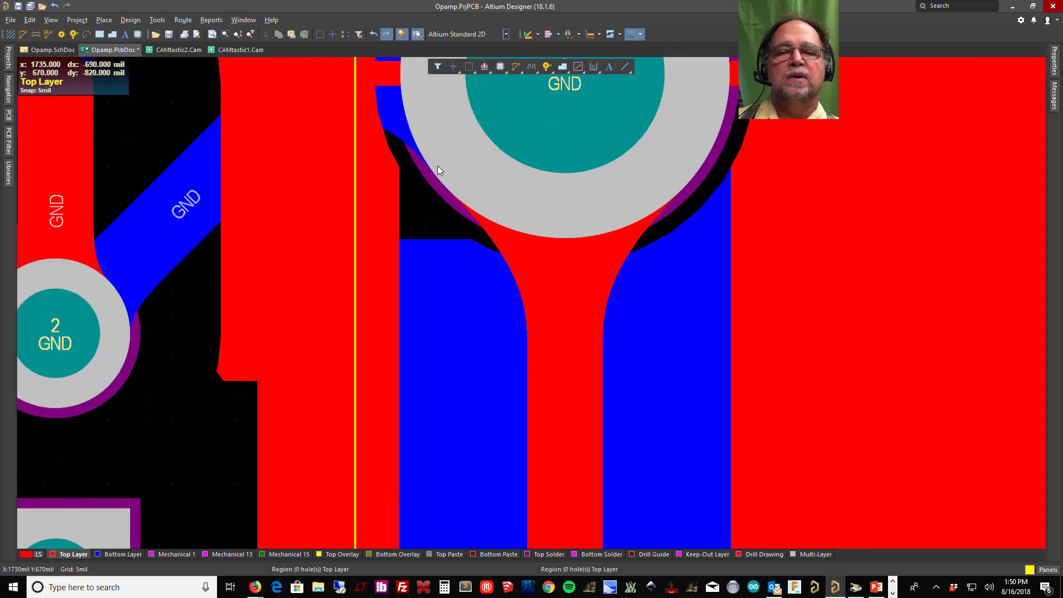
scroll(617, 287, "down", 5, "ctrl")
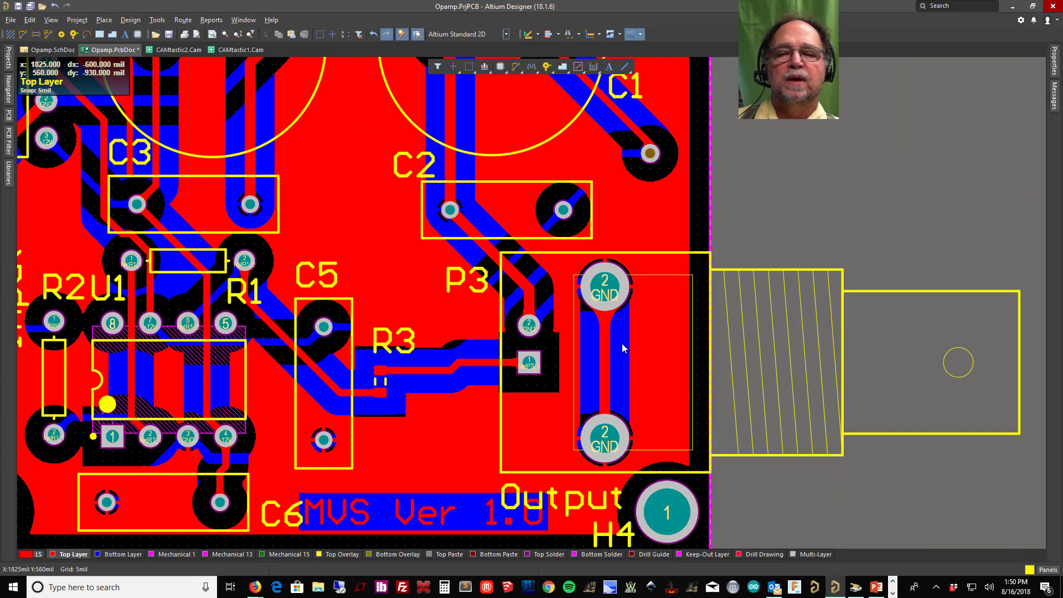
scroll(623, 345, "down", 4, "ctrl")
right_click_drag(764, 166, 800, 214)
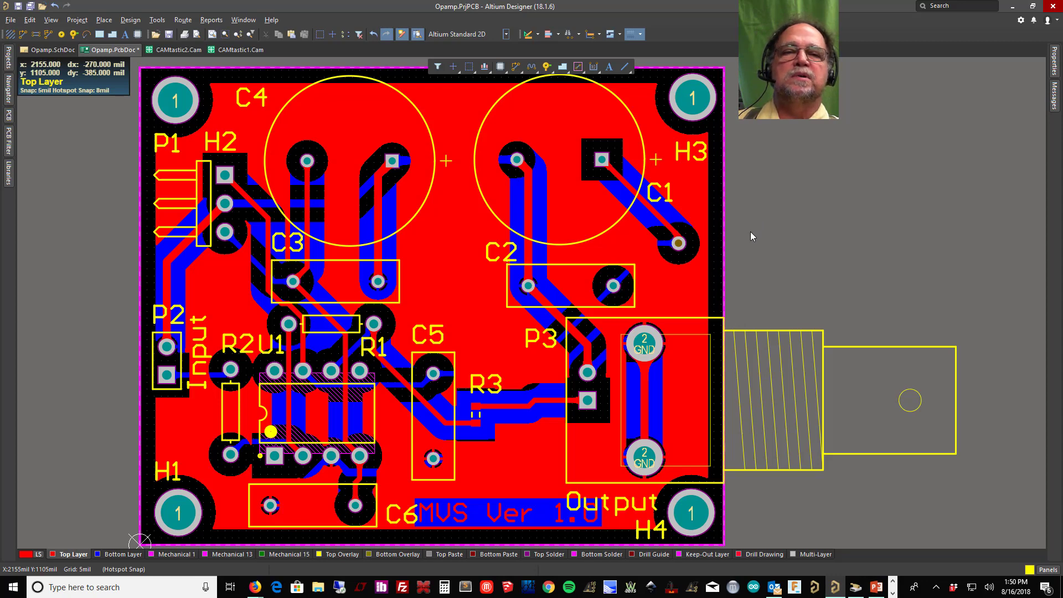
left_click(86, 175)
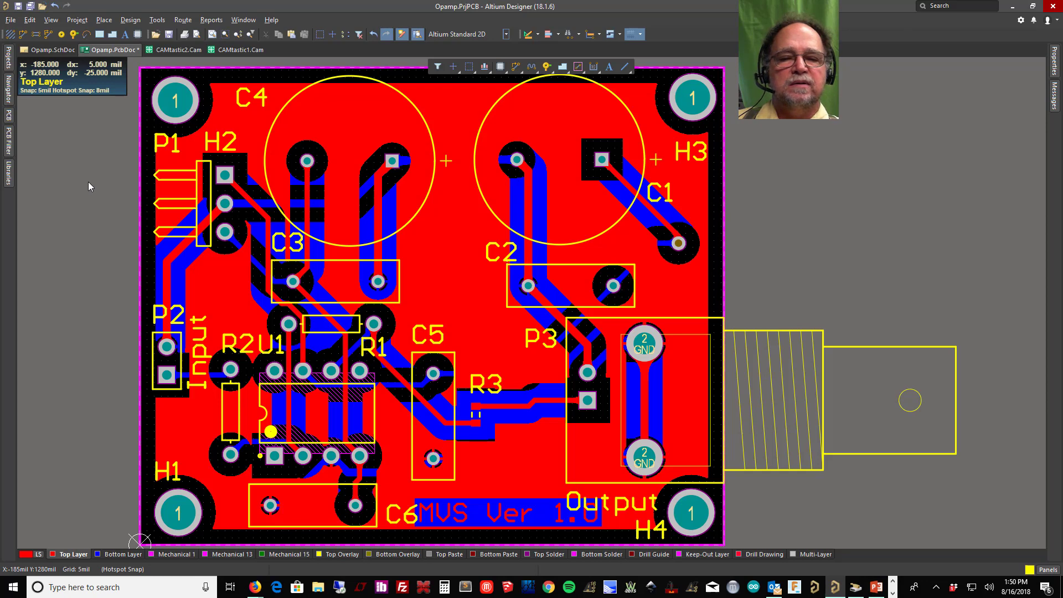